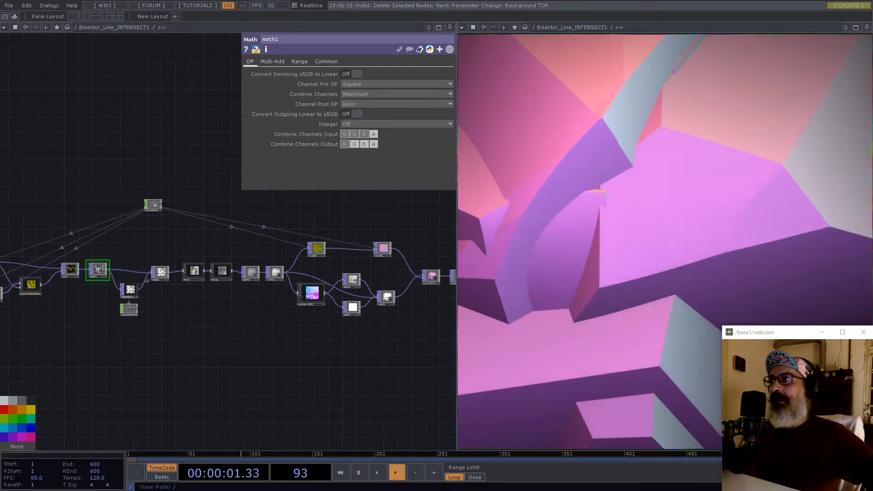
- Close the right-hand split viewer pane
scroll(227, 342, down, 2)
scroll(227, 342, down, 6)
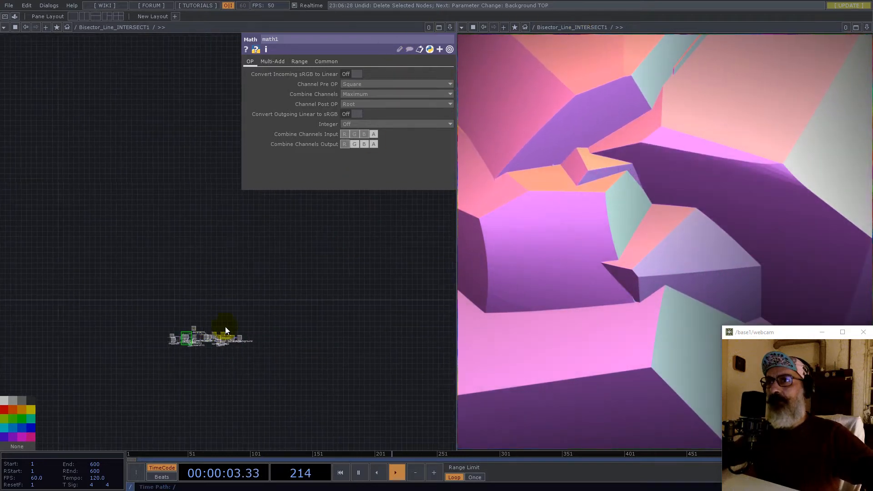
click(866, 27)
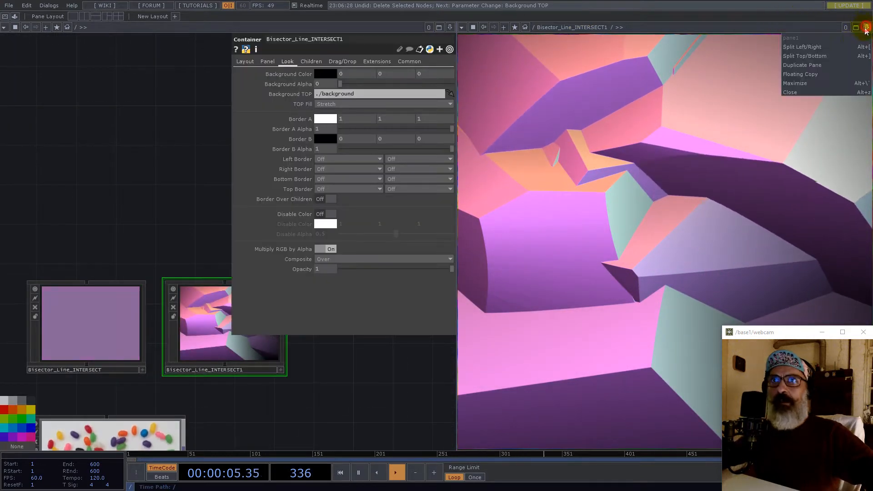
click(812, 91)
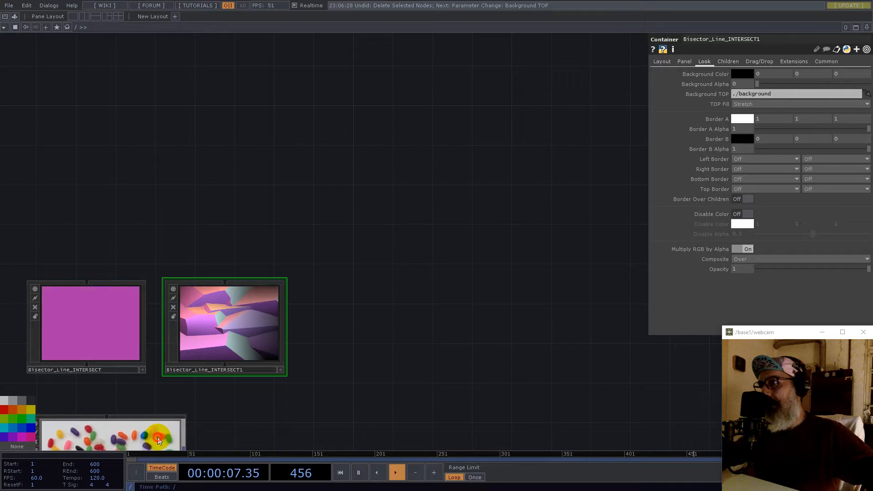
- Enter project1 and delete all of its default operators
click(158, 435)
key(i)
middle_drag(362, 330, 314, 327)
drag(109, 179, 108, 177)
key(Delete)
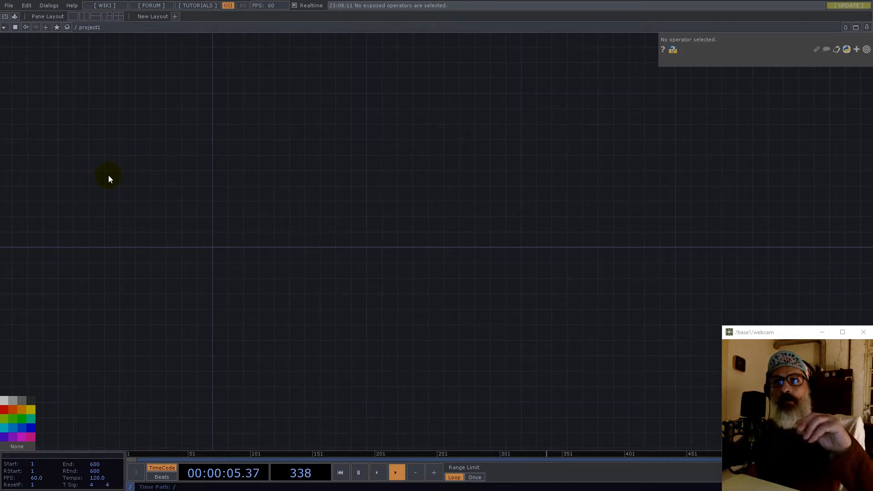
- Create a Constant CHOP, constant1, in the empty network
scroll(216, 237, up, 4)
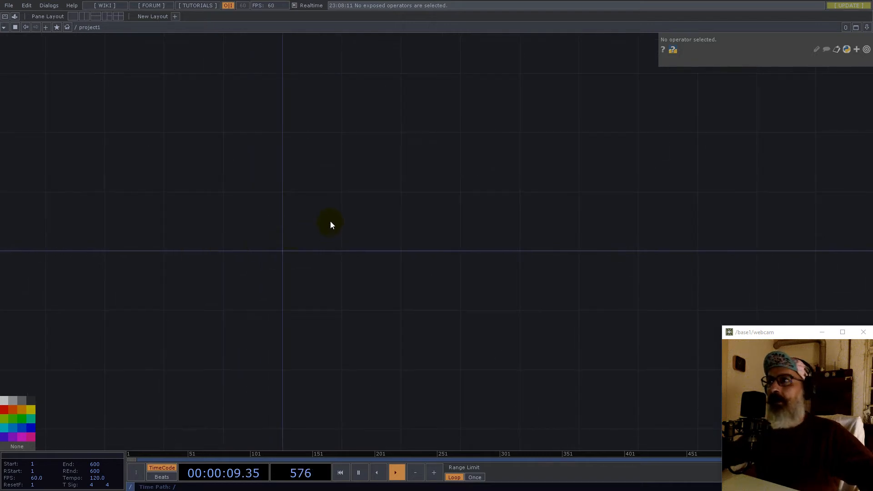
double_click(311, 225)
text(cons)
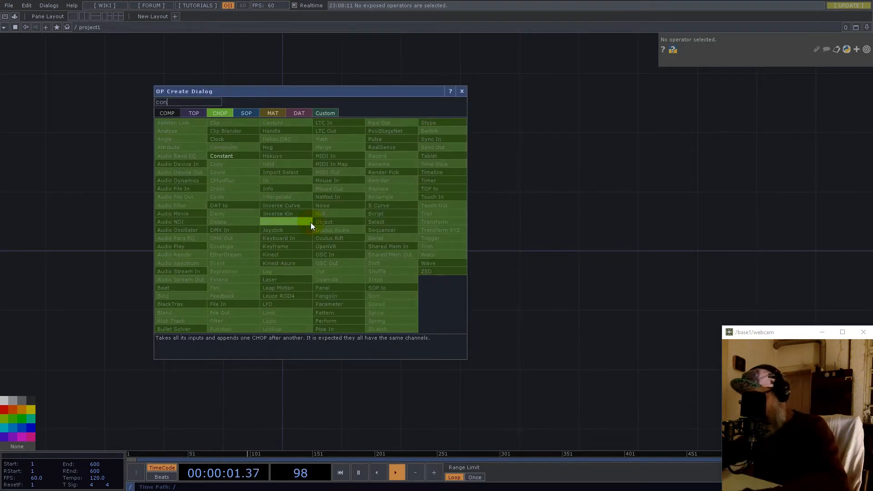
click(227, 156)
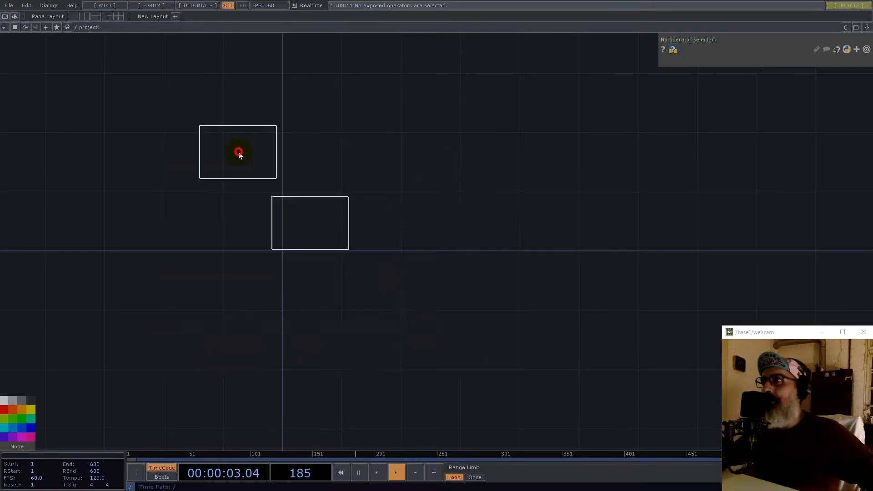
click(319, 227)
- Rename constant1's first channel to map and set it to 4
click(771, 73)
text(re)
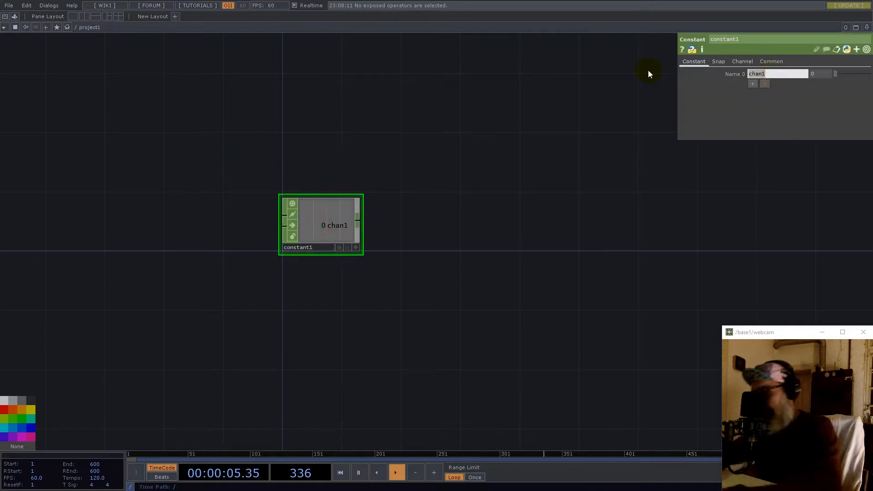
text(s)
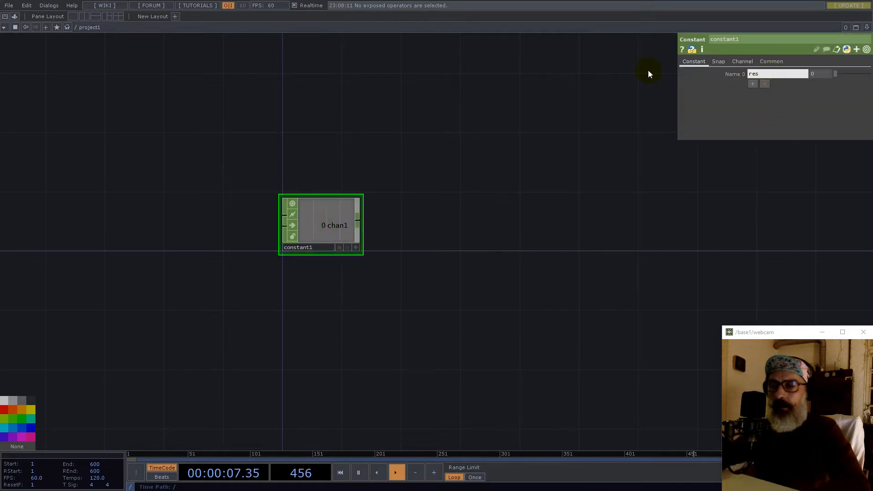
key(BackSpace)
key(BackSpace)
key(BackSpace)
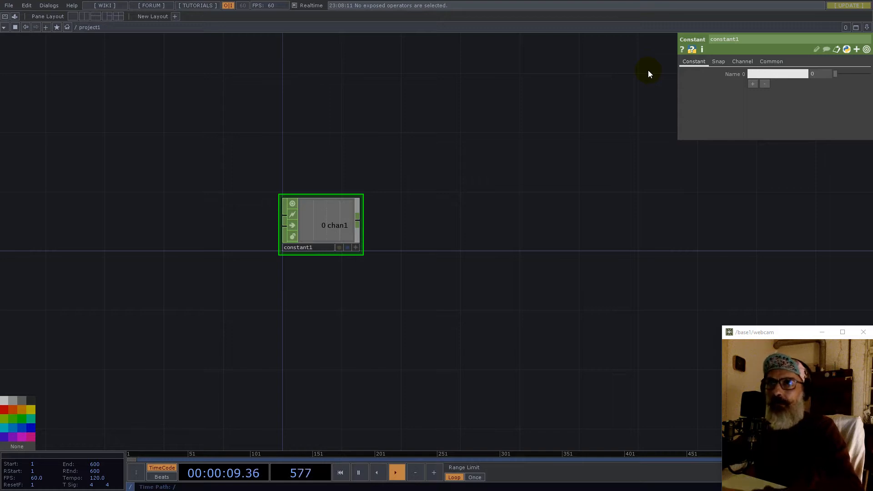
text(map)
key(Return)
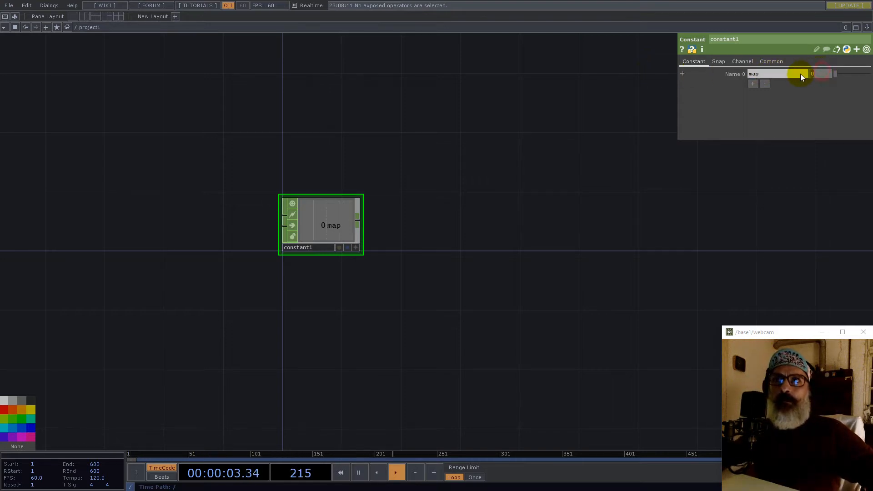
text(4)
key(Return)
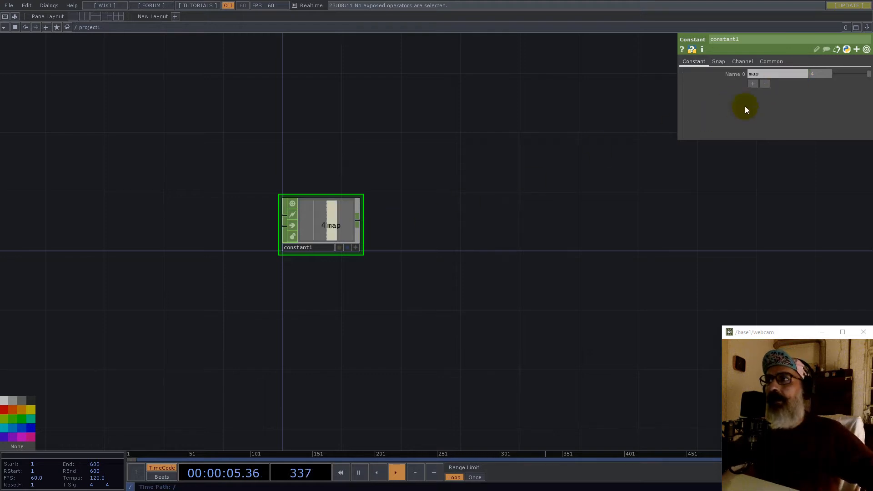
- Add a second channel named res with value 1024
click(753, 84)
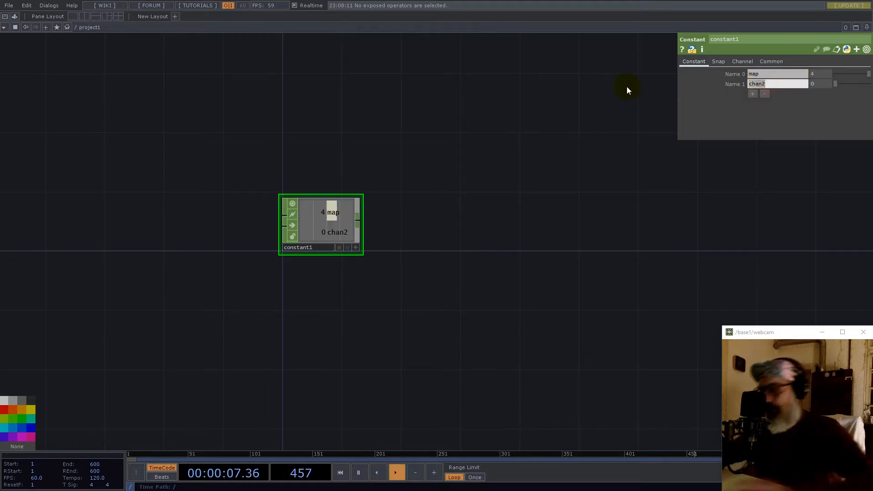
text(res)
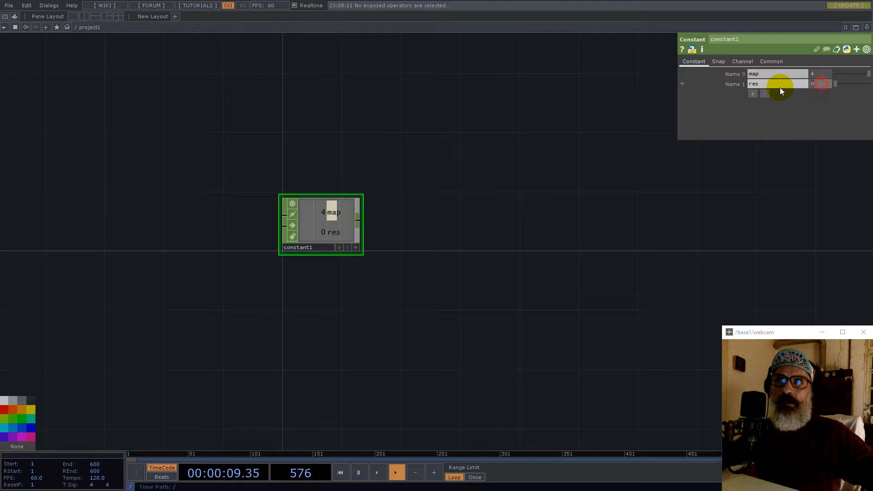
text(1024)
key(Return)
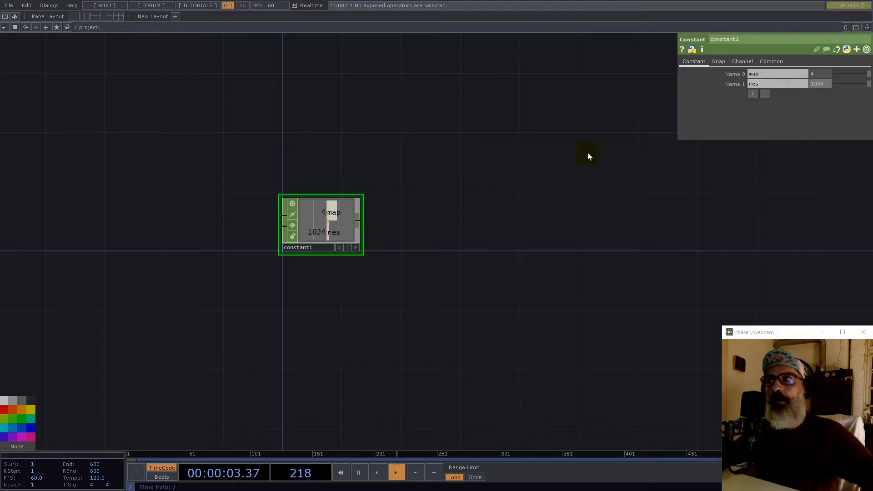
double_click(298, 336)
text(noise)
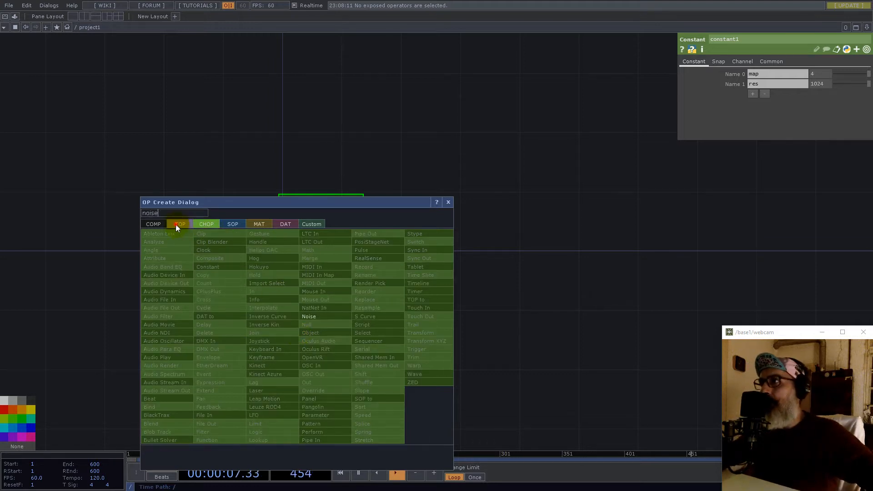
- Create a Noise TOP below constant1 with its resolution referencing the map channel
click(178, 224)
click(256, 267)
click(310, 321)
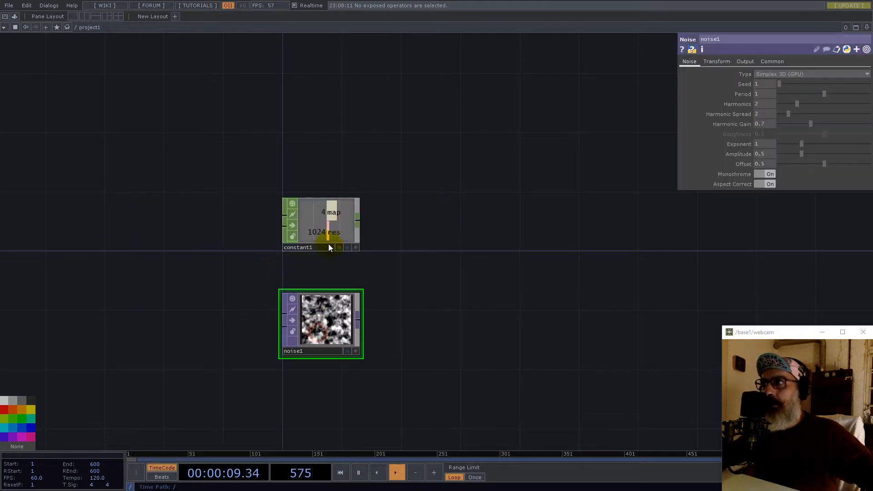
drag(346, 229, 735, 85)
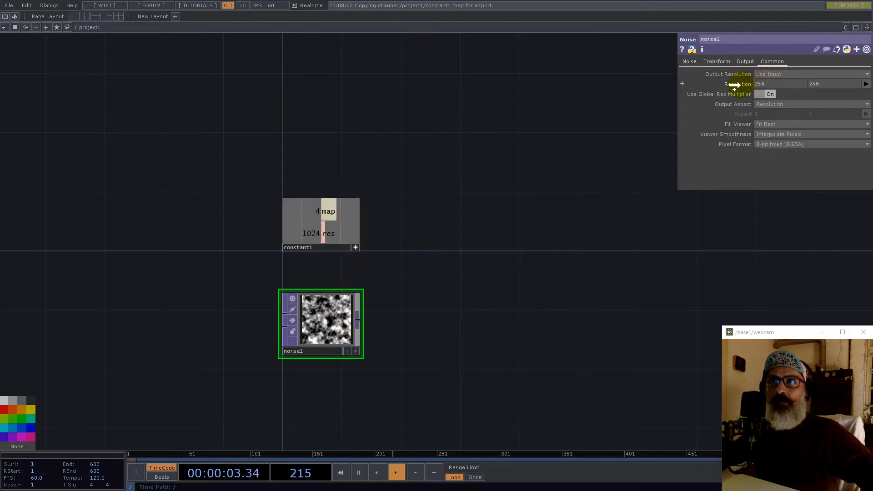
click(744, 84)
- Set noise1 to Nearest Pixel viewer smoothness, 32-bit float (RG), and Monochrome off
click(790, 134)
click(781, 141)
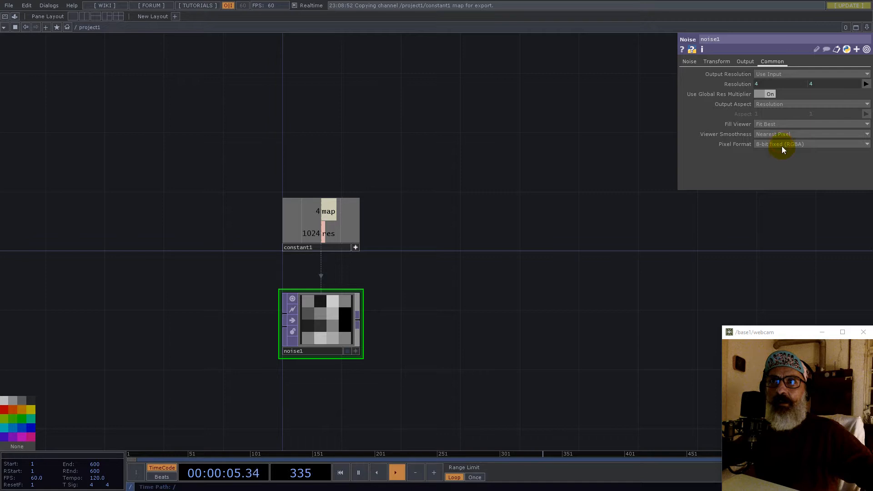
click(781, 145)
click(780, 285)
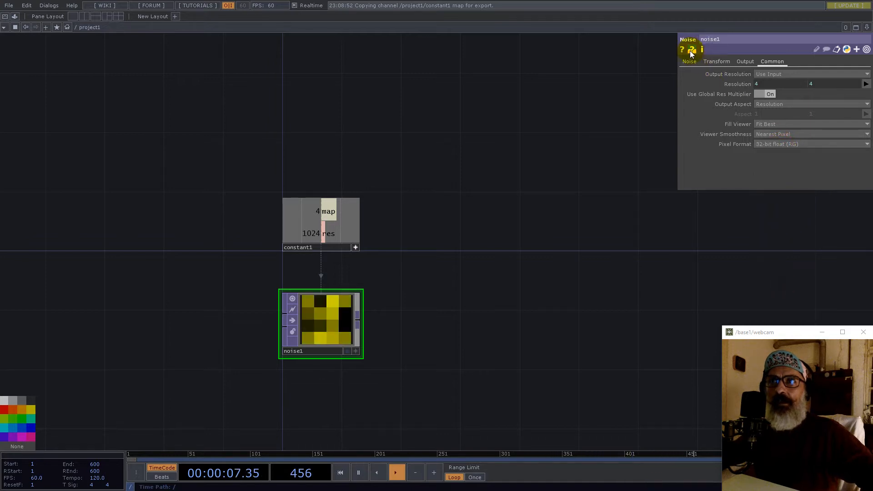
click(689, 62)
click(770, 174)
drag(436, 344, 421, 239)
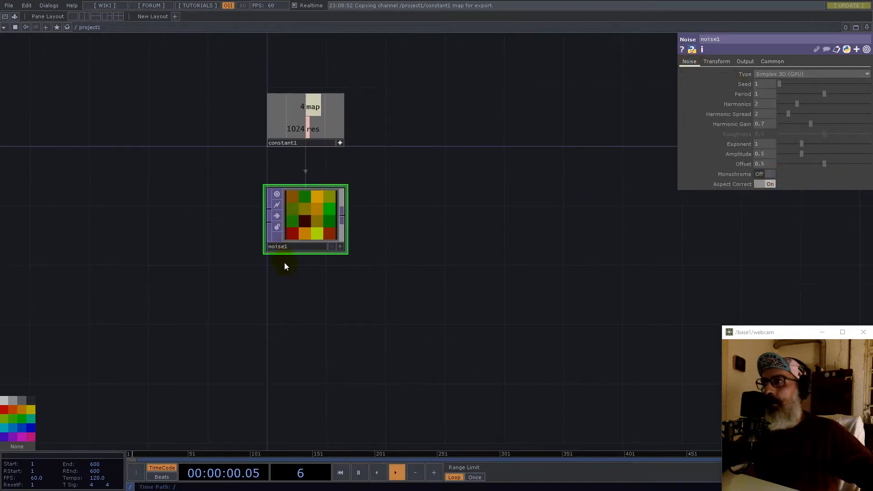
- Add the UV component from the Palette into the network below noise1
click(15, 16)
drag(59, 210, 380, 291)
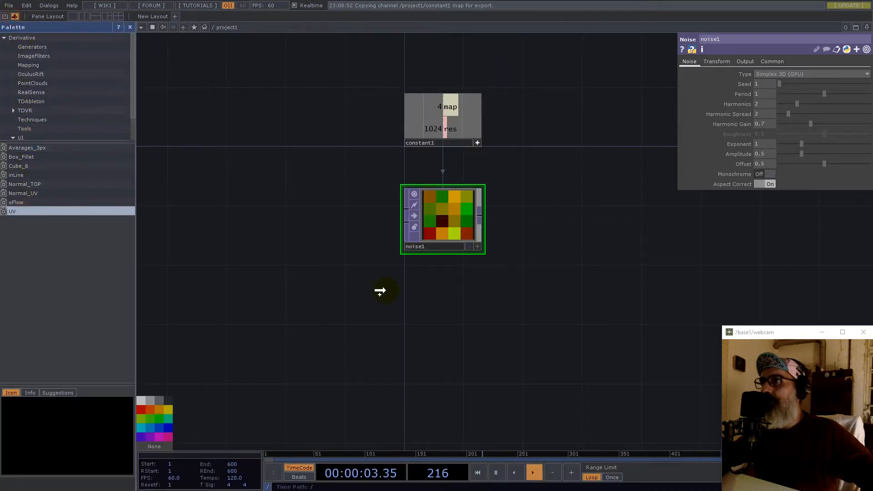
click(380, 290)
click(131, 27)
- Make UV1's resolution reference constant1's res channel and position it below noise1
drag(313, 129, 746, 85)
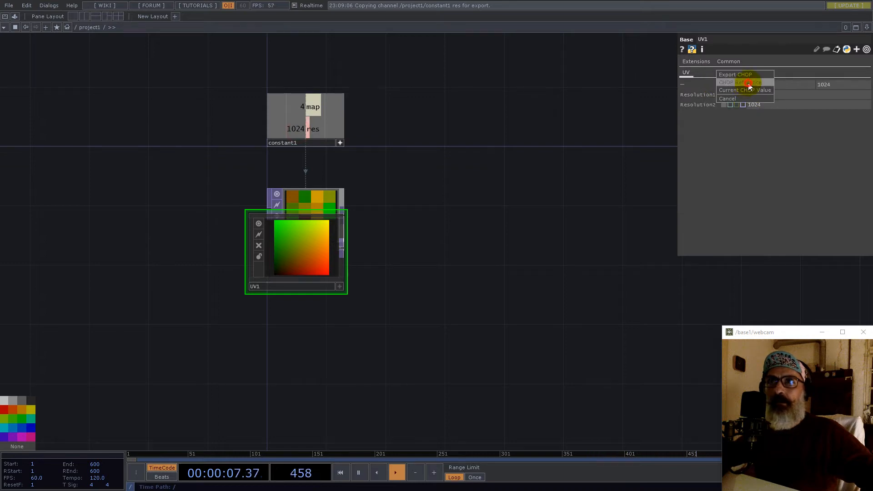
click(746, 85)
drag(290, 271, 298, 323)
drag(419, 332, 409, 272)
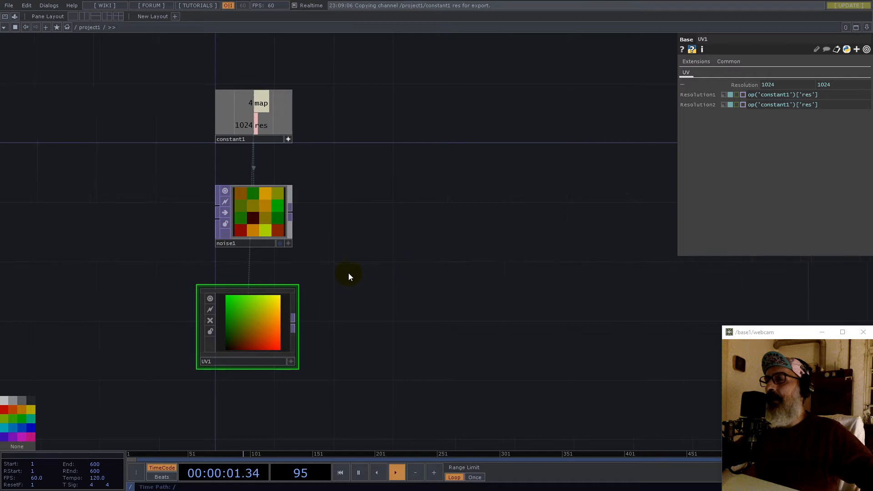
scroll(243, 312, up, 5)
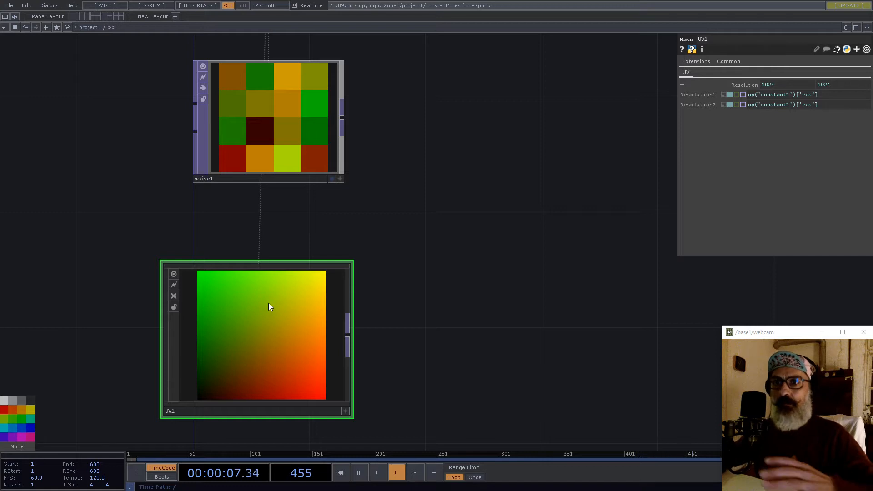
scroll(250, 207, down, 4)
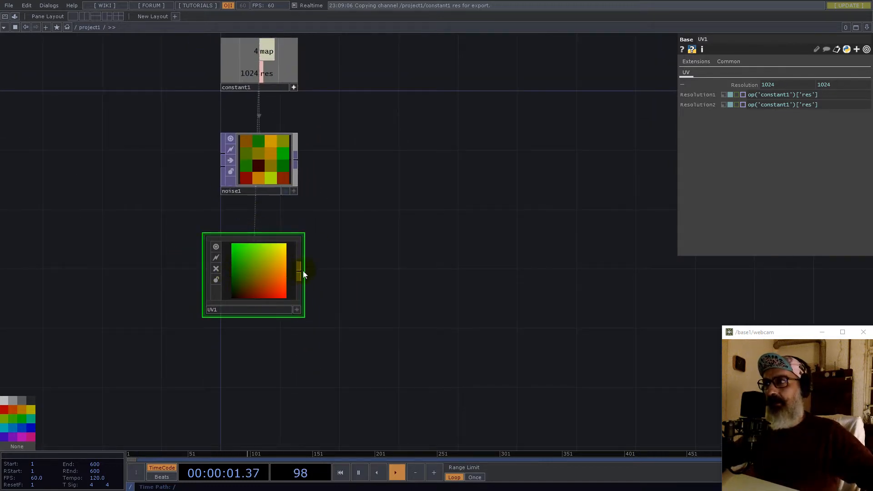
- Add a Transform TOP, transform1, fed from UV1
right_click(300, 271)
text(tr)
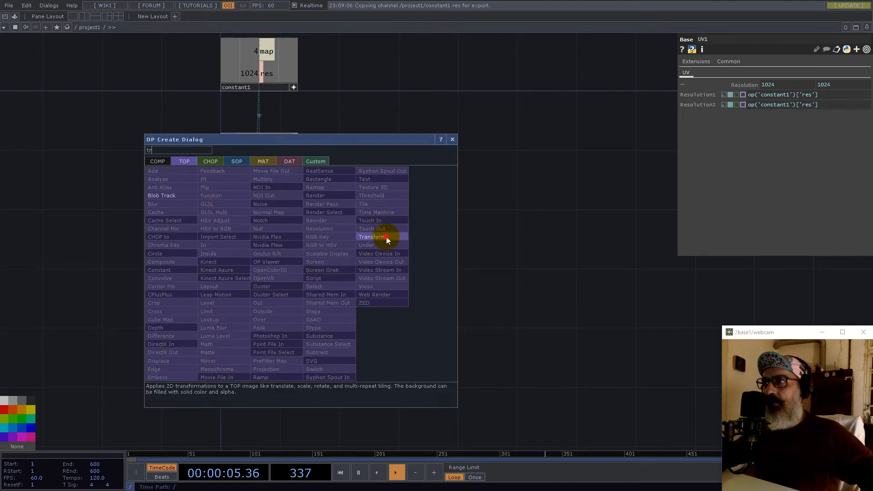
click(384, 237)
click(381, 280)
scroll(380, 276, up, 4)
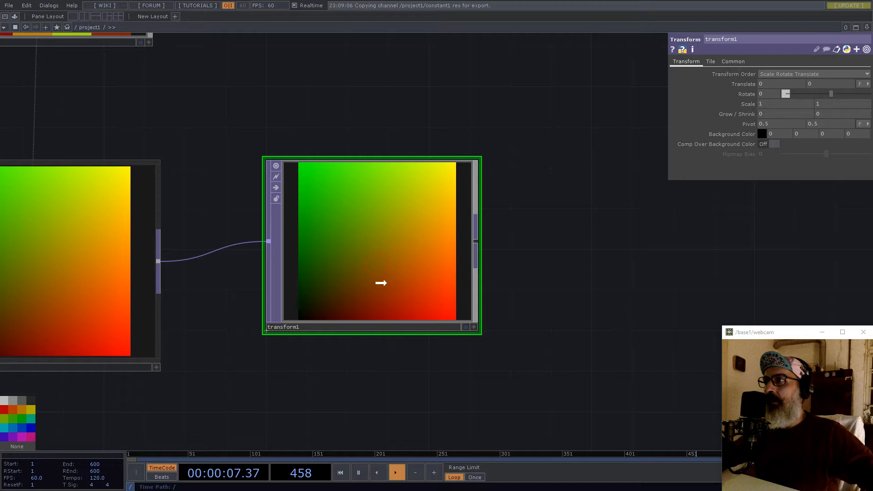
scroll(399, 287, down, 5)
- Give transform1 a custom output resolution referencing constant1's res channel
click(732, 61)
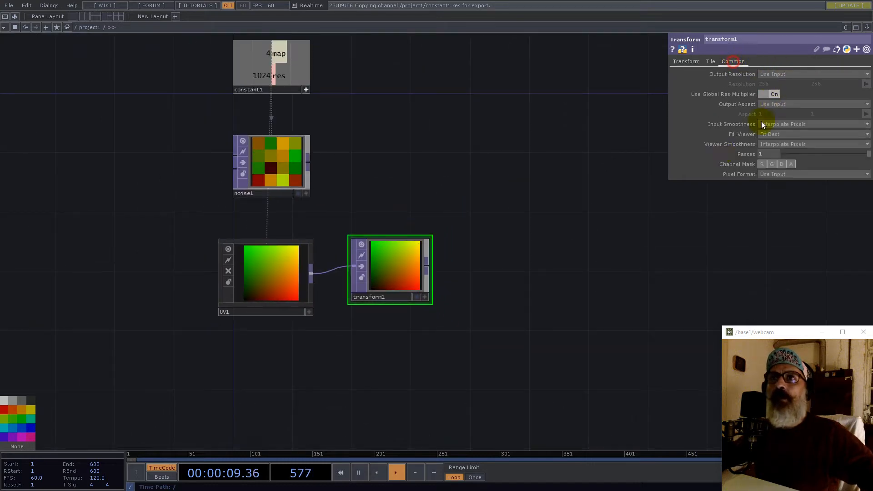
click(773, 74)
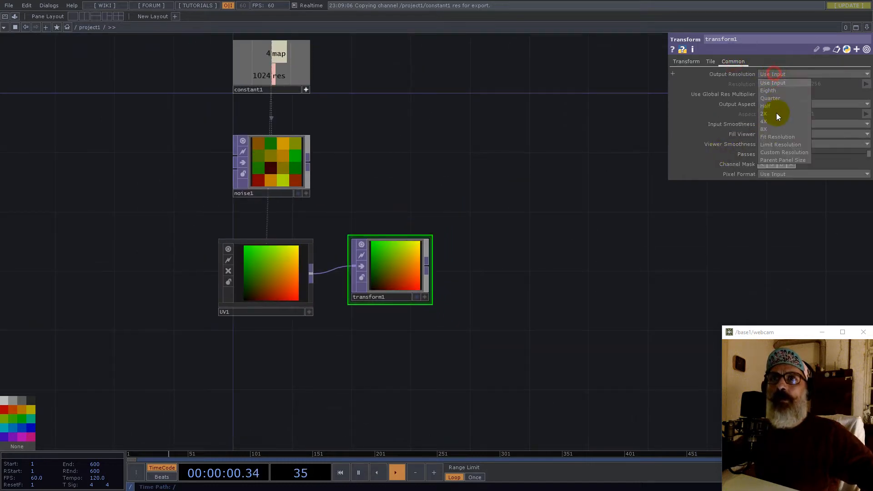
click(776, 152)
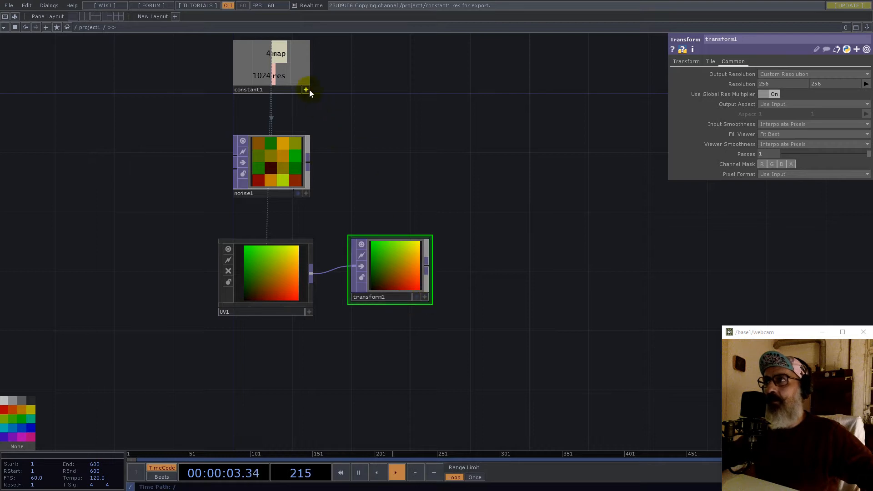
drag(265, 75, 738, 85)
click(743, 83)
click(783, 84)
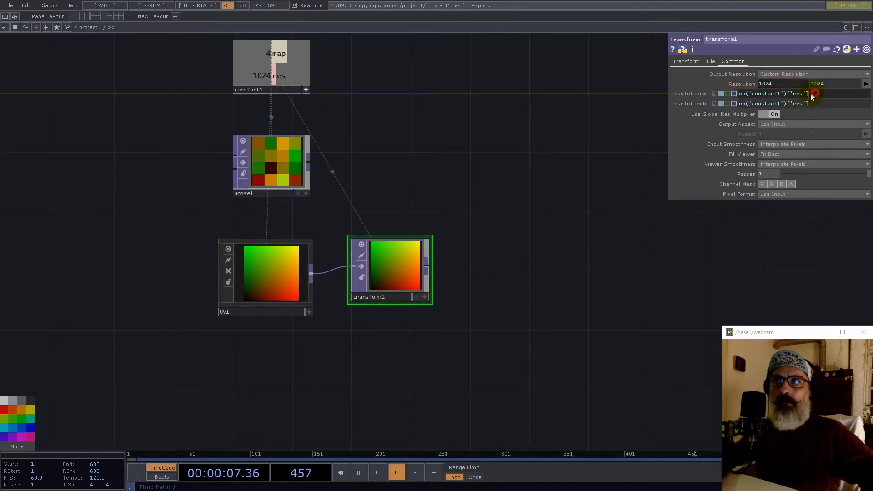
- Set both width and height expressions to res times map, giving 4096×4096
drag(816, 94, 683, 95)
key(ctrl+c)
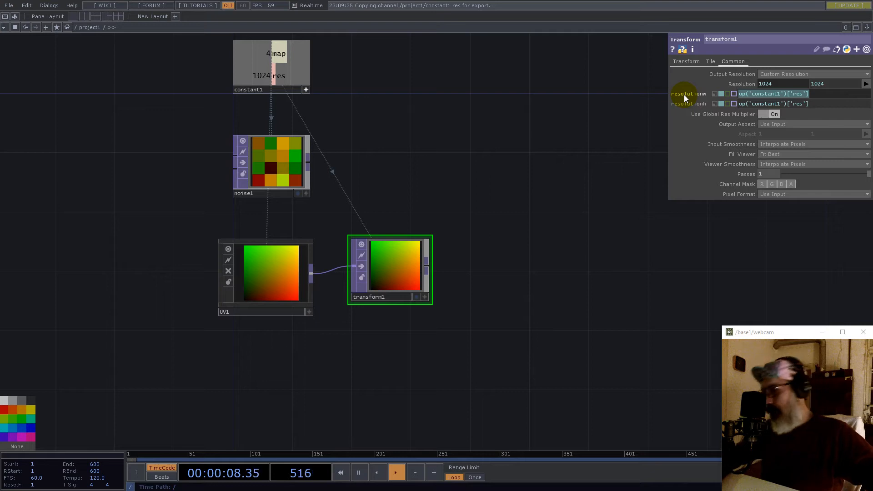
click(817, 94)
text(*)
key(ctrl+v)
key(shift+Left)
key(shift+Left)
key(shift+Left)
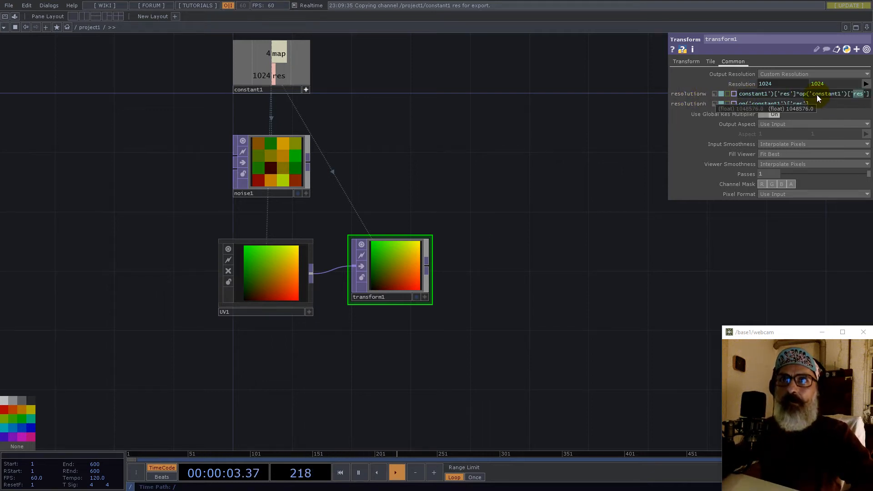
text(map)
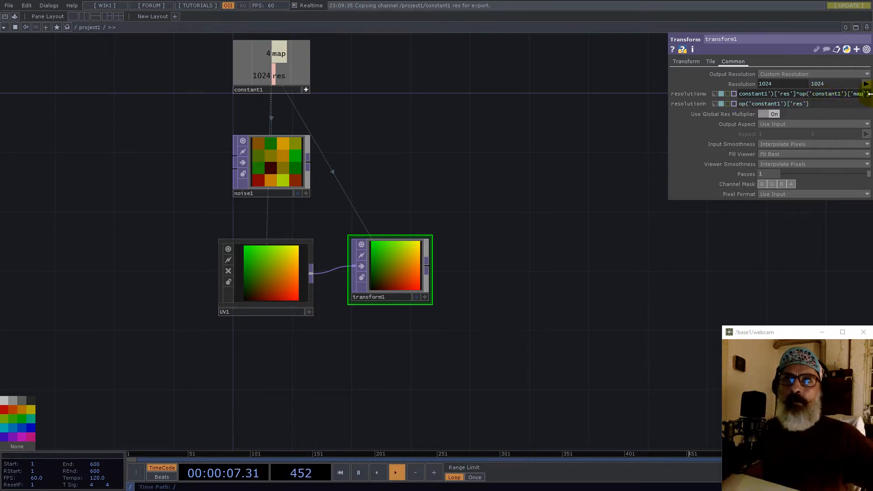
drag(870, 95, 588, 110)
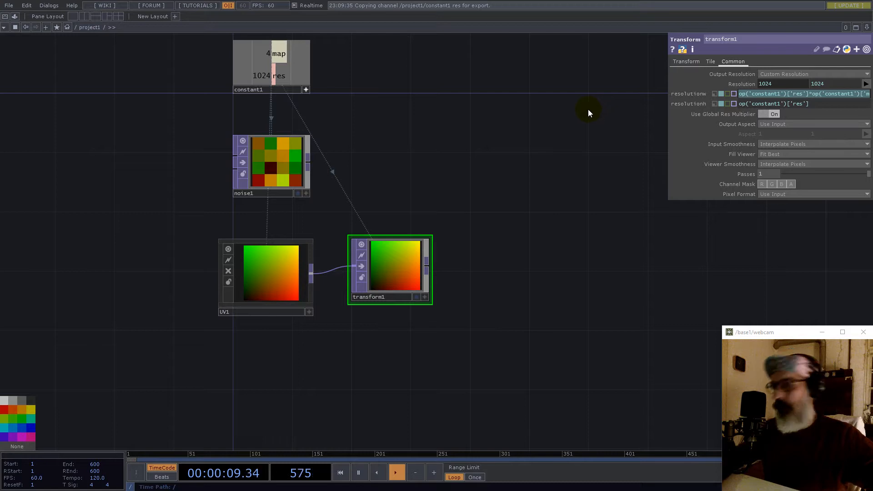
key(ctrl+c)
click(829, 105)
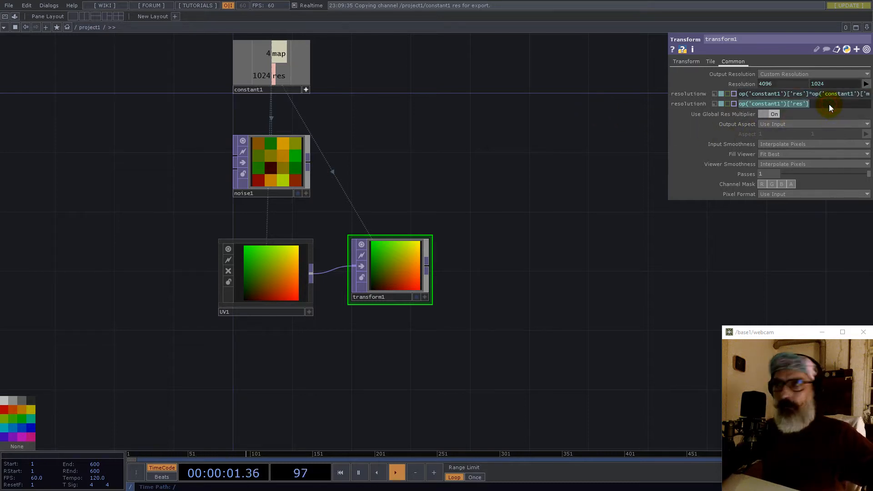
key(ctrl+v)
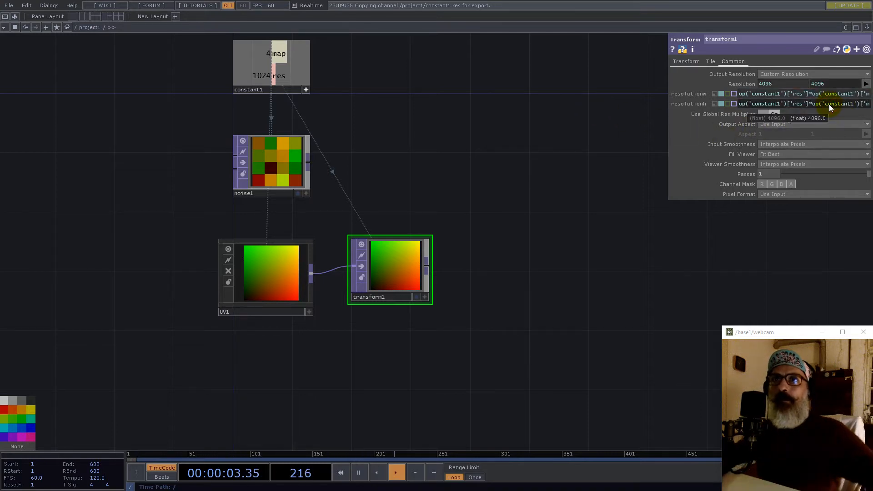
click(405, 273)
click(686, 62)
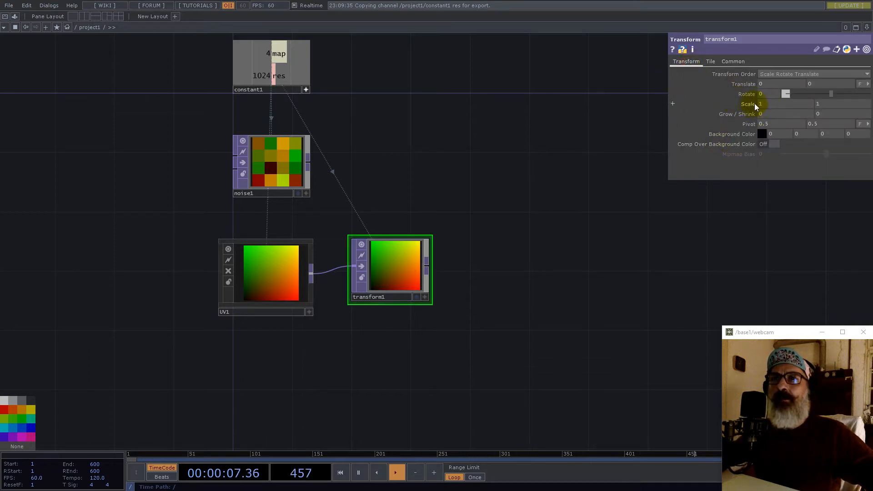
- Set transform1's horizontal scale to 1/op('constant1')['map']
click(272, 56)
drag(272, 56, 758, 104)
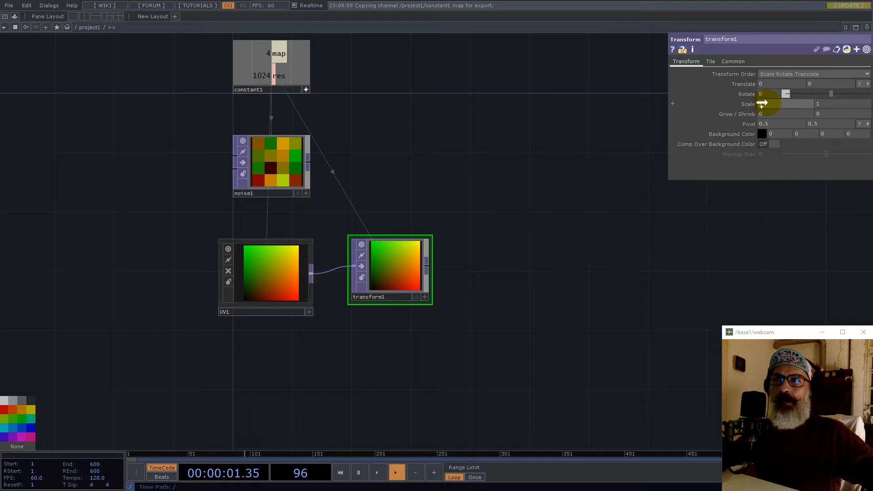
click(767, 104)
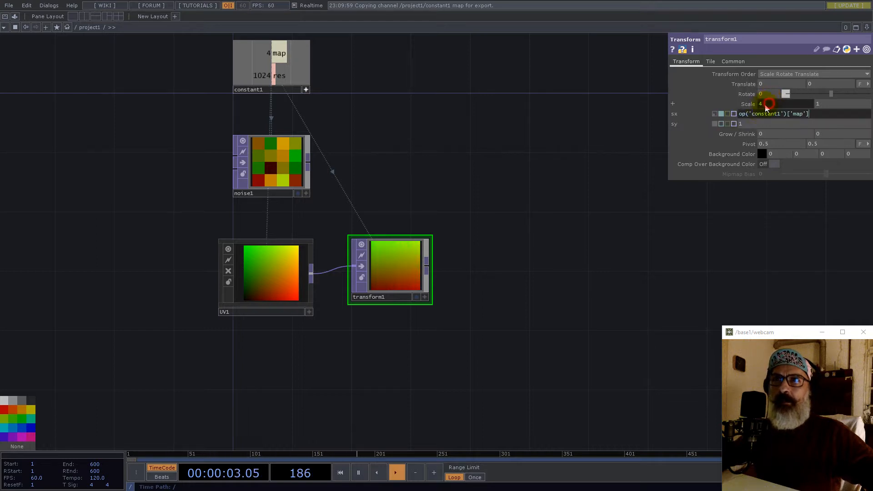
click(740, 115)
text(1/)
key(Return)
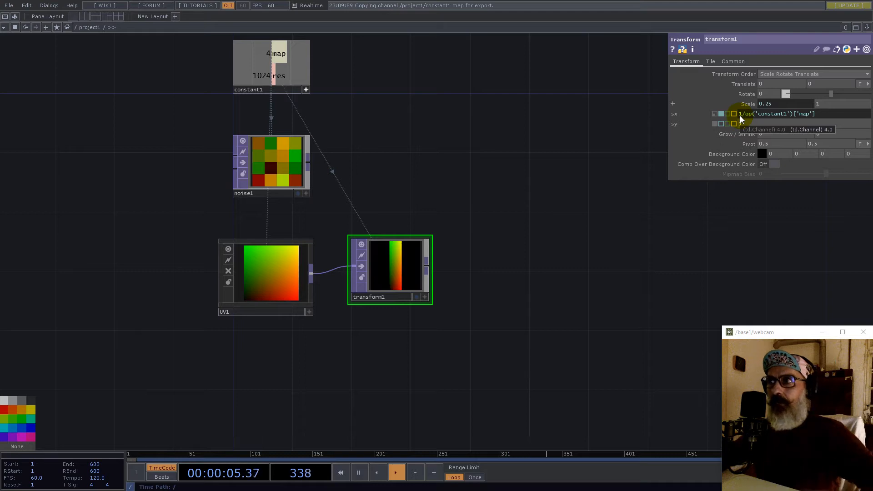
- Set the vertical scale to 0.25 and toggle compositing over the background colour
drag(820, 114, 679, 112)
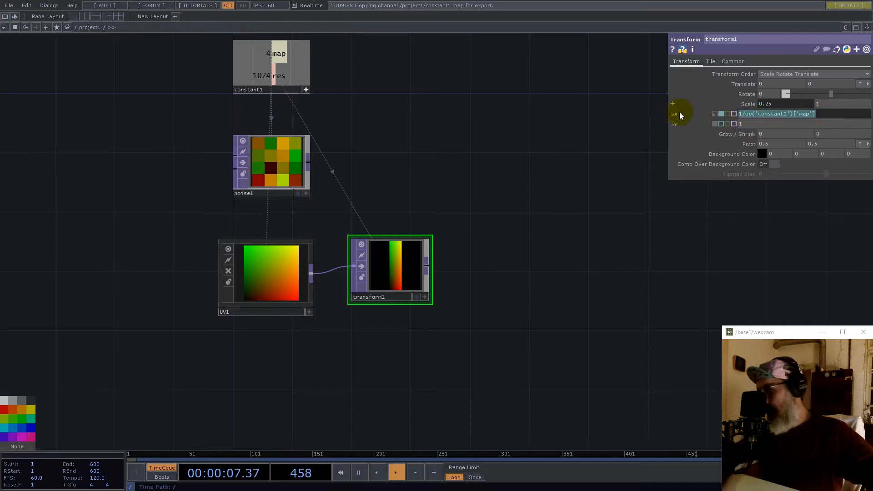
click(837, 106)
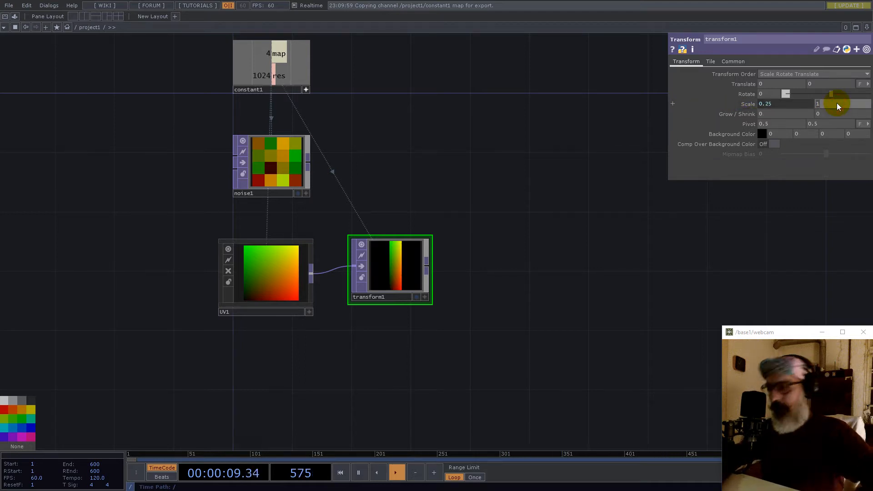
text(0.25)
key(Return)
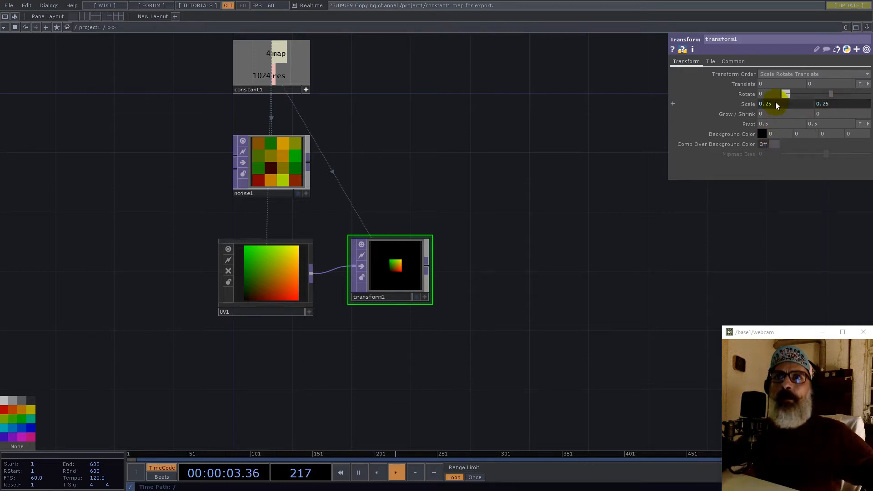
click(773, 146)
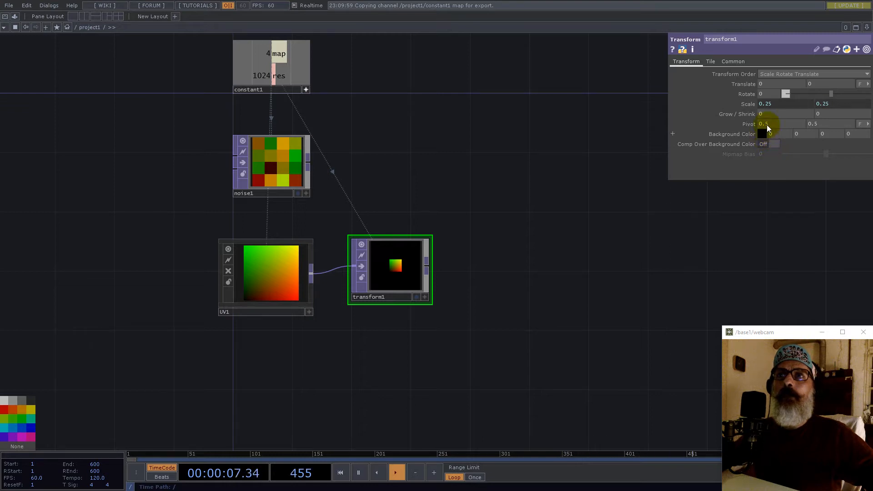
- Set transform1's Tile Extend mode to Repeat
click(710, 62)
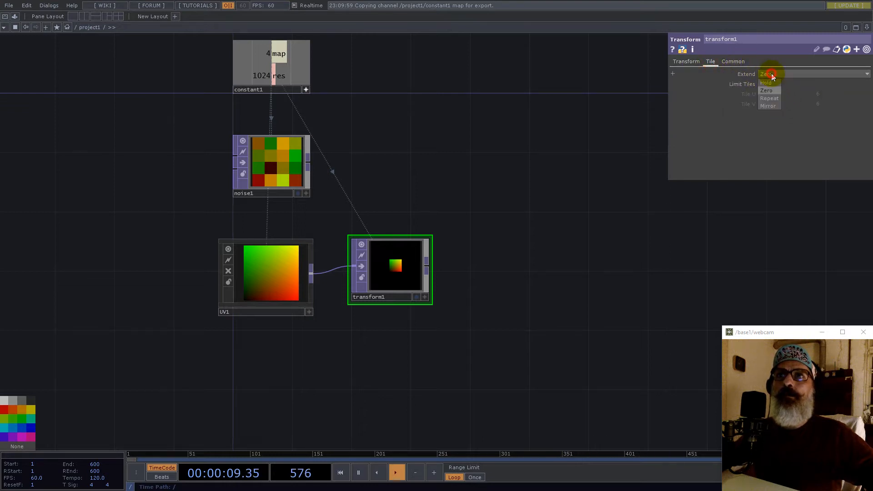
click(771, 99)
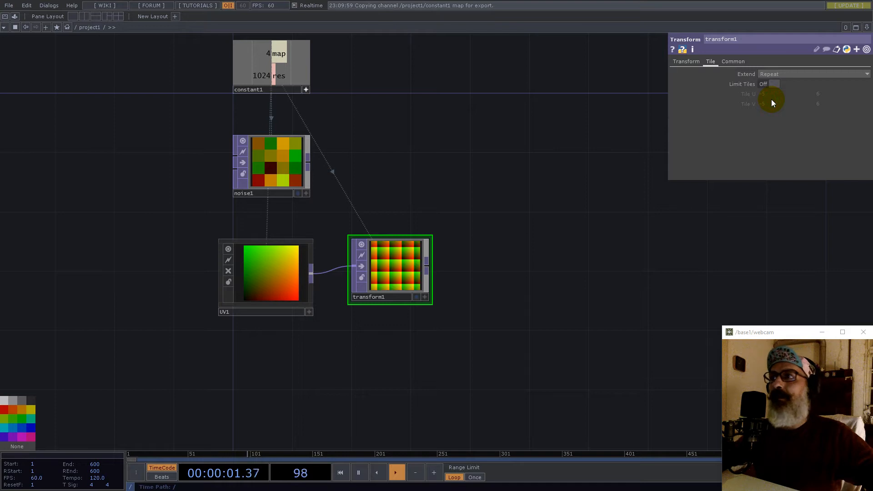
scroll(356, 293, up, 5)
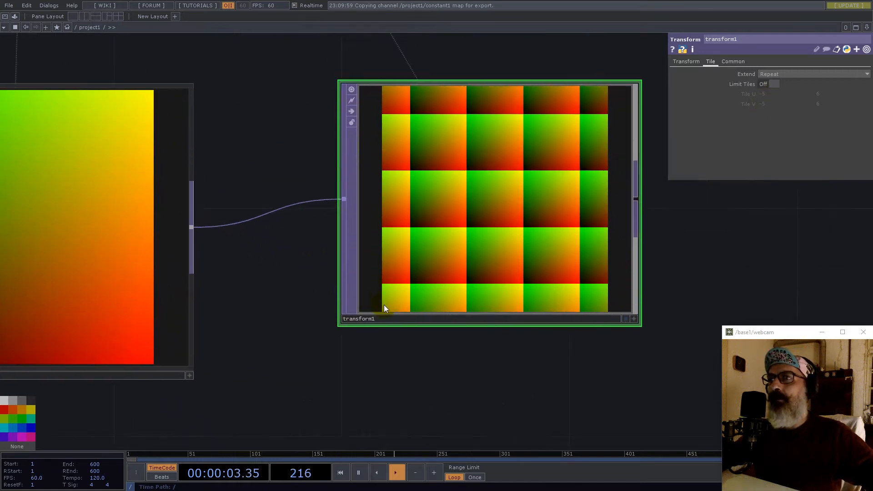
scroll(412, 301, down, 4)
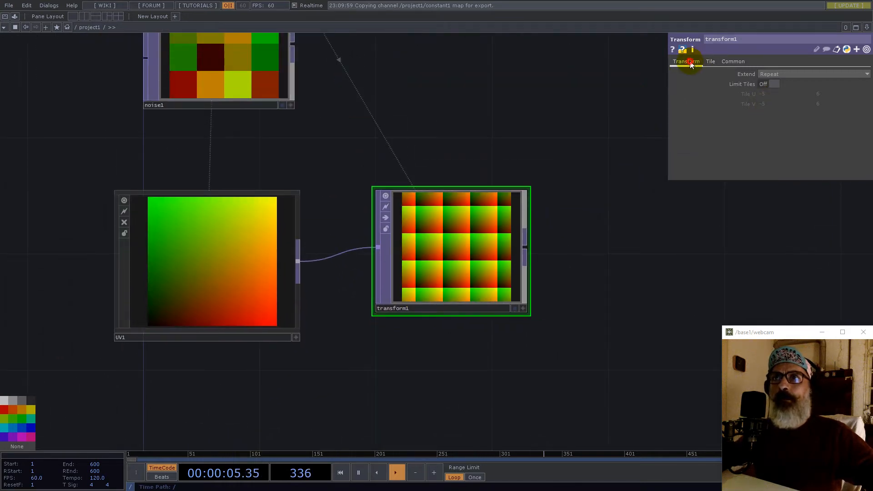
- Set transform1's pivot to 0, 0
click(689, 62)
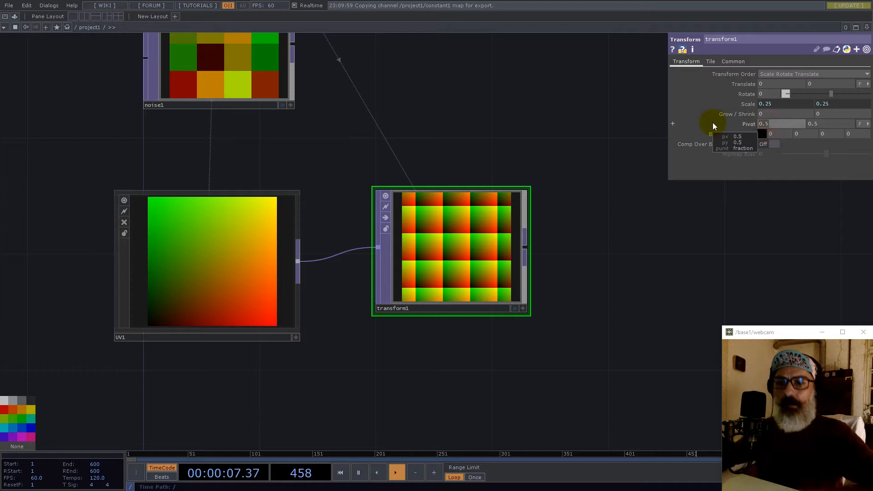
text(0)
key(Tab)
text(0)
key(Return)
scroll(298, 279, down, 5)
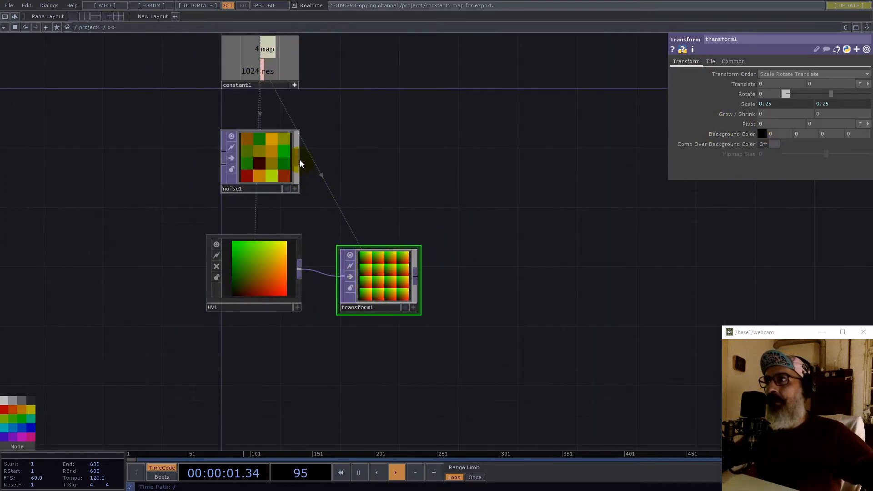
- Create a Subtract TOP, sub1, from noise1 with transform1 as its second input
click(299, 160)
text(su)
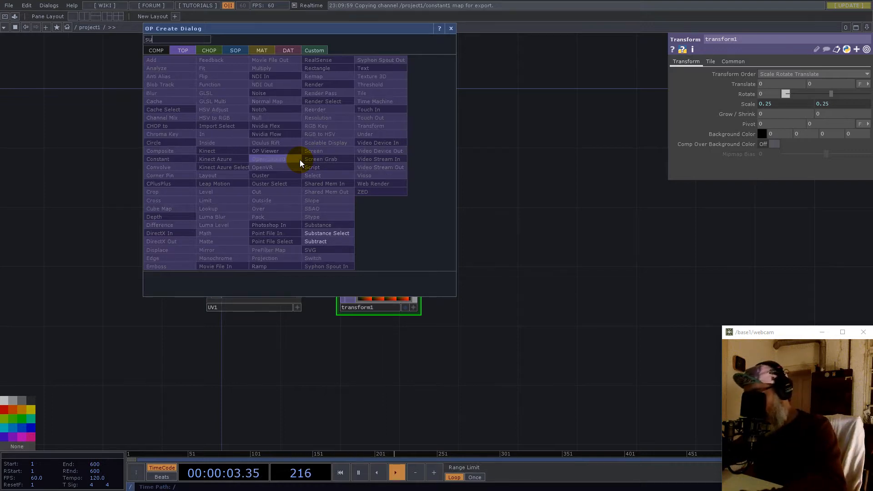
click(331, 243)
click(555, 224)
drag(415, 276, 516, 224)
- Set sub1's input and viewer smoothness to Nearest Pixel
scroll(572, 228, up, 5)
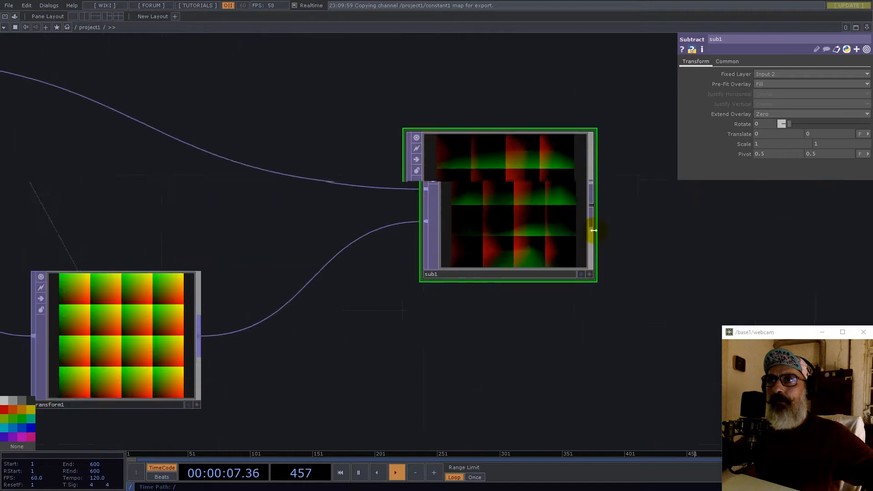
click(727, 62)
click(777, 127)
click(772, 133)
click(776, 144)
click(773, 153)
scroll(479, 320, down, 4)
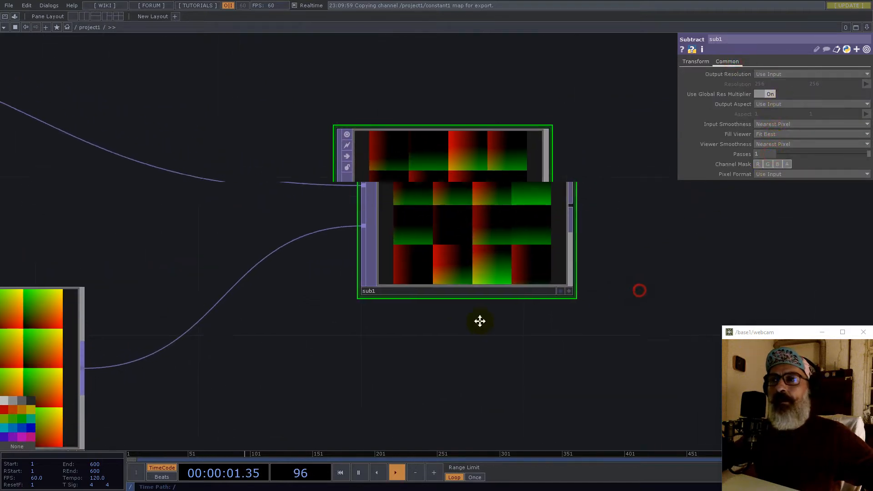
- Add a Composite TOP after sub1, then delete it
click(435, 266)
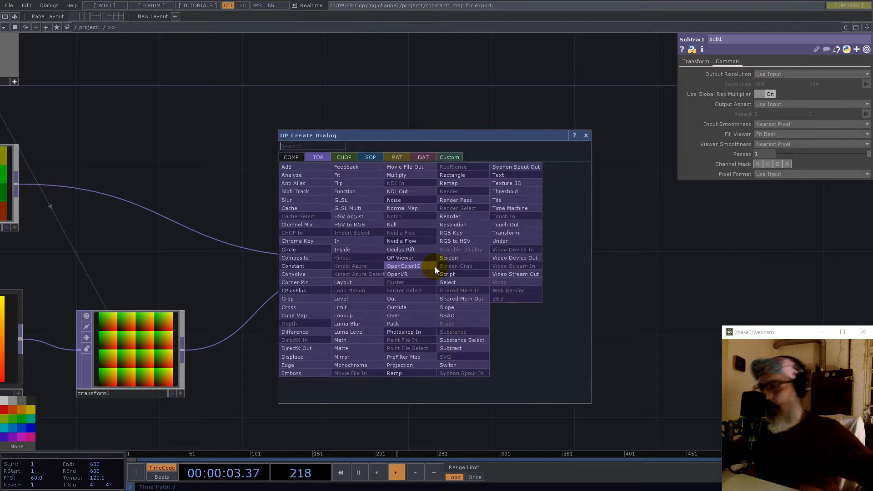
text(com)
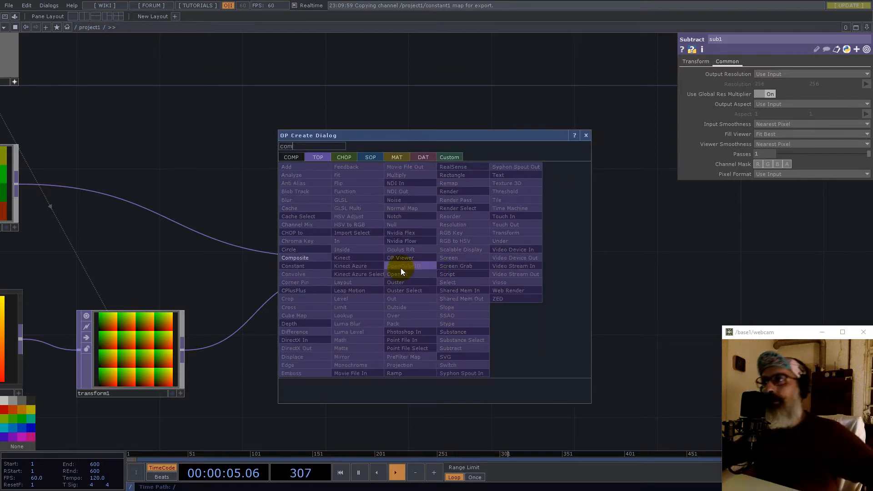
click(301, 258)
click(510, 277)
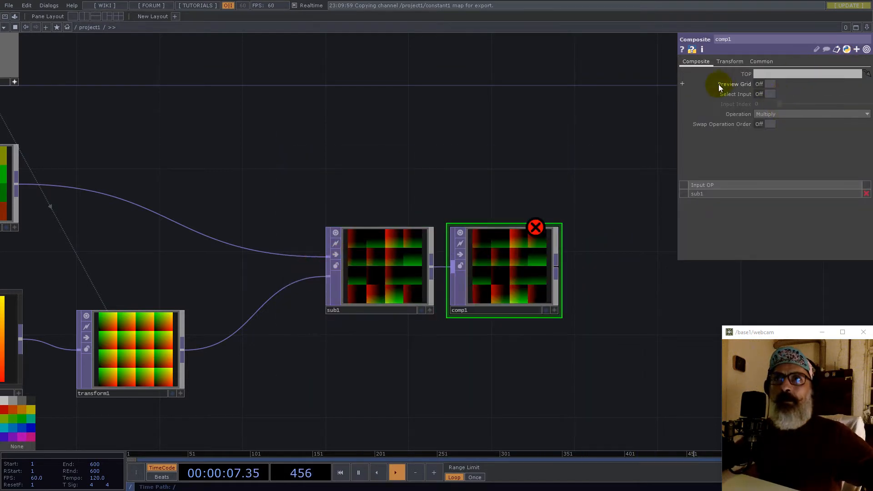
key(Delete)
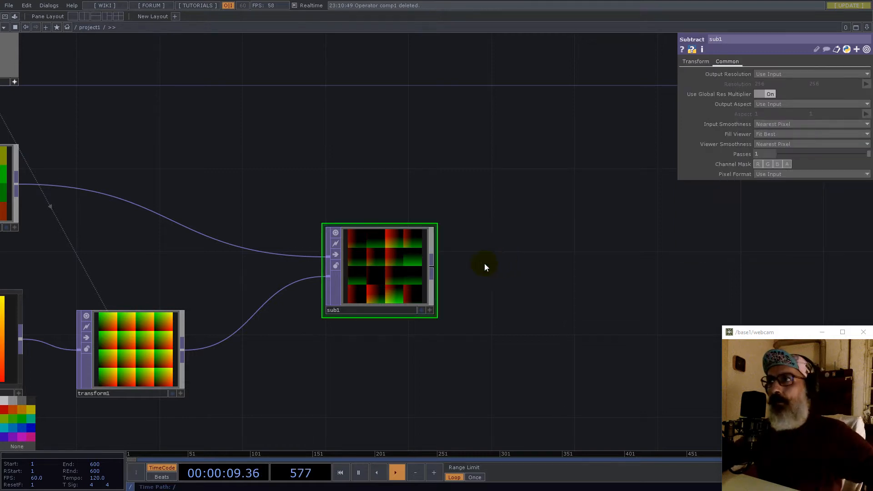
click(432, 265)
- Create a Math TOP, math1, after sub1
text(mat)
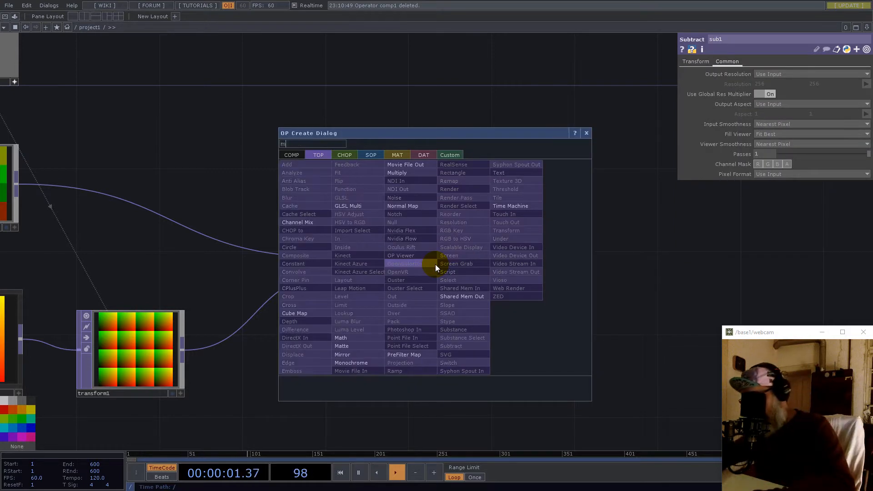
click(341, 338)
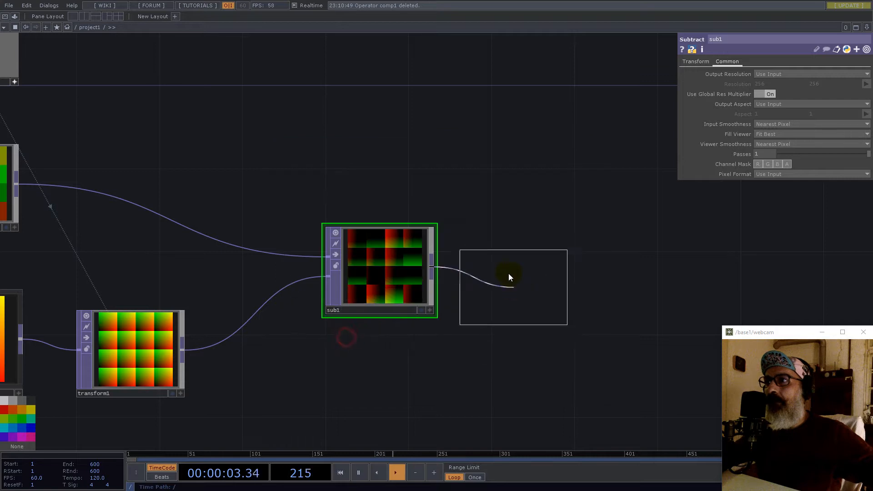
click(504, 272)
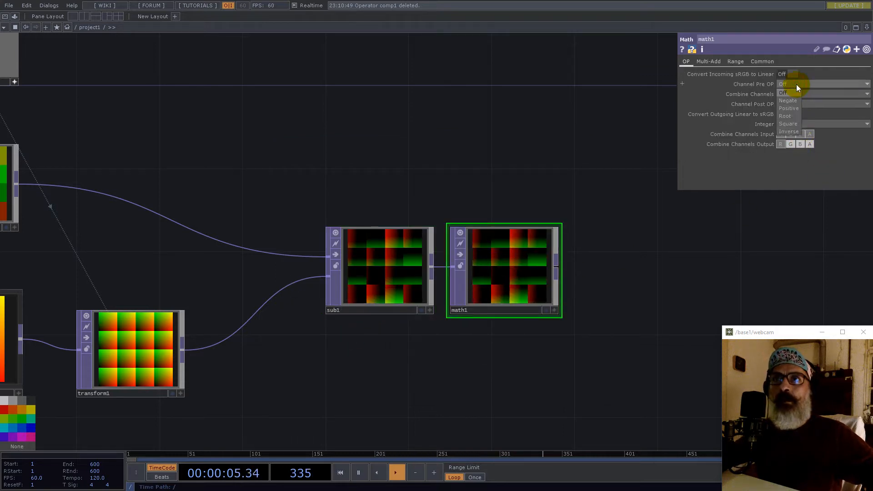
- Set math1 to square channels, combine by Add, apply Root, and include alpha
click(791, 124)
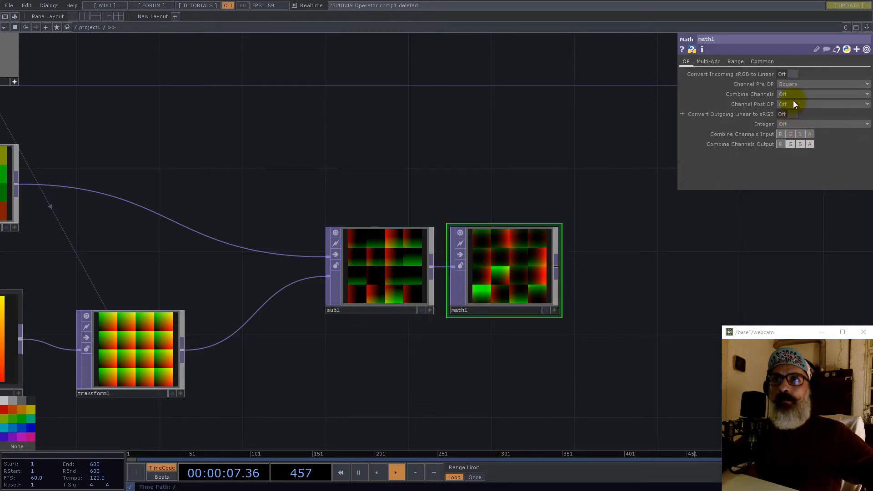
click(791, 95)
click(787, 111)
click(791, 104)
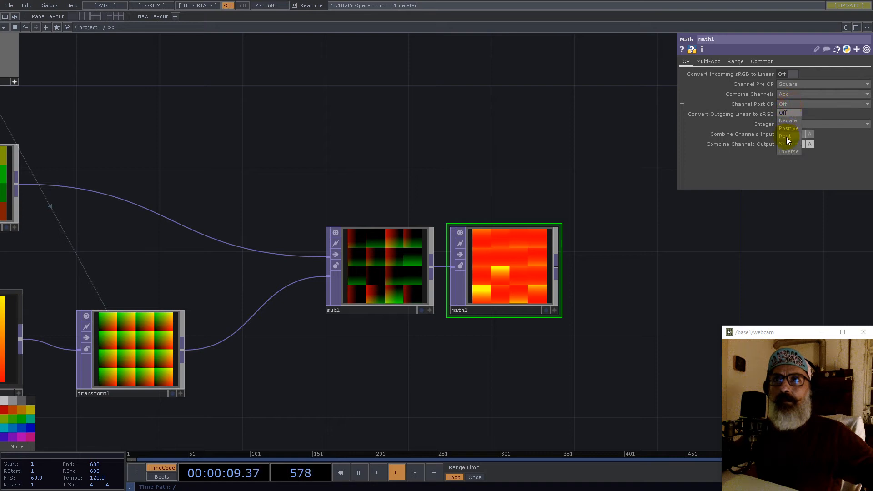
click(786, 136)
click(810, 134)
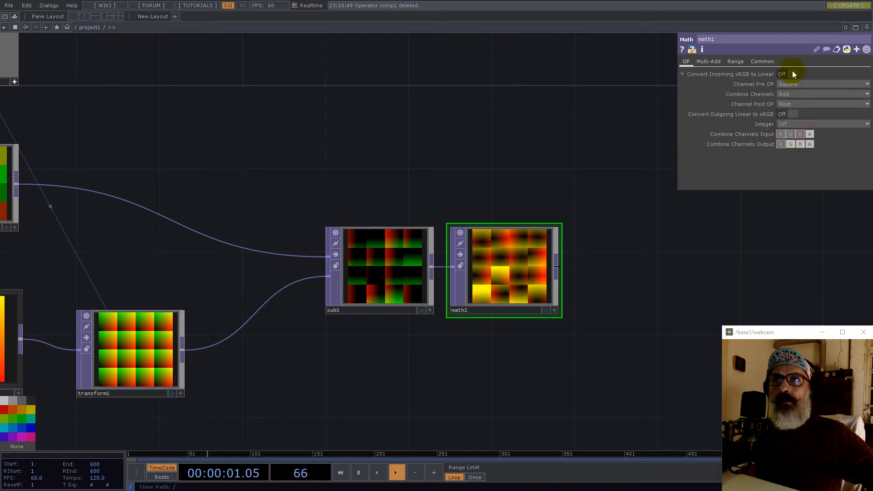
- Set math1's pixel format to 32-bit float (Mono)
click(766, 62)
click(795, 175)
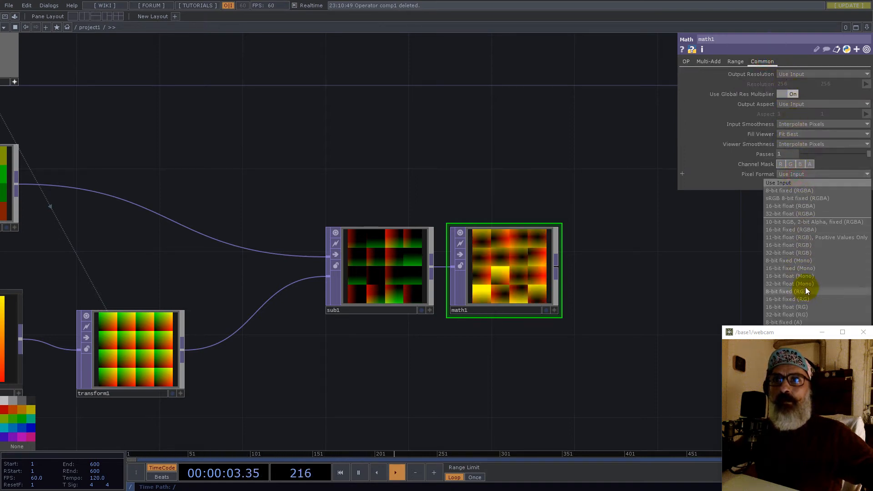
click(806, 284)
middle_drag(551, 282, 422, 313)
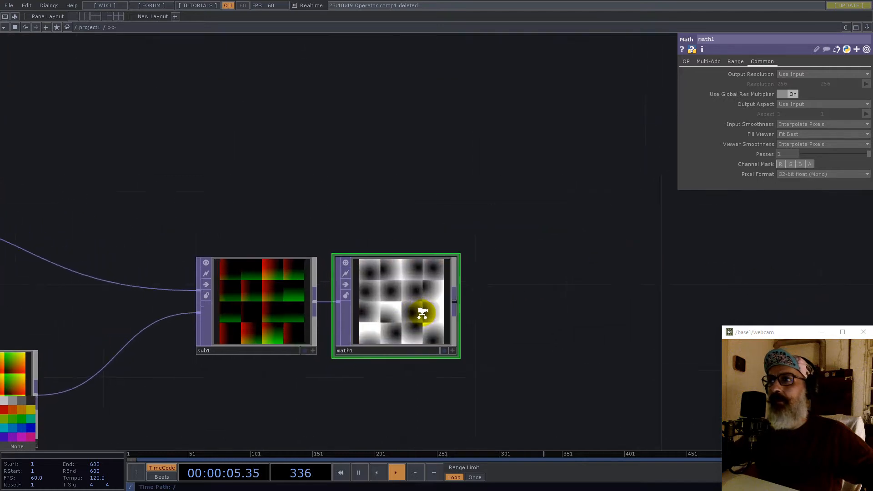
scroll(422, 312, up, 5)
scroll(346, 253, down, 4)
scroll(364, 257, up, 3)
scroll(361, 236, down, 5)
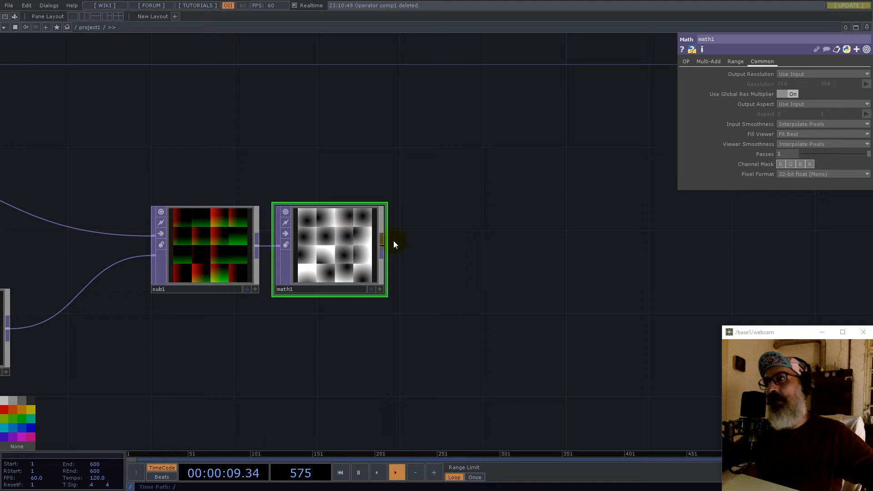
scroll(354, 262, down, 2)
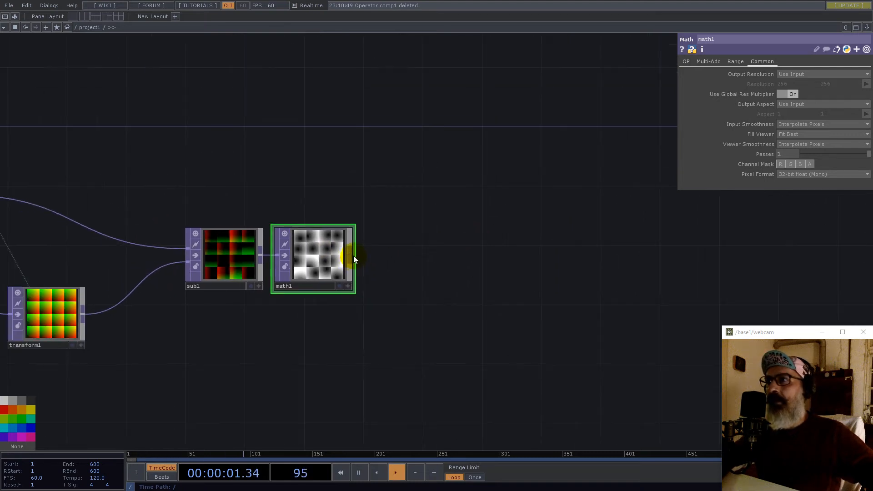
- Add a Feedback TOP, feedback1, wired from math1's output
right_click(353, 256)
text(f)
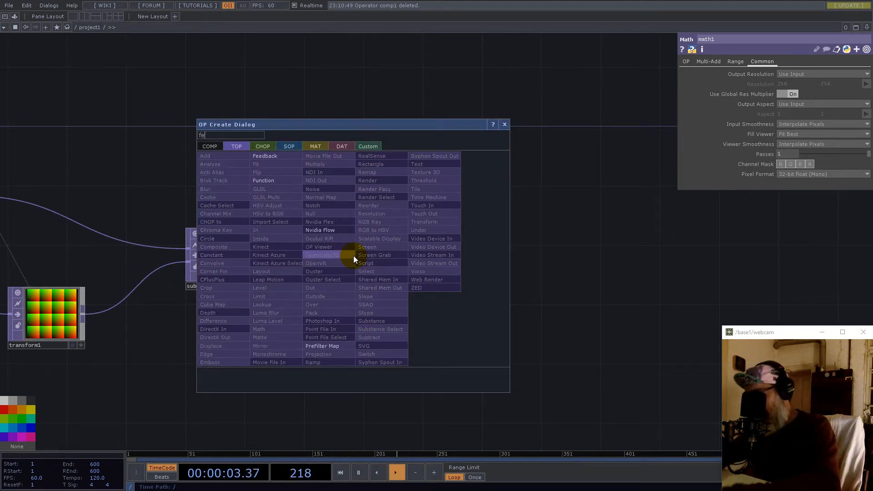
text(e)
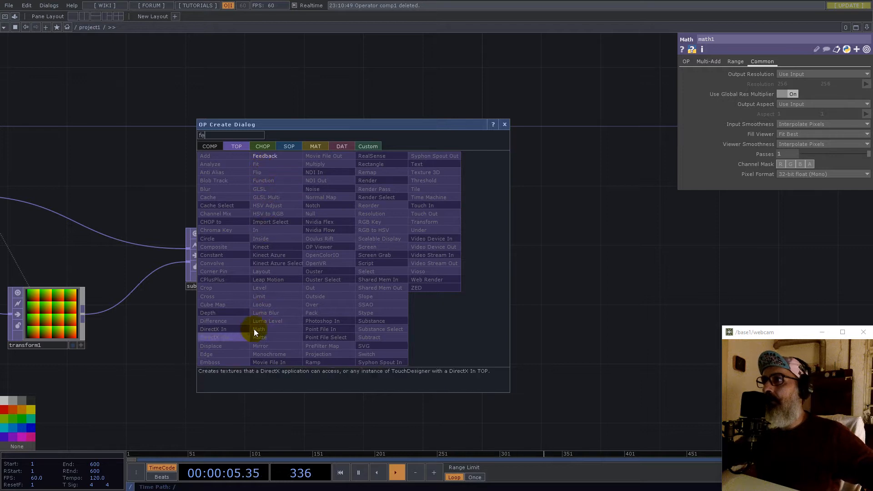
click(272, 157)
click(426, 321)
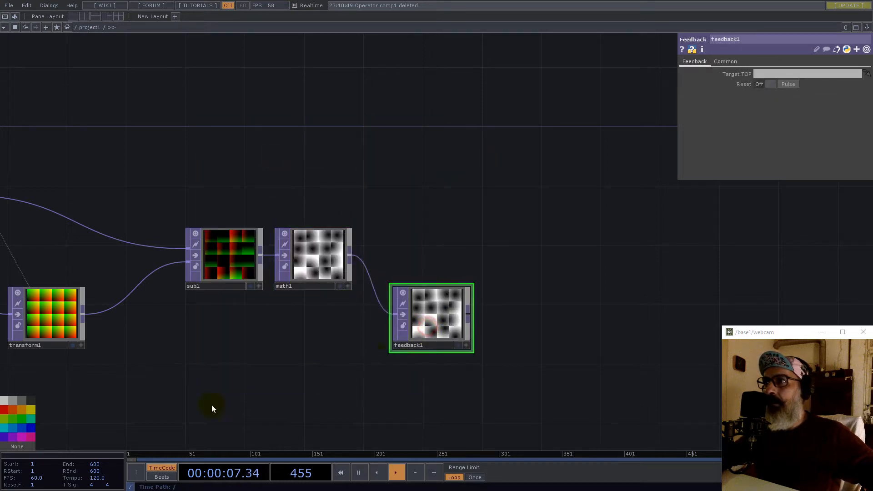
- Add a Keyboard In CHOP below feedback1 and link its k1 channel to feedback1's Reset
key(Tab)
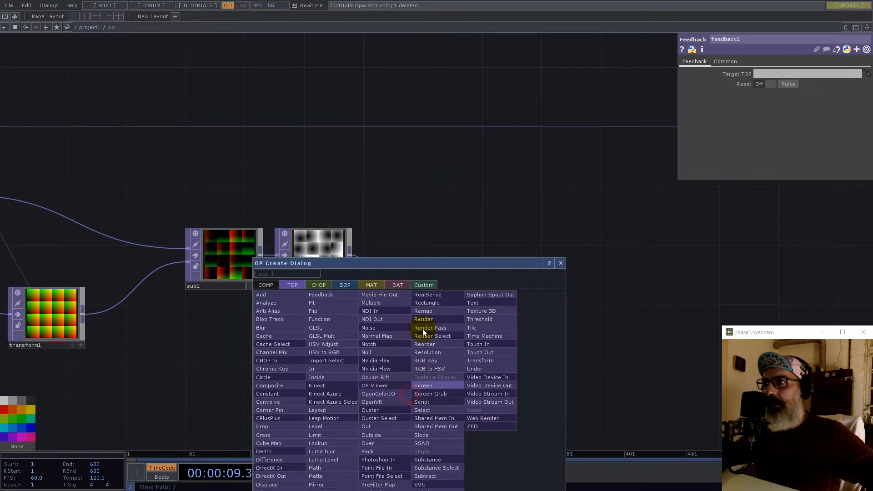
click(327, 287)
click(392, 412)
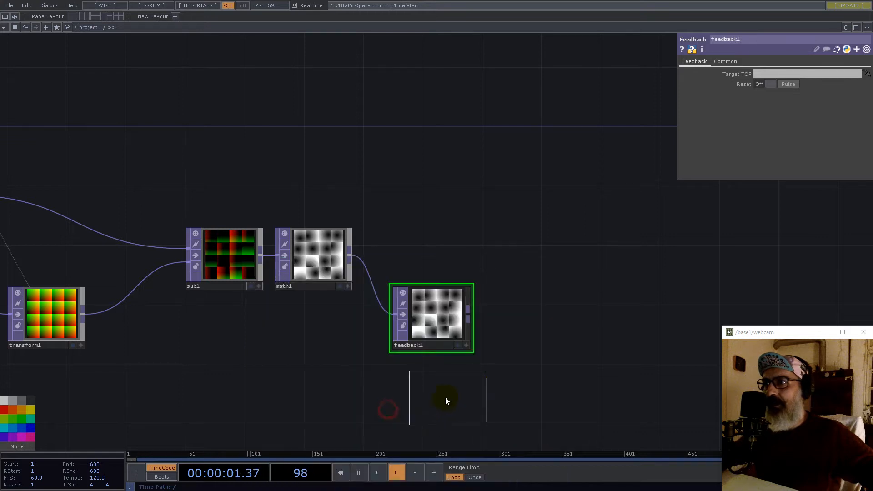
click(429, 398)
click(466, 419)
drag(437, 403, 786, 89)
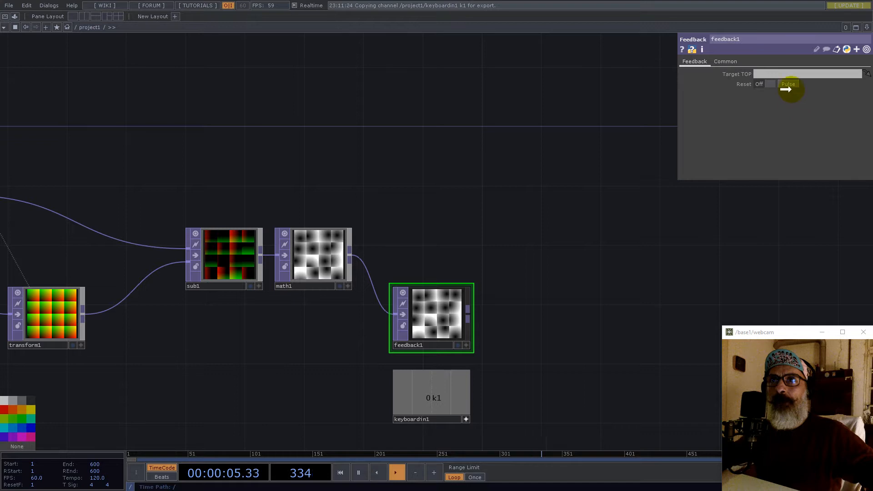
click(790, 85)
drag(433, 396, 772, 86)
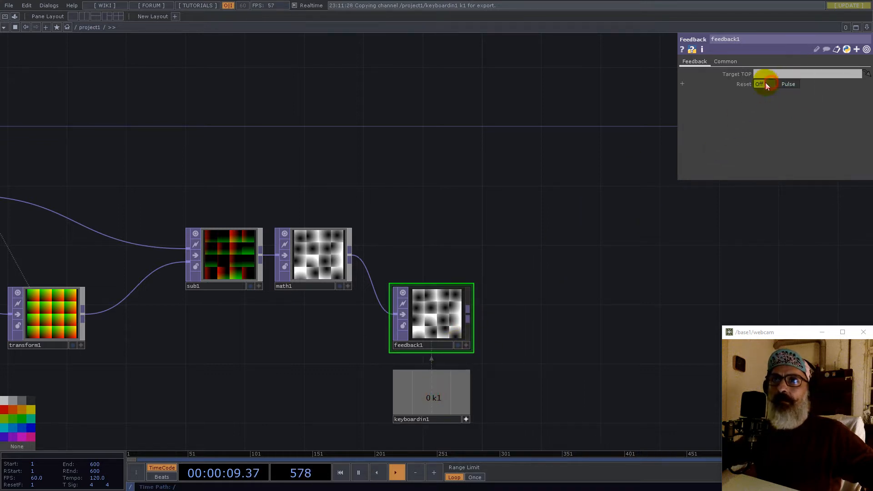
- Add a Composite TOP, comp1, wired from math1's output
right_click(350, 258)
text(com)
click(228, 255)
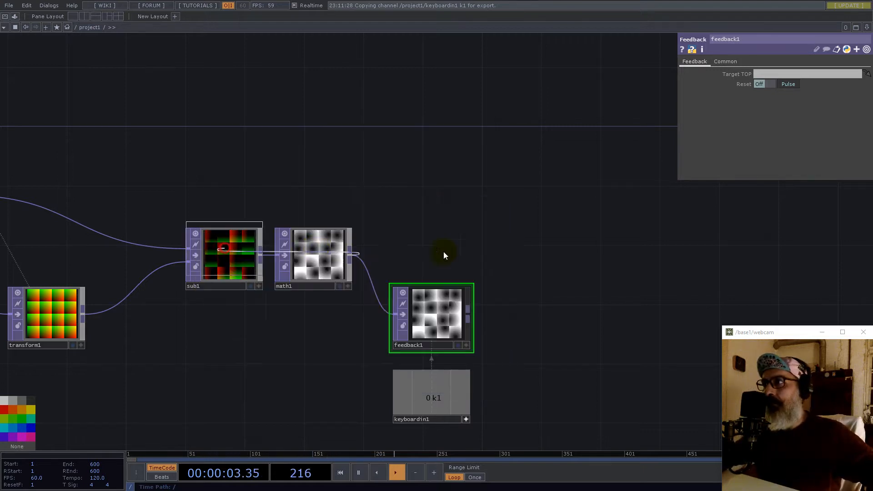
click(572, 263)
- Wire feedback1 into comp1 and set comp1's Operation to Maximum
drag(468, 312, 529, 259)
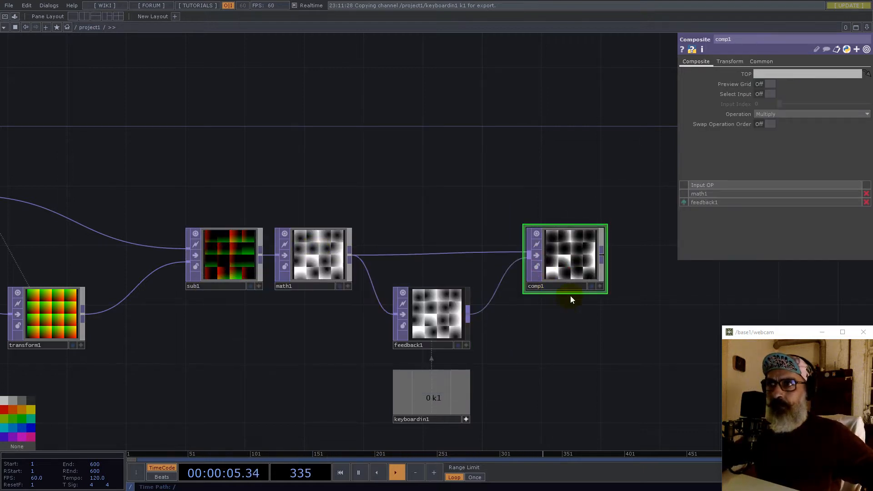
click(857, 114)
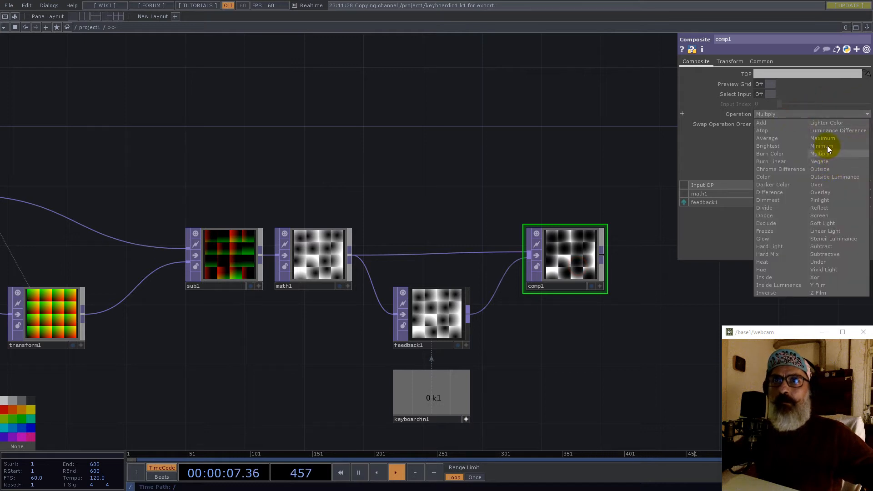
click(826, 138)
- Make comp1 feedback1's Target TOP, then home the network view and select noise1
drag(571, 150, 393, 128)
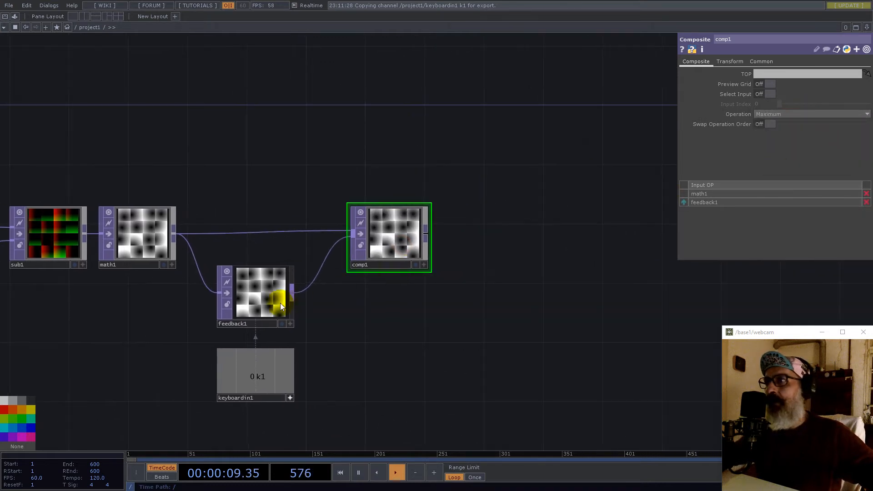
click(284, 288)
drag(385, 233, 763, 75)
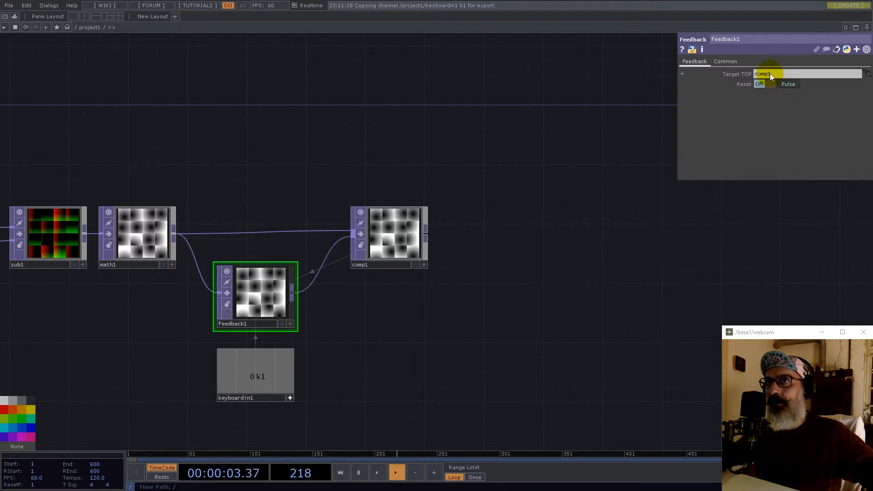
scroll(389, 242, up, 7)
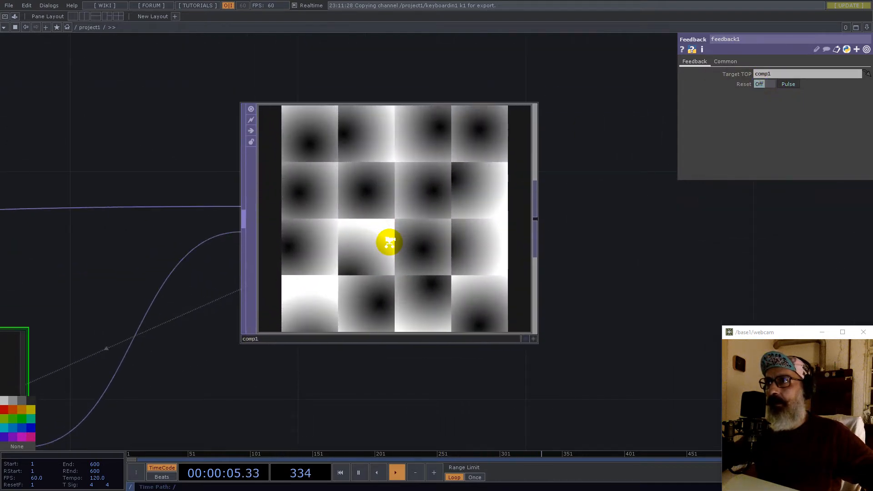
scroll(390, 242, down, 7)
drag(229, 163, 533, 164)
key(h)
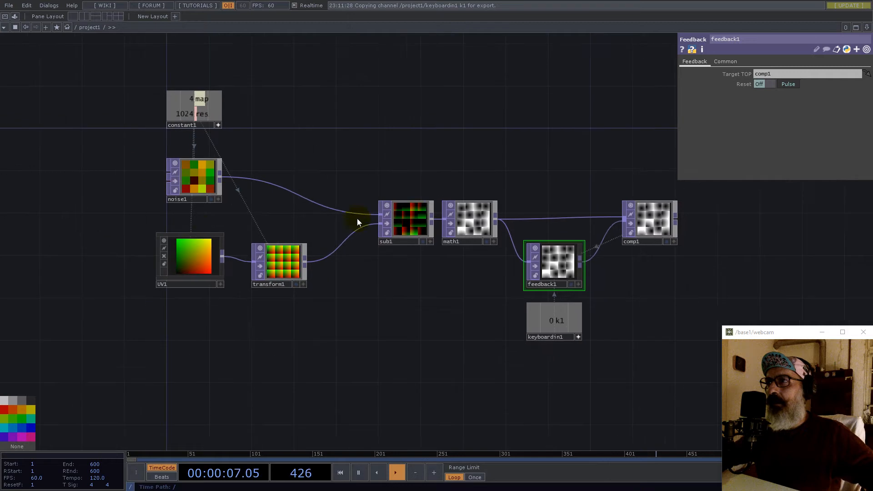
click(189, 183)
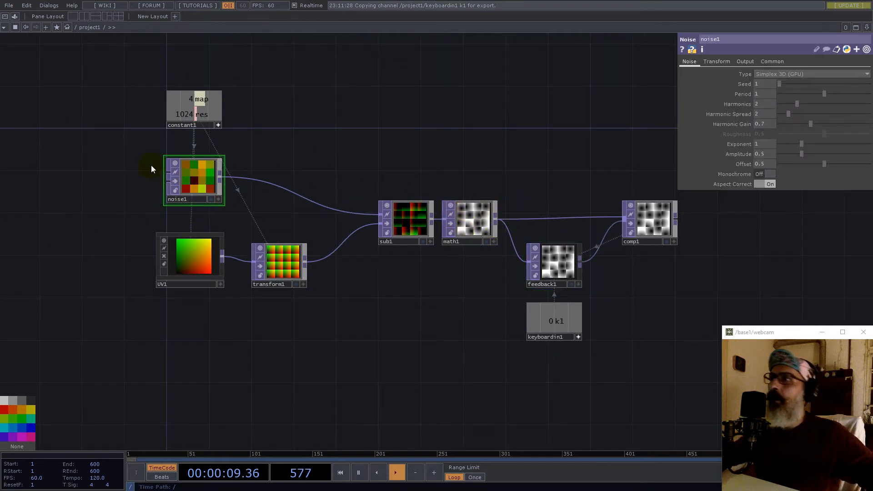
- Enter absTime.seconds/20 as noise1's Translate Z on the Transform page
click(753, 61)
click(718, 62)
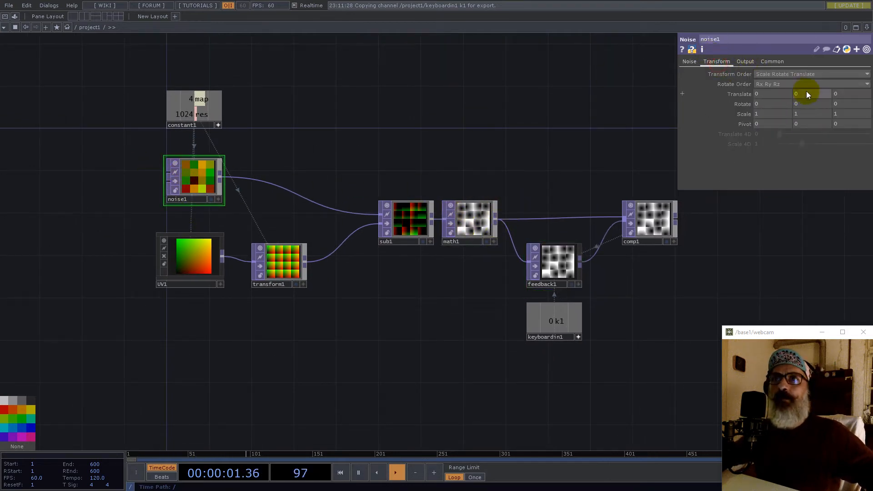
text(absTime)
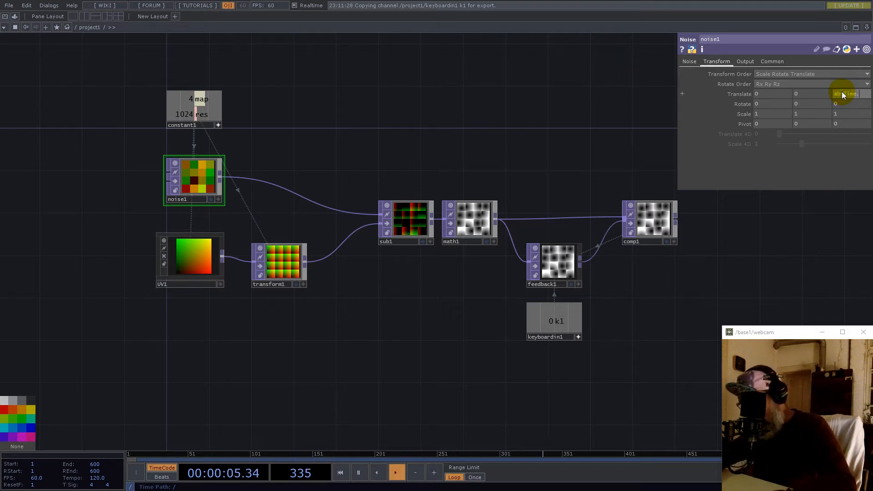
text(.seconds)
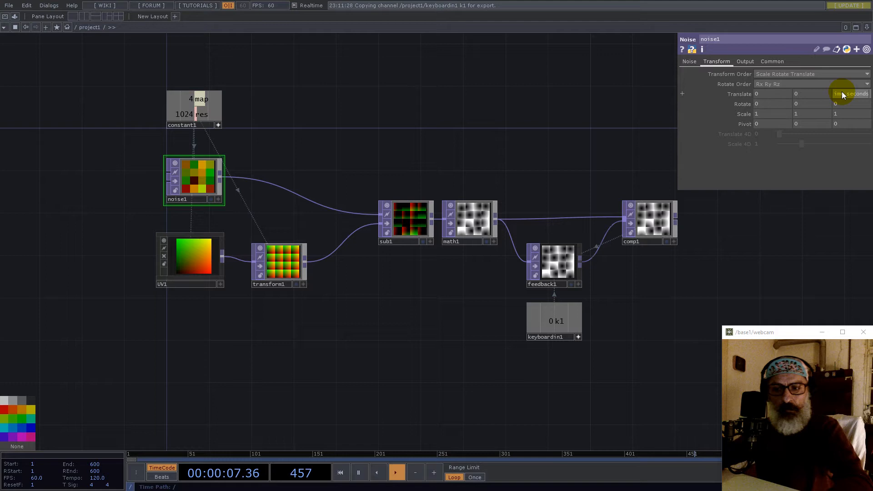
text(/20)
key(Return)
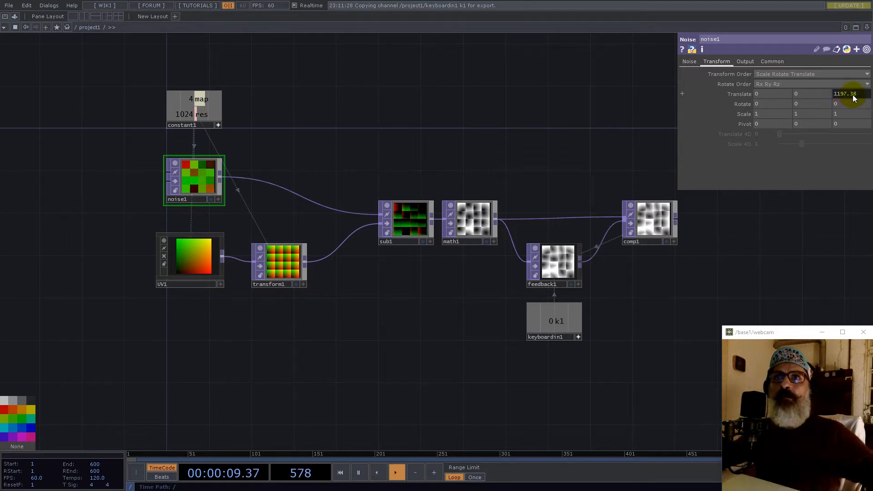
scroll(667, 218, up, 6)
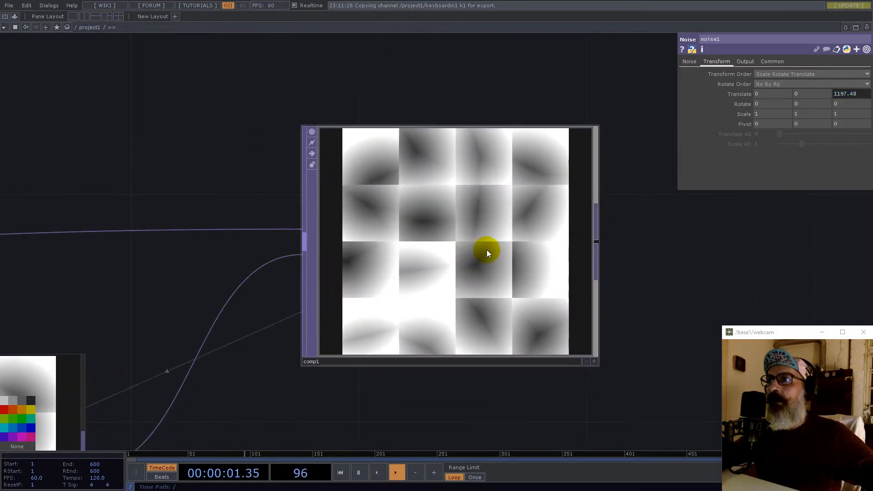
scroll(490, 271, up, 3)
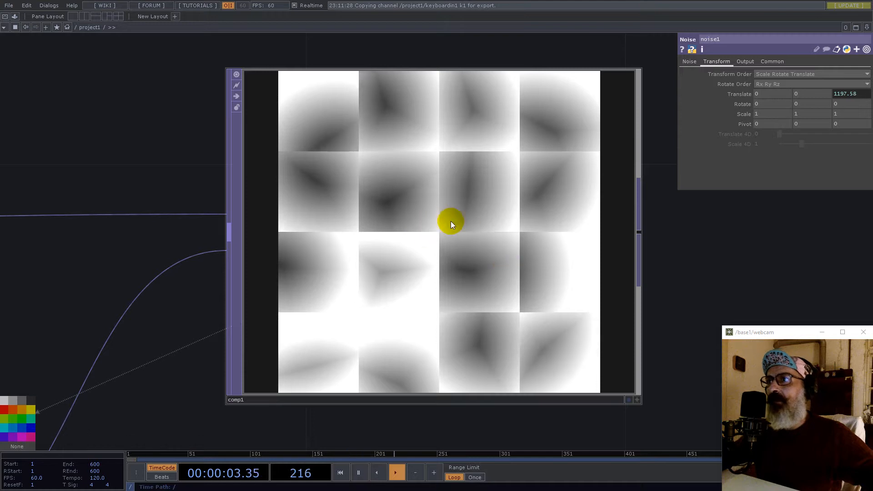
scroll(362, 221, down, 4)
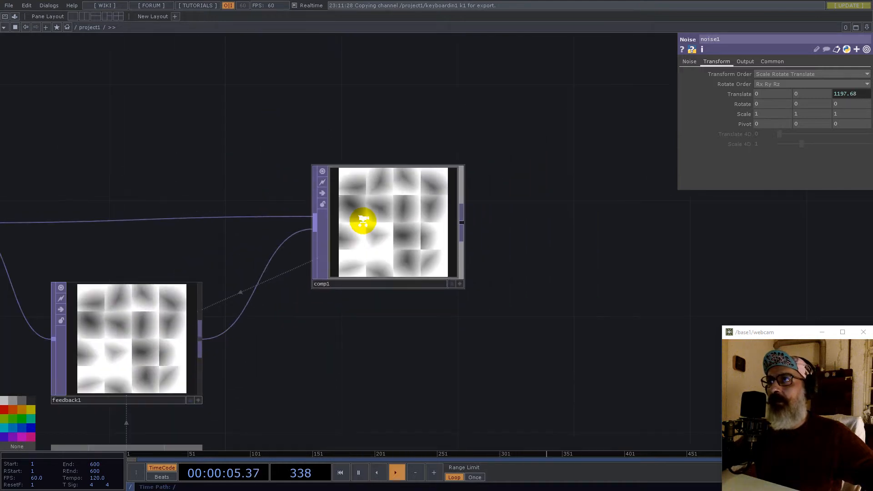
scroll(363, 220, up, 4)
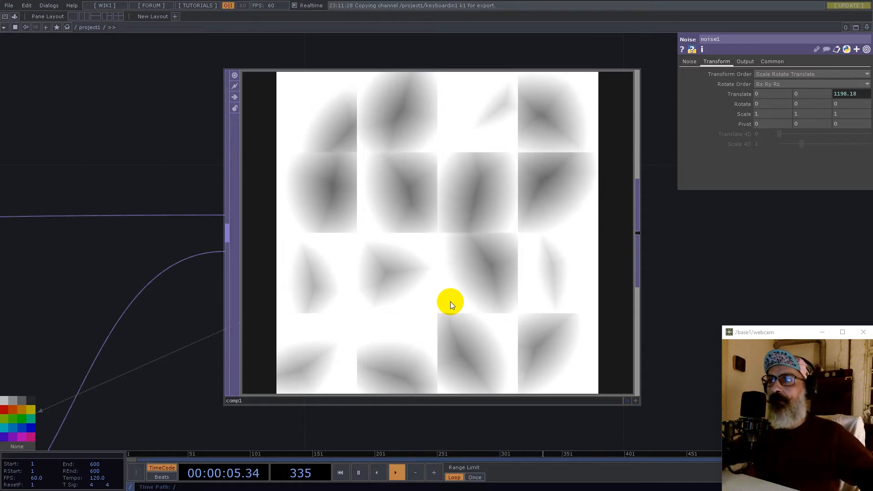
scroll(450, 301, down, 5)
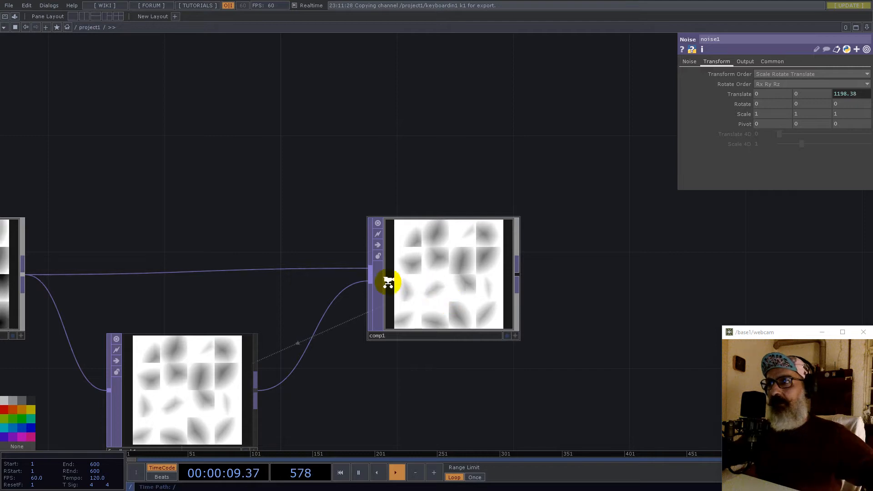
scroll(387, 281, down, 5)
- Add a new node right of comp1 and go inside the base1 component
right_click(434, 279)
click(396, 228)
click(495, 285)
right_click(526, 280)
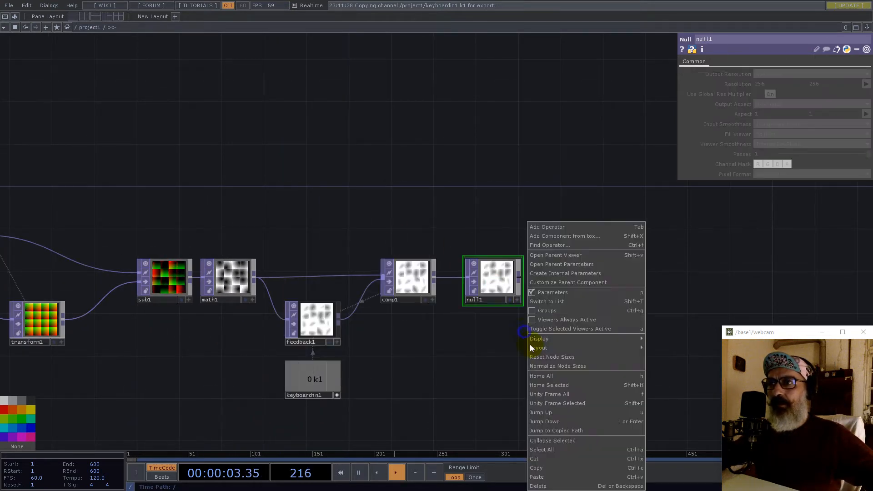
click(561, 440)
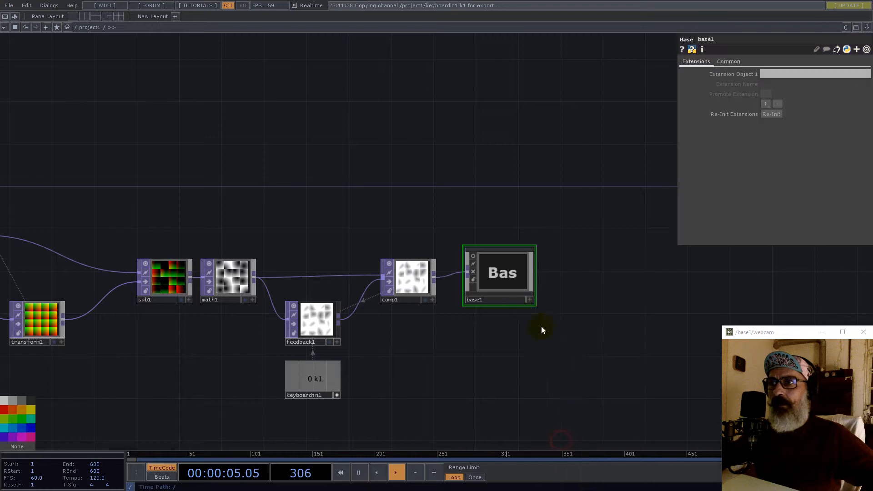
double_click(487, 271)
scroll(502, 274, down, 3)
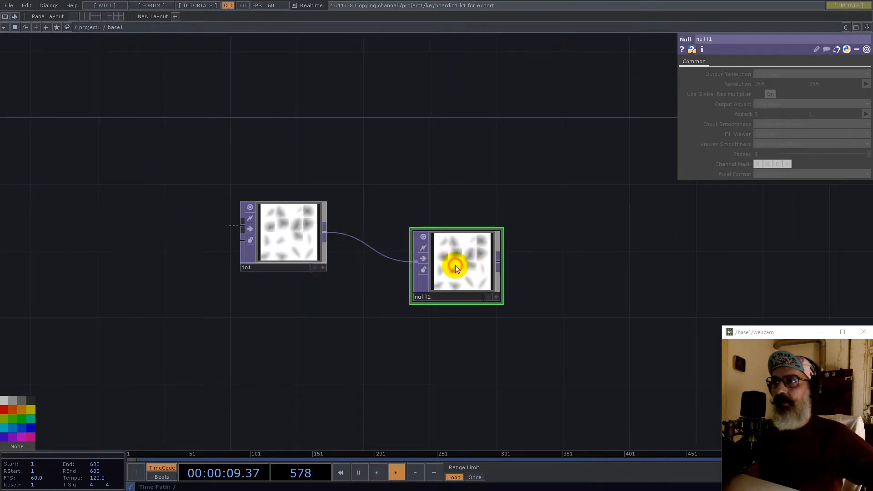
- Delete the null after in1 and add an Out TOP, out1, wired from in1
key(Delete)
click(326, 231)
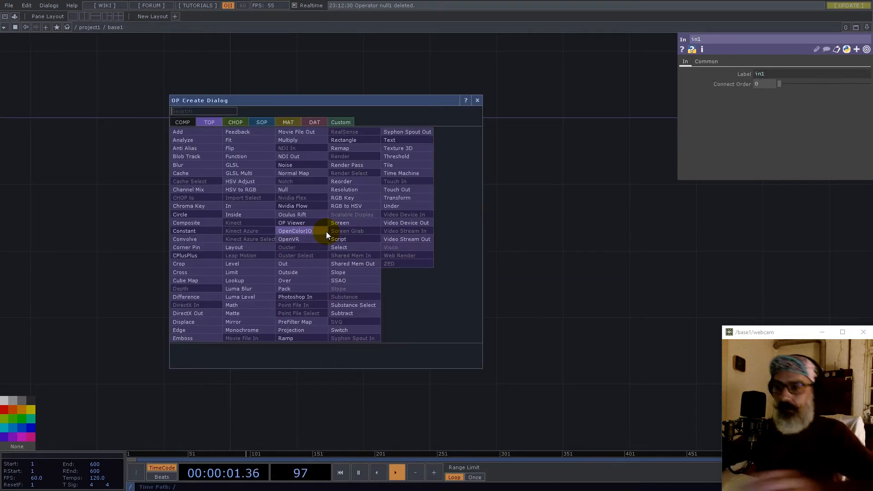
text(ou)
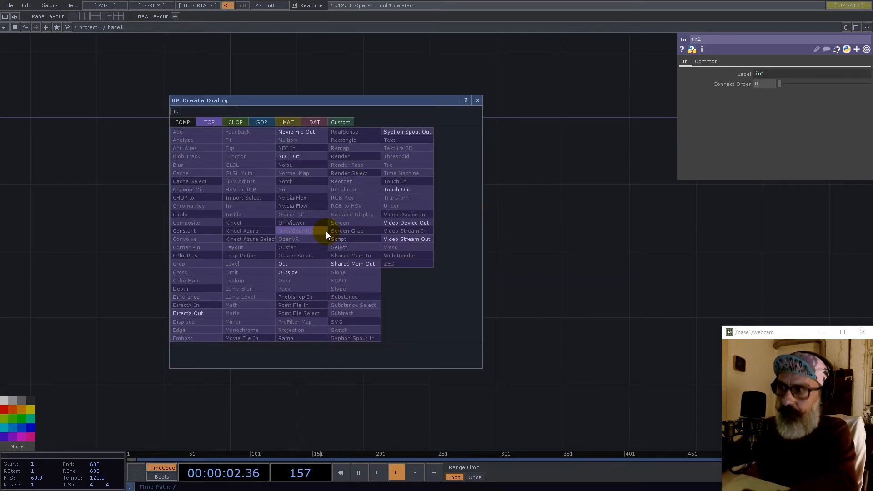
click(302, 263)
click(590, 230)
- Position out1 to the right of in1
drag(461, 333, 433, 369)
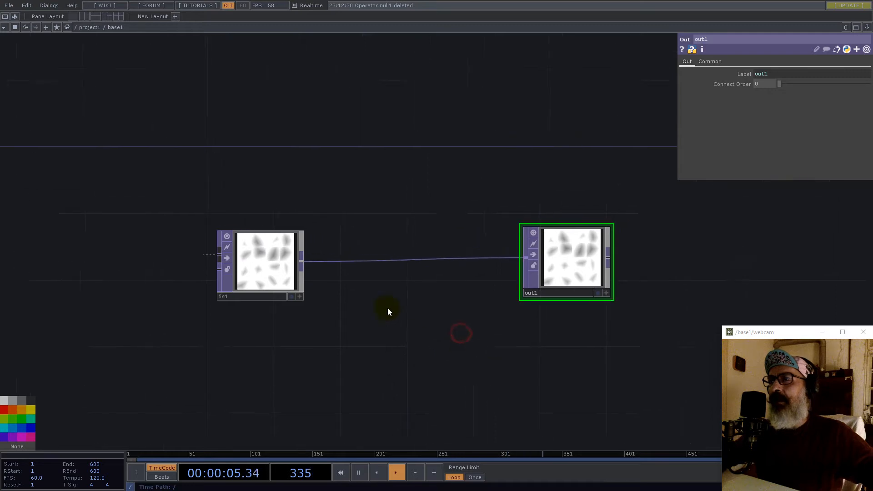
drag(564, 275, 551, 285)
scroll(220, 261, up, 7)
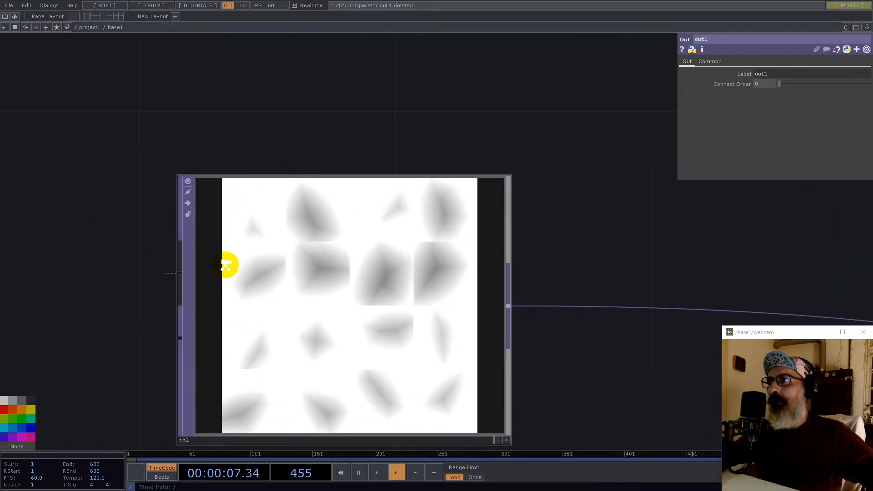
scroll(225, 262, down, 5)
scroll(275, 274, up, 5)
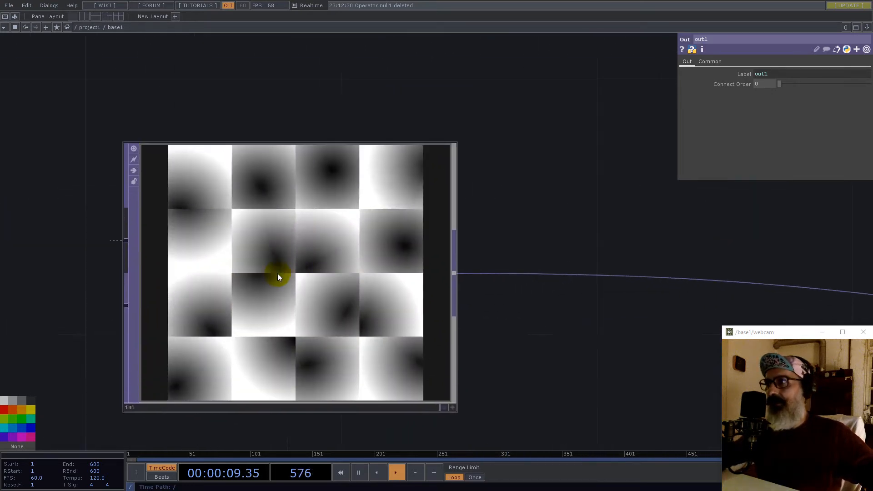
scroll(355, 282, down, 6)
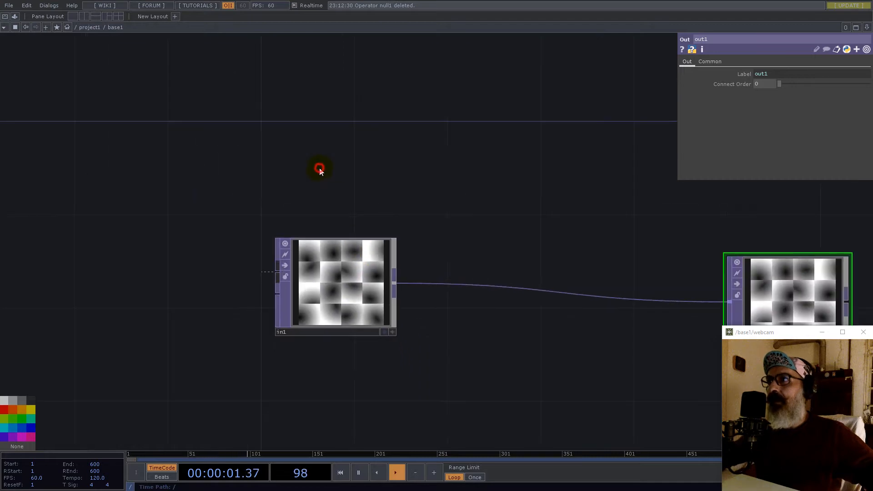
- Add a Noise TOP, noise1, above in1
double_click(322, 169)
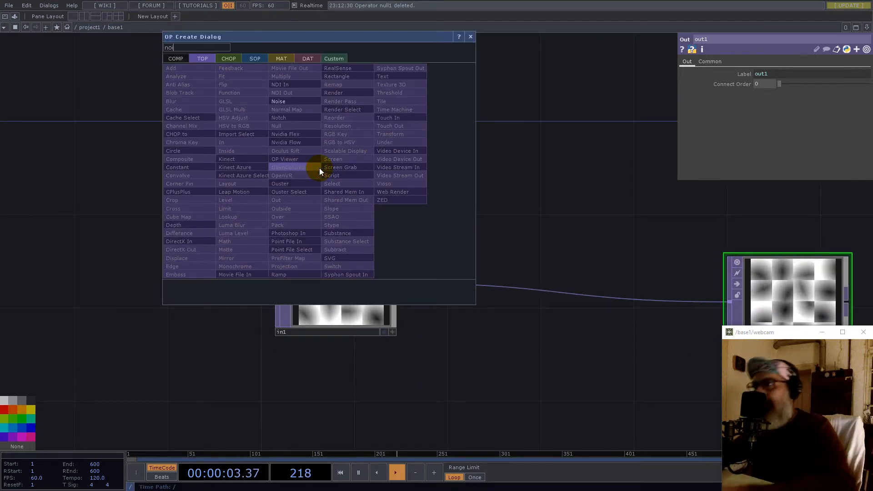
text(noi)
click(280, 101)
click(341, 148)
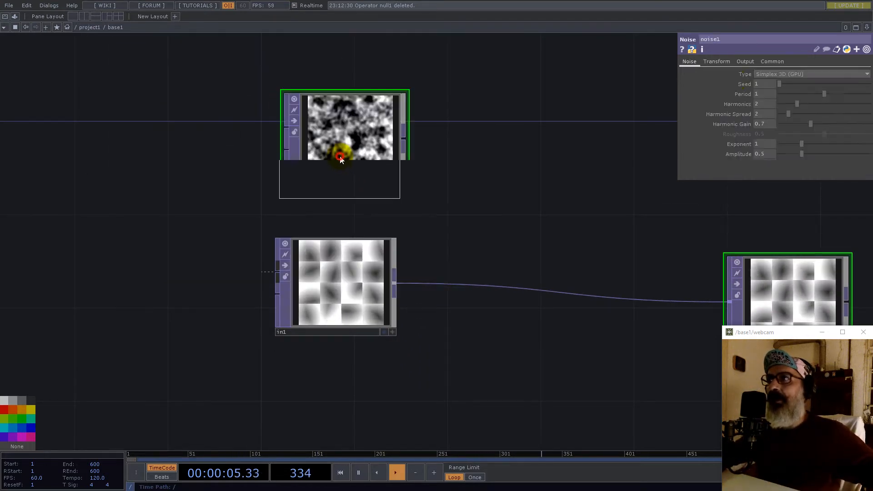
- Give noise1 a 2×2 resolution, Nearest Pixel viewer smoothness and 32-bit float RGB format
click(771, 61)
click(772, 83)
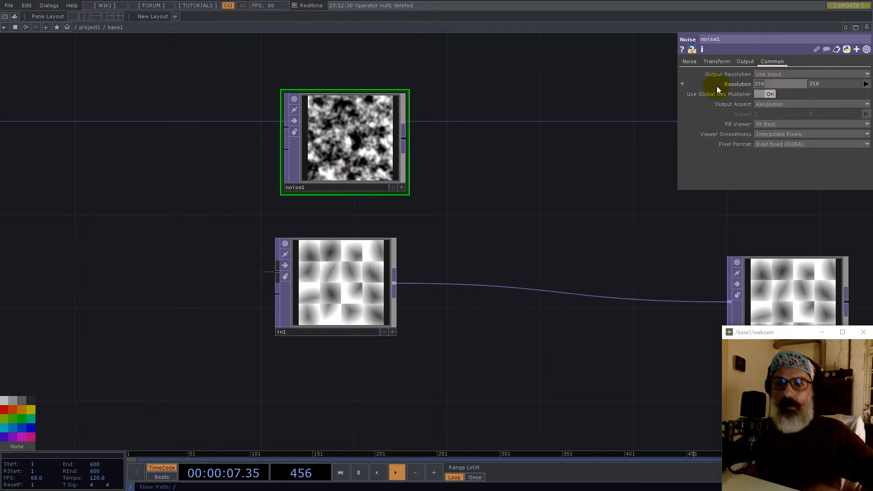
text(2)
key(Tab)
text(2)
key(Return)
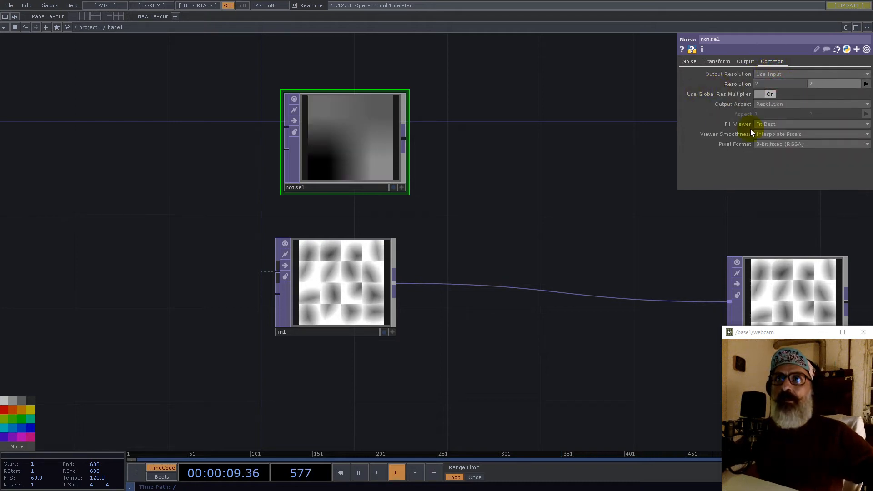
click(773, 134)
click(775, 142)
click(778, 144)
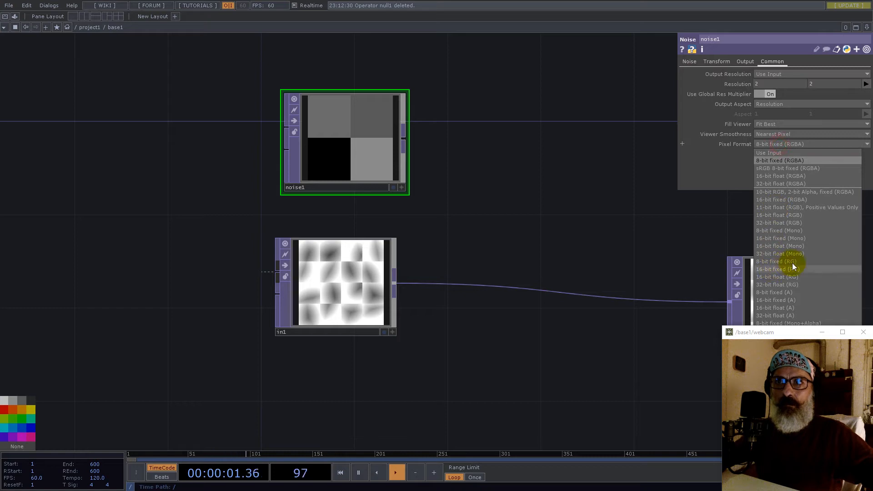
click(780, 222)
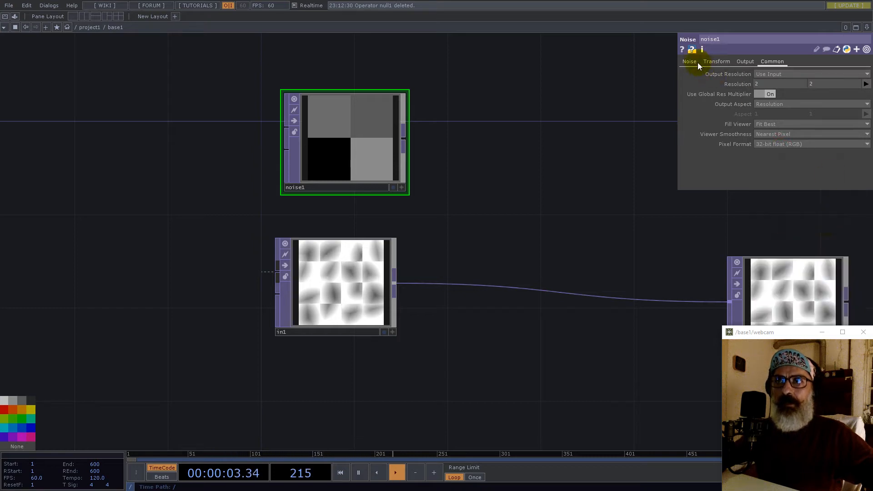
- Turn Monochrome off on noise1 and move it up and left
click(689, 62)
click(770, 175)
drag(511, 146, 357, 242)
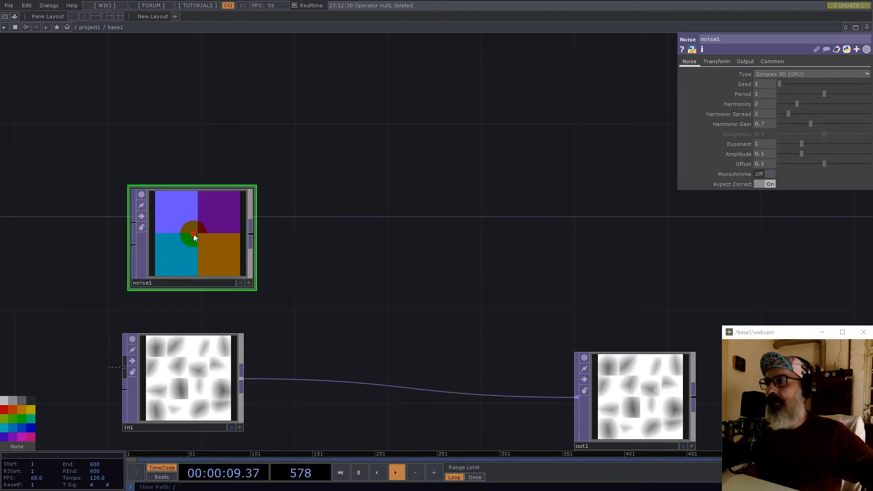
drag(192, 234, 146, 211)
- Add a Crop TOP, crop1, from noise1 with Nearest Pixel viewer smoothness
click(205, 210)
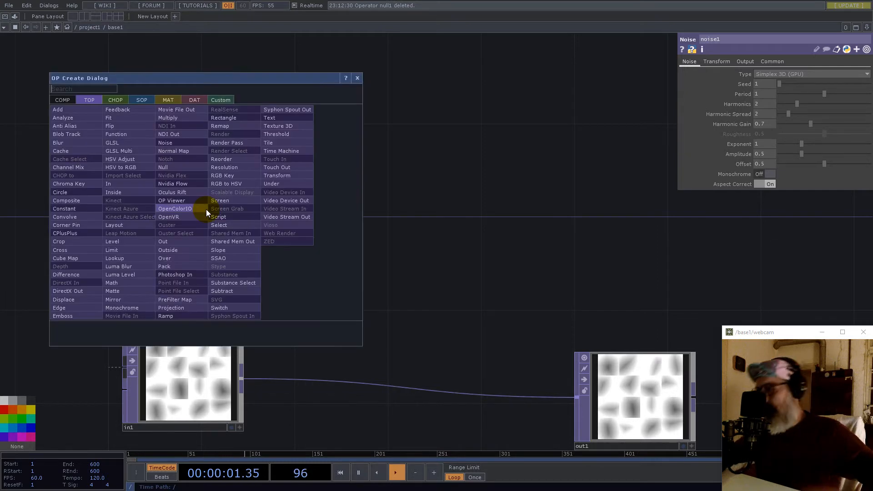
text(cro)
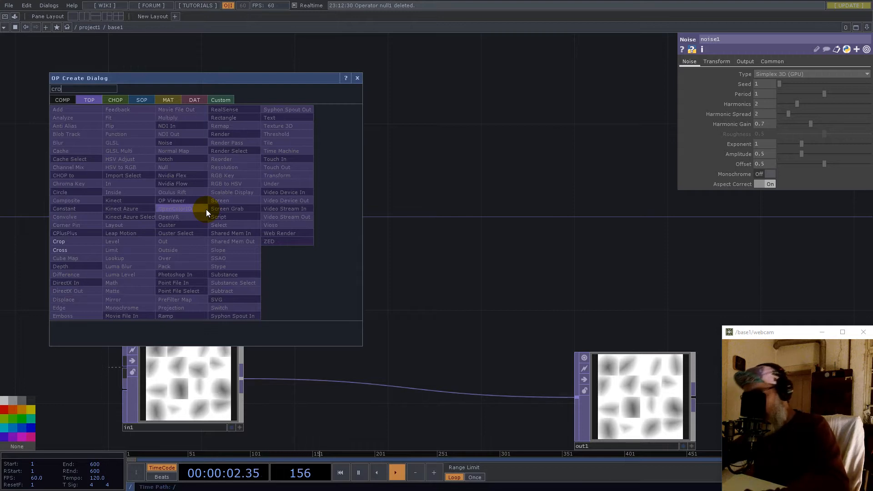
click(76, 241)
click(362, 101)
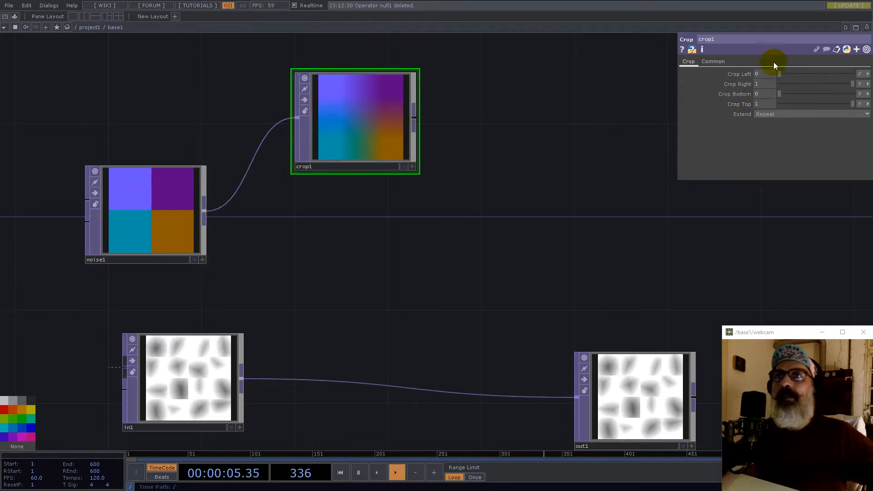
click(713, 62)
click(772, 144)
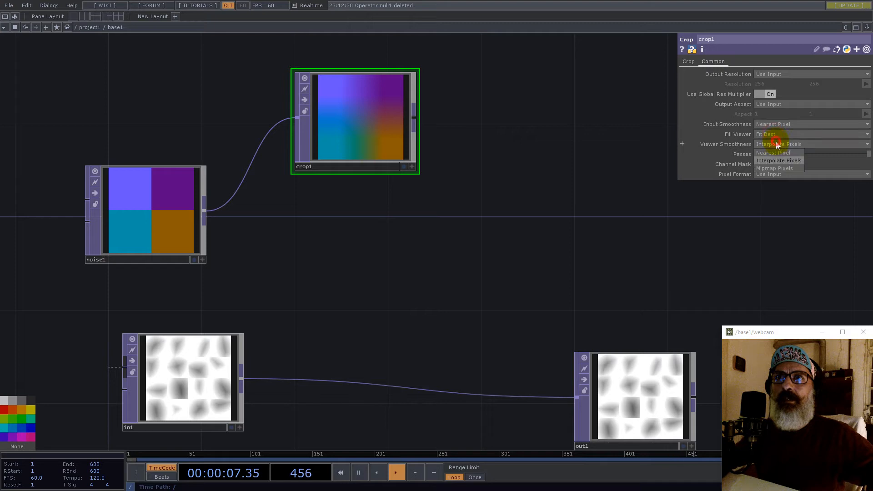
click(775, 153)
- Set crop1's Crop Left and Crop Bottom to 0.5, leaving the purple quadrant
click(688, 61)
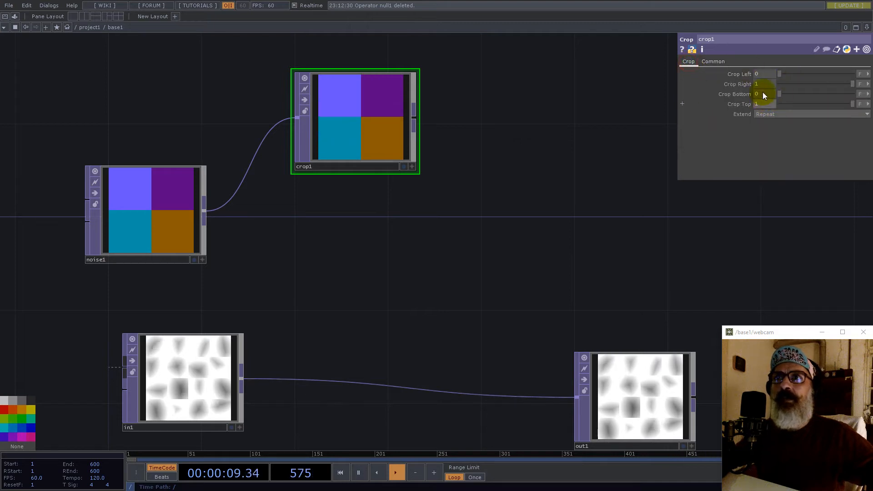
drag(760, 73, 741, 73)
text(0.5)
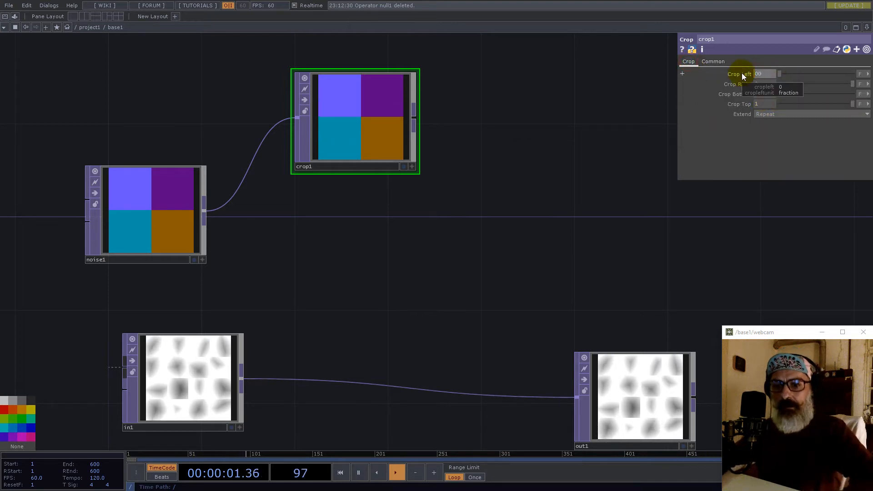
key(Return)
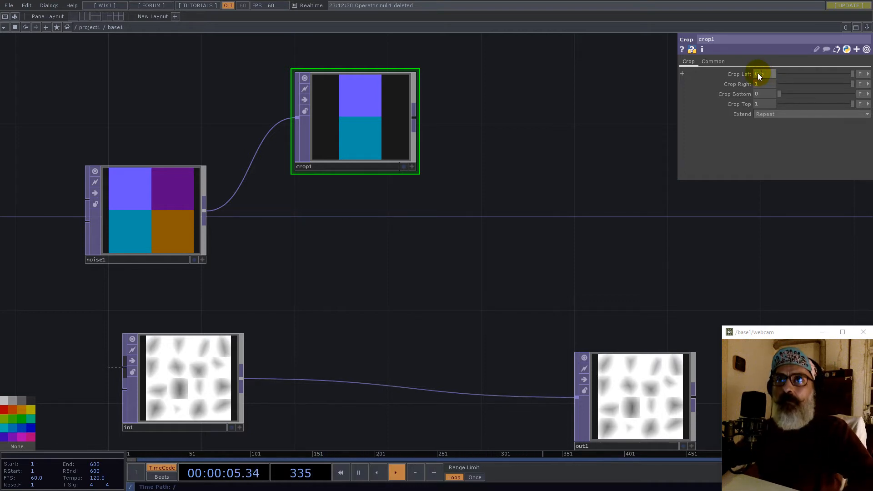
key(Return)
text(0.5)
key(Return)
drag(406, 143, 427, 108)
- Paste crop1 as crop2 with Crop Bottom 0 and Crop Top 0.5, making it orange
key(ctrl+v)
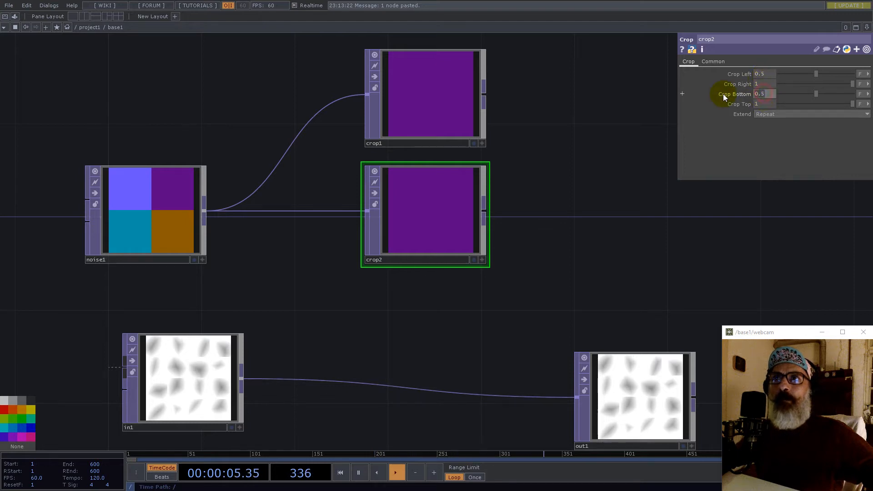
text(0)
key(Tab)
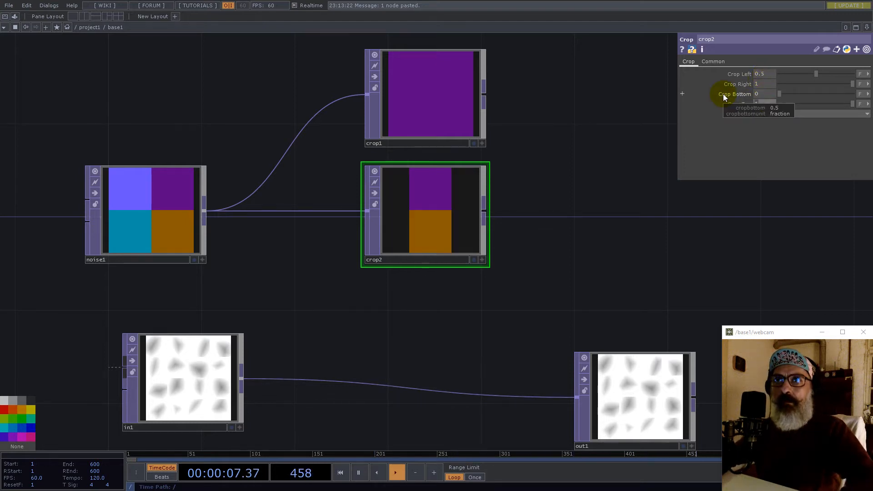
text(0.5)
key(Return)
- Duplicate crop2 as crop3 with Crop Left 0 and Crop Right 0.5 for cyan, then move the nodes up
click(445, 211)
key(ctrl+c)
key(ctrl+v)
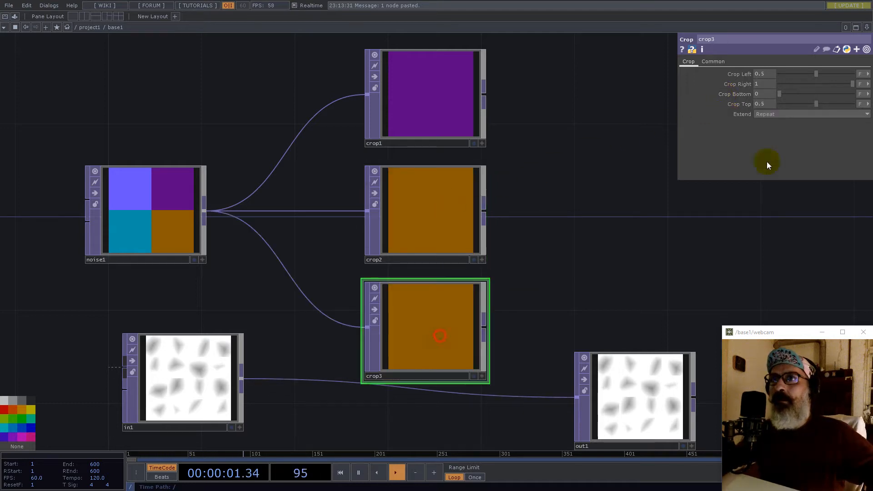
text(0)
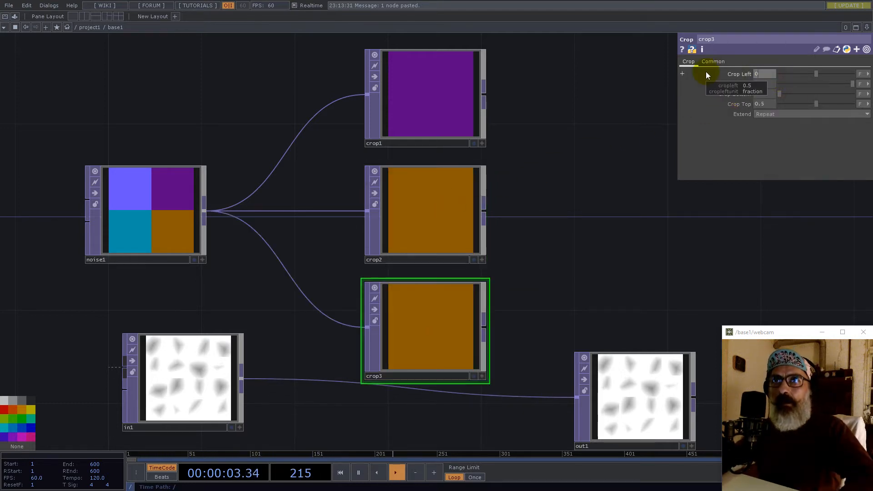
key(Tab)
text(0.5)
key(Return)
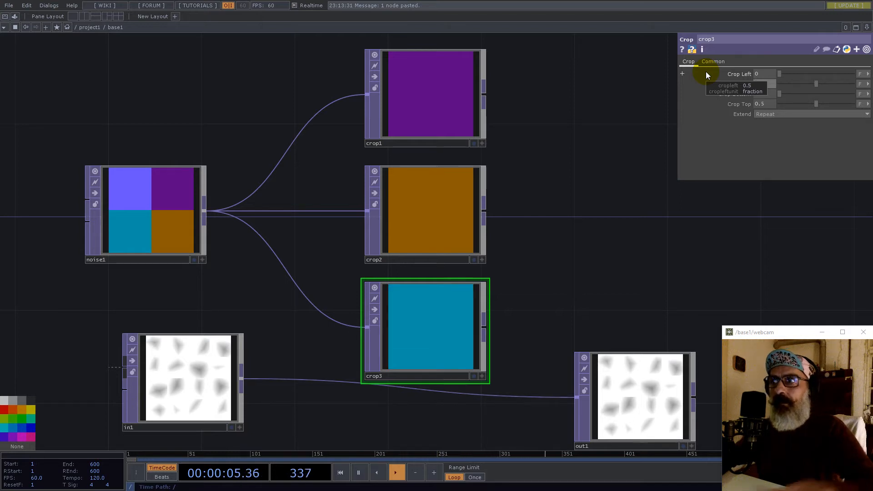
scroll(516, 125, down, 5)
drag(520, 180, 377, 121)
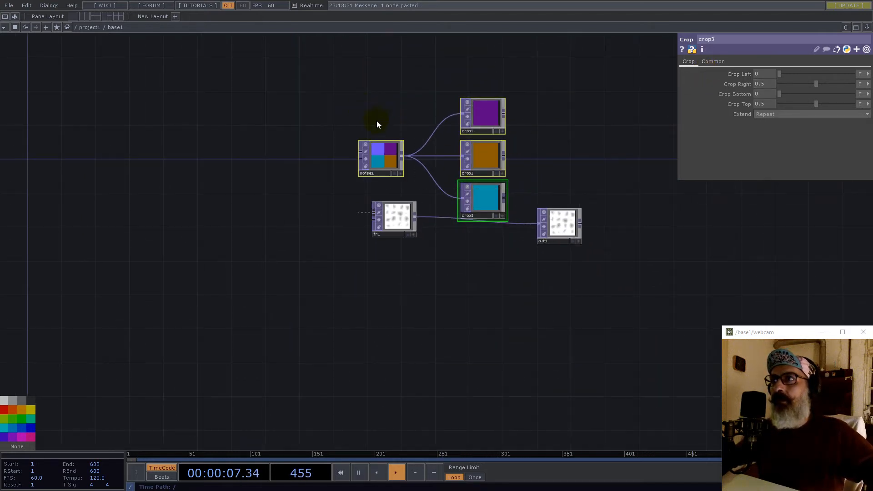
drag(481, 157, 478, 199)
- Copy crop1 as crop4 and set Crop Bottom 0, Crop Left 0, Crop Right 0.5
click(481, 64)
key(ctrl+c)
key(ctrl+v)
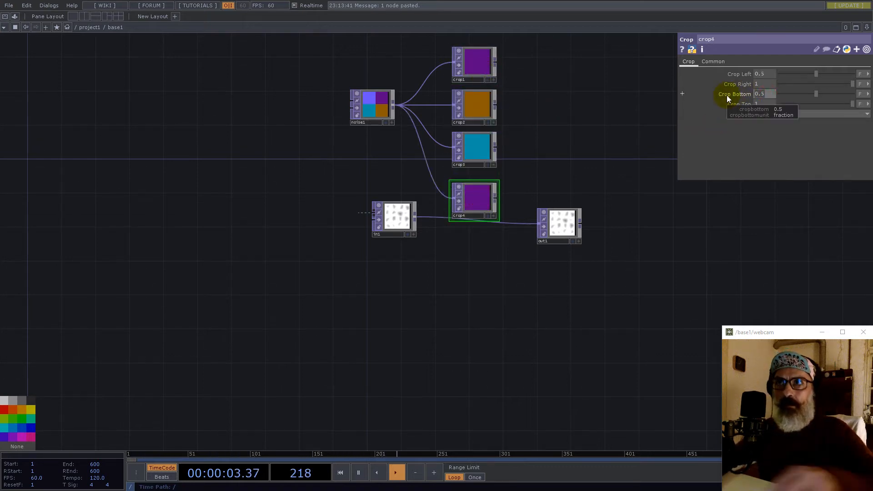
text(0)
key(Return)
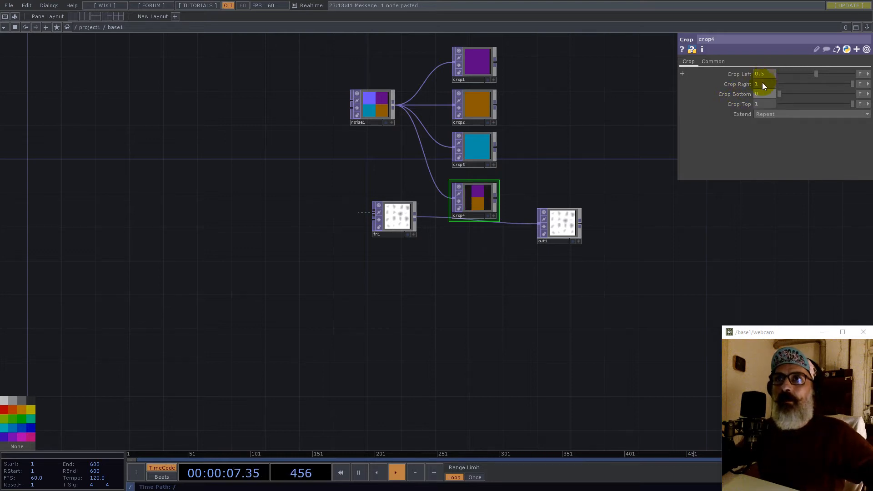
drag(766, 76, 700, 77)
text(0)
key(Tab)
text(0.5)
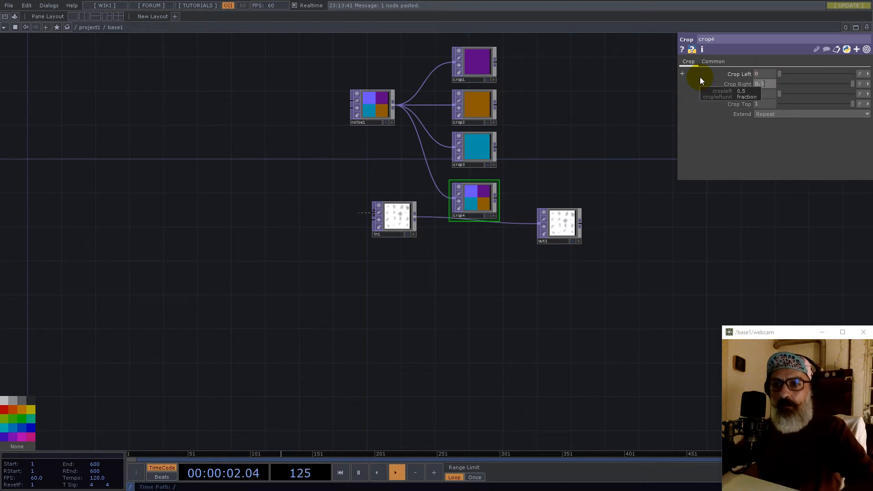
key(Return)
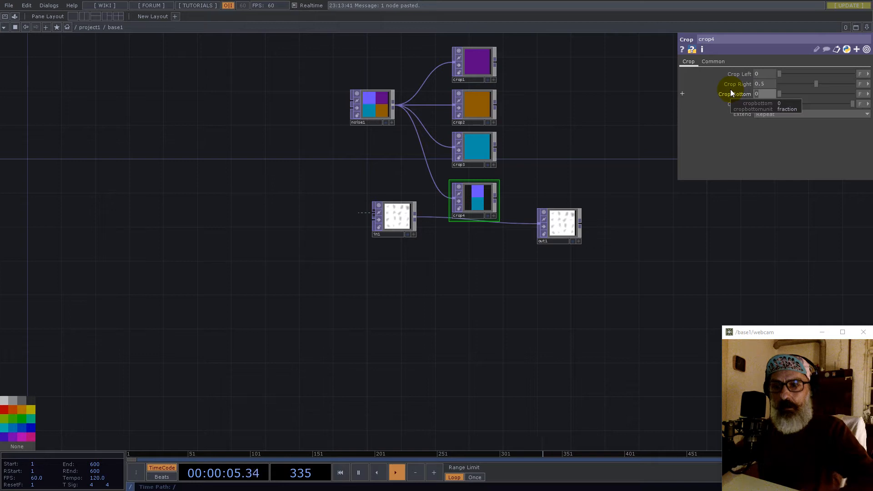
- Try Crop Top and Crop Bottom values of 0.5 on crop4, undoing each change
key(ctrl+z)
key(ctrl+z)
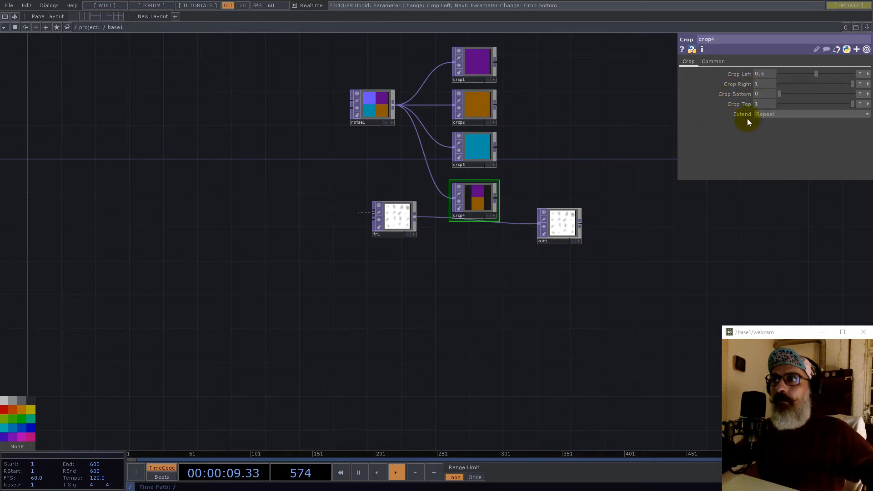
drag(759, 104, 734, 105)
text(0.5)
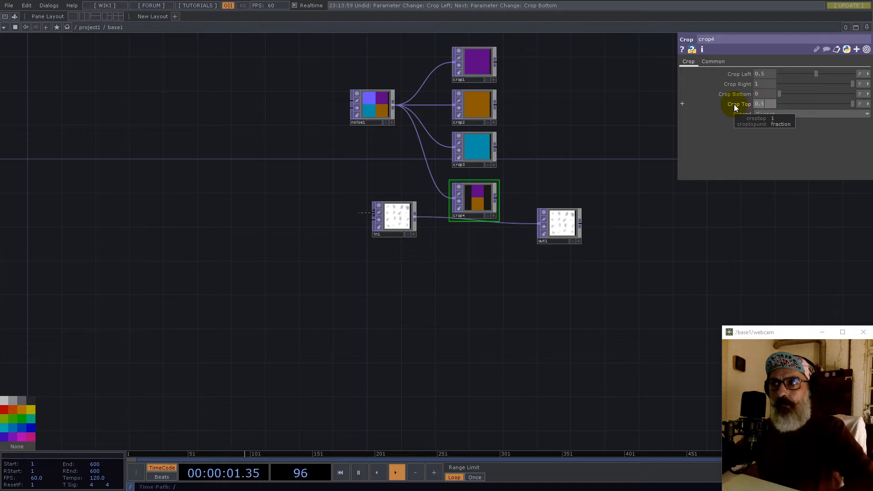
key(Return)
key(ctrl+z)
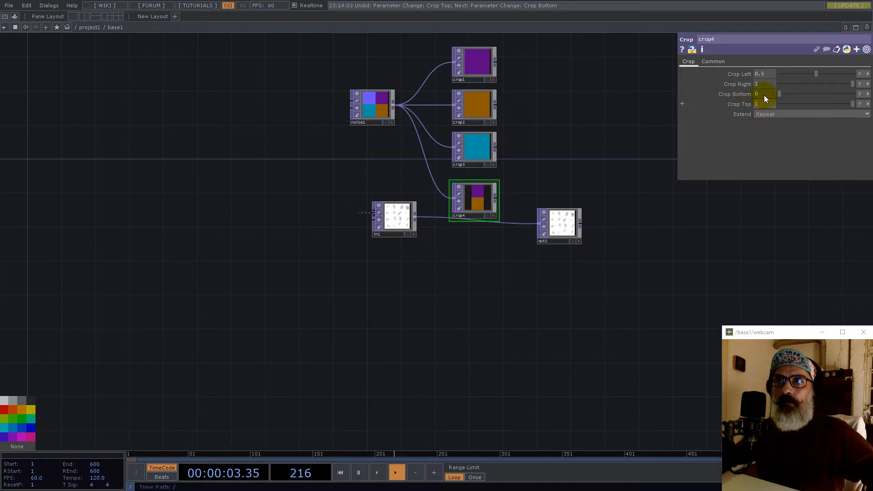
text(0.5)
key(Return)
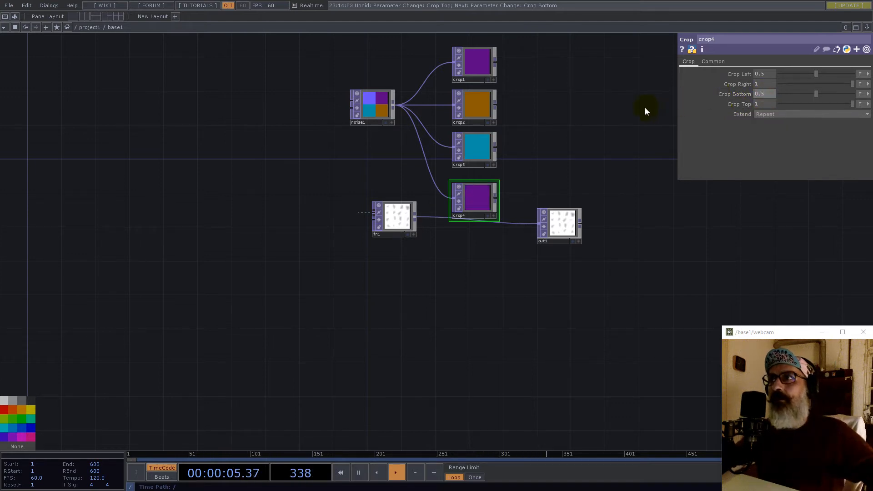
key(ctrl+z)
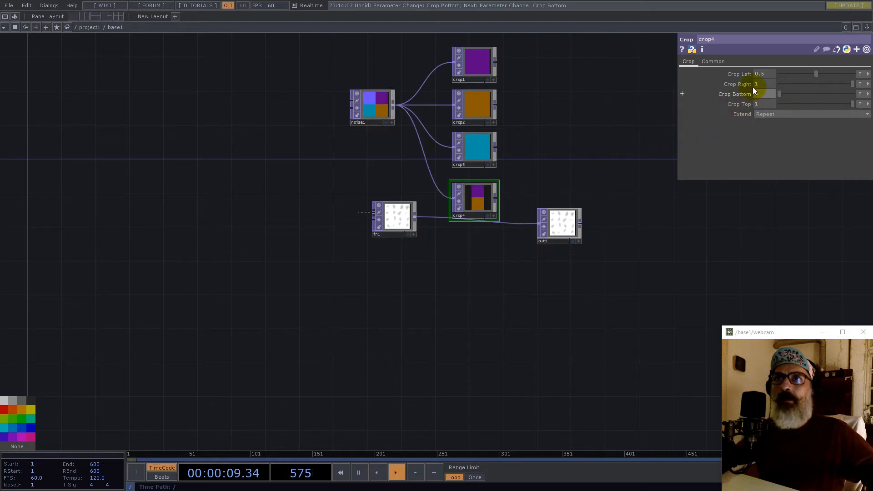
- Set crop4's Crop Left to 0 and Crop Right to 0.5
drag(719, 73, 710, 73)
text(0)
key(Tab)
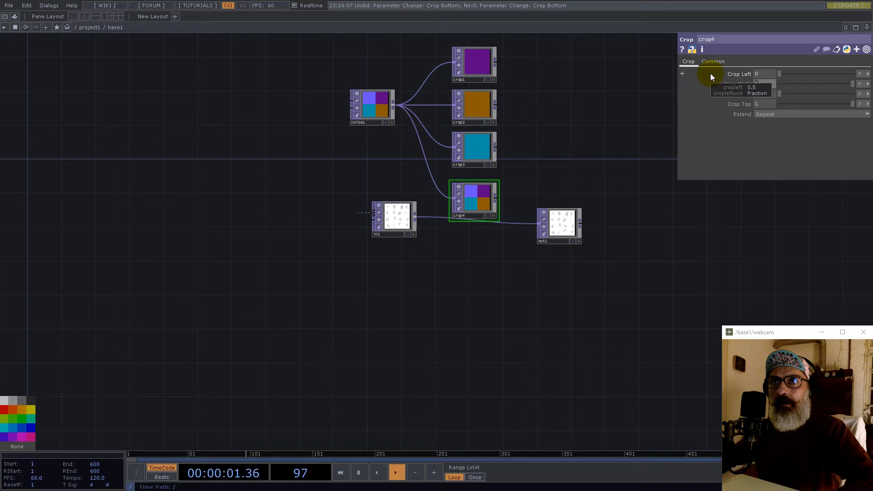
drag(765, 104, 696, 108)
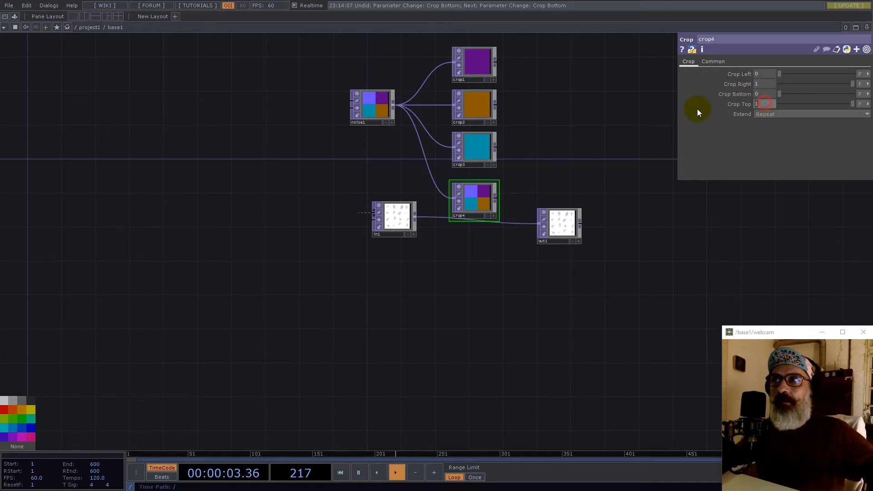
text(0.5)
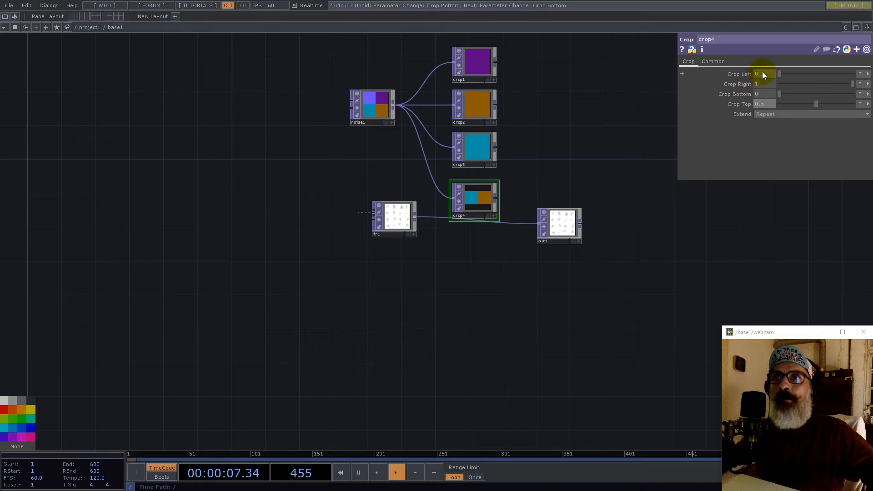
text(0.5)
key(Return)
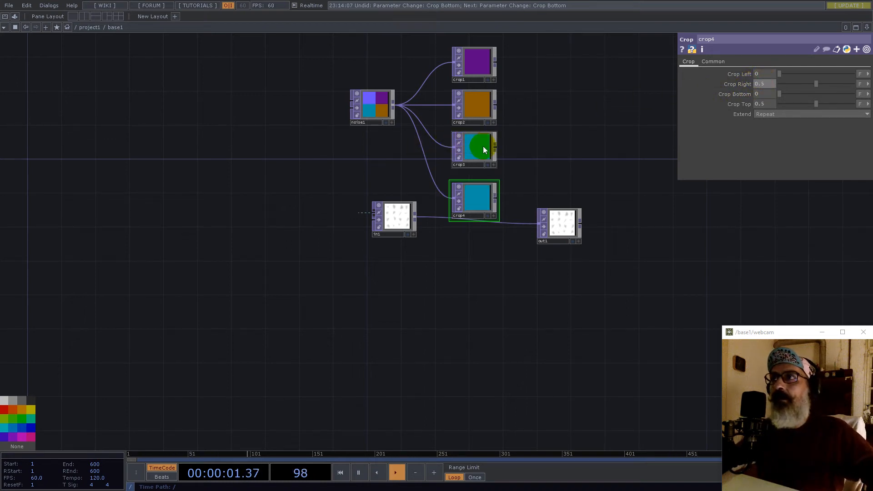
- Settle crop4 on Crop Bottom 0.5 and Crop Right 0.5 to isolate the blue quadrant
click(477, 197)
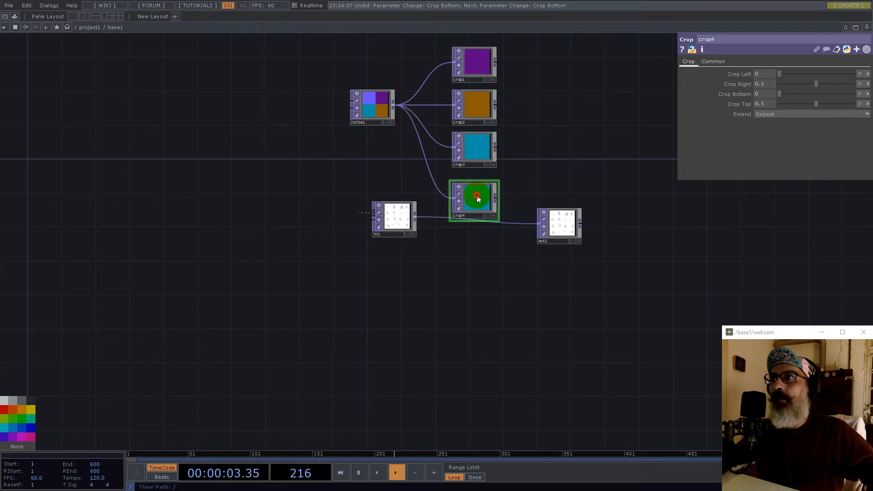
key(ctrl+z)
key(ctrl+z)
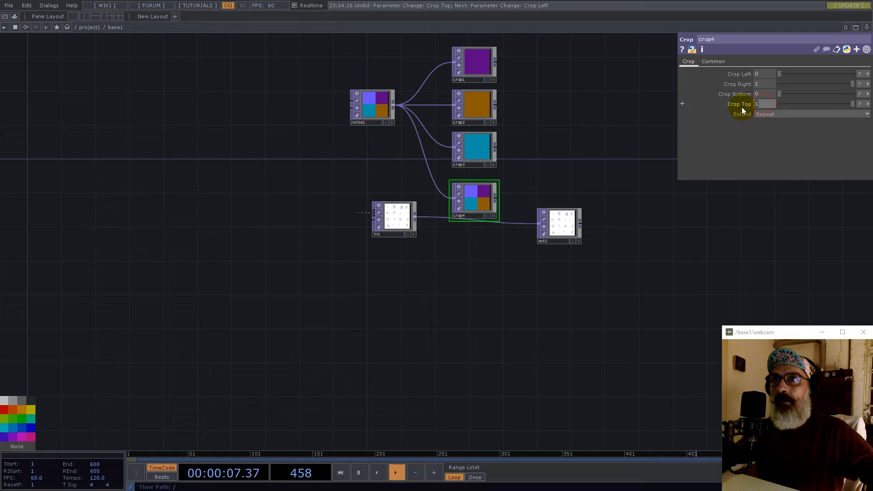
text(0.5)
key(Return)
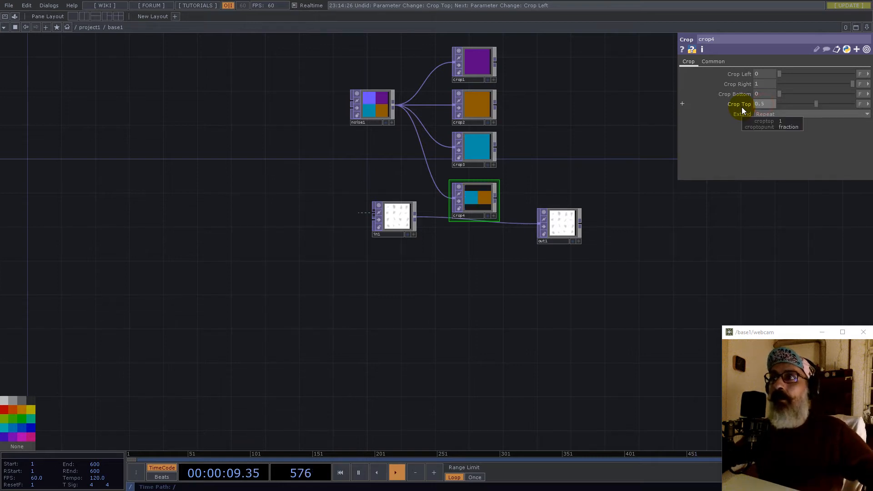
key(ctrl+z)
click(765, 94)
text(0.5)
key(Return)
click(760, 84)
text(0.5)
key(Return)
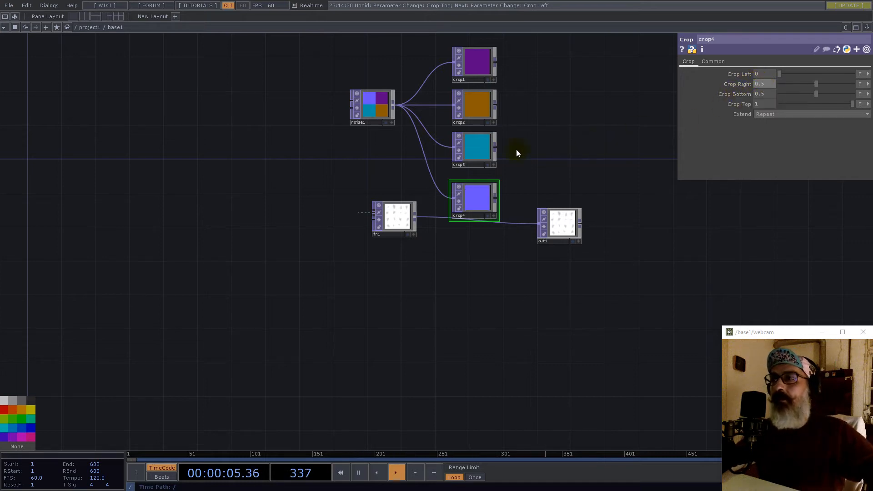
- Move noise1, in1 and out1 lower in the network
drag(379, 96, 370, 122)
right_drag(385, 253, 351, 230)
drag(392, 215, 371, 272)
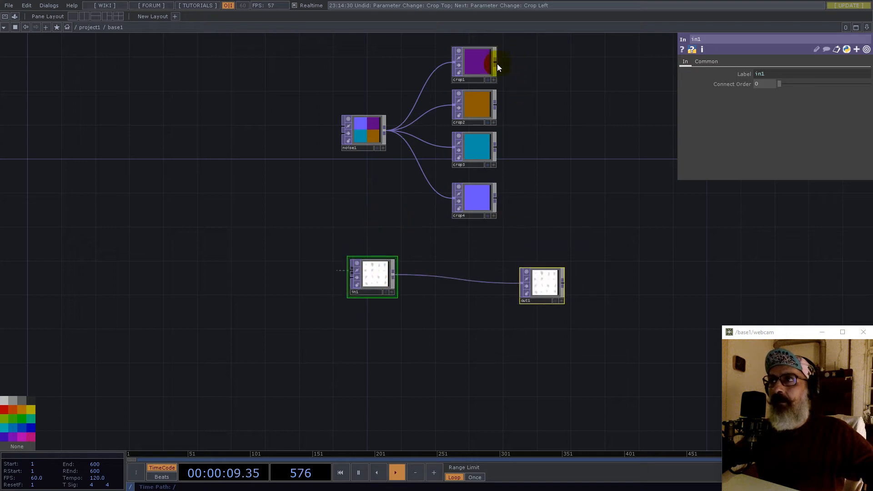
- Add a Composite TOP, comp1, after crop1 and wire crop2, crop3 and crop4 into it
right_click(497, 64)
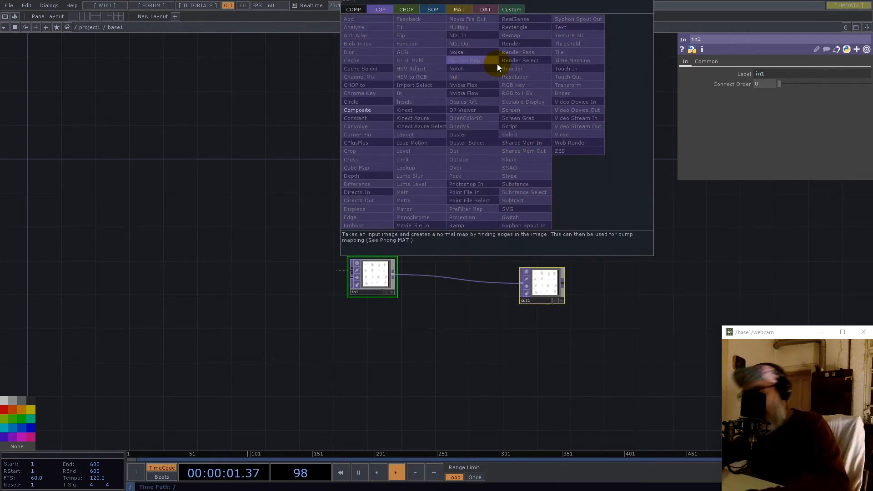
click(357, 110)
click(552, 151)
click(495, 105)
click(556, 180)
click(495, 147)
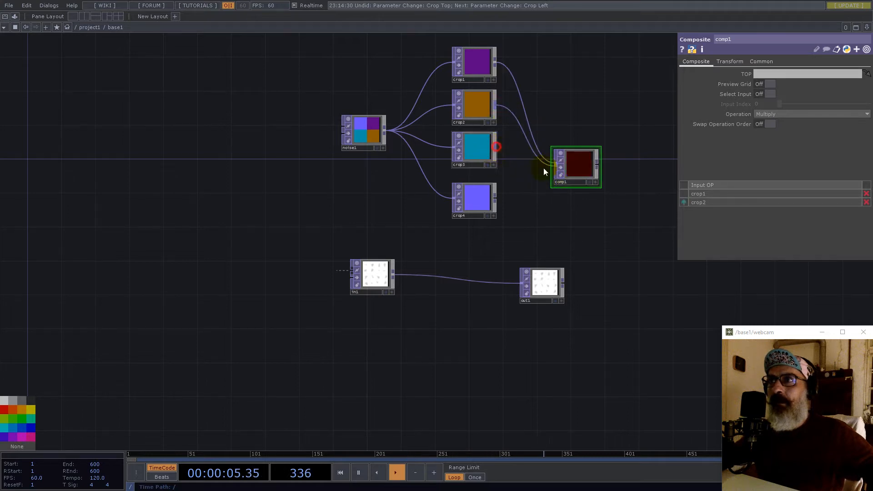
click(556, 166)
click(495, 195)
click(559, 173)
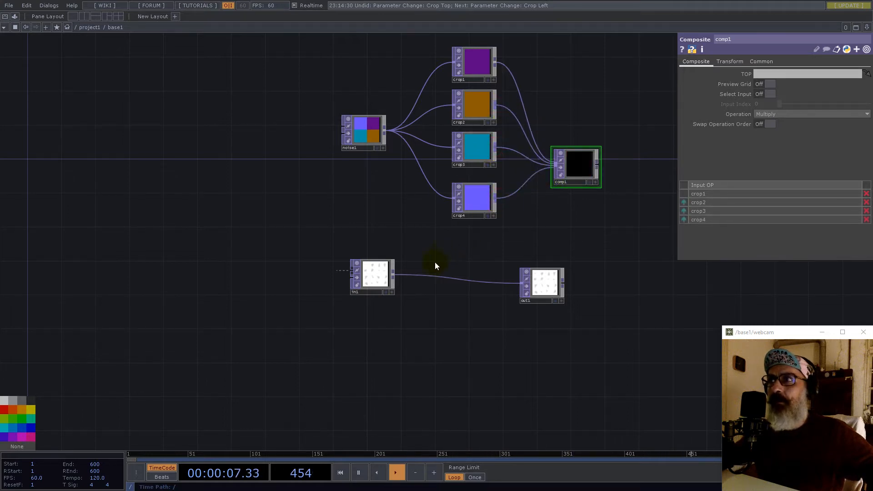
- Feed in1 into all four crops, moving in1 to the left of them
click(394, 274)
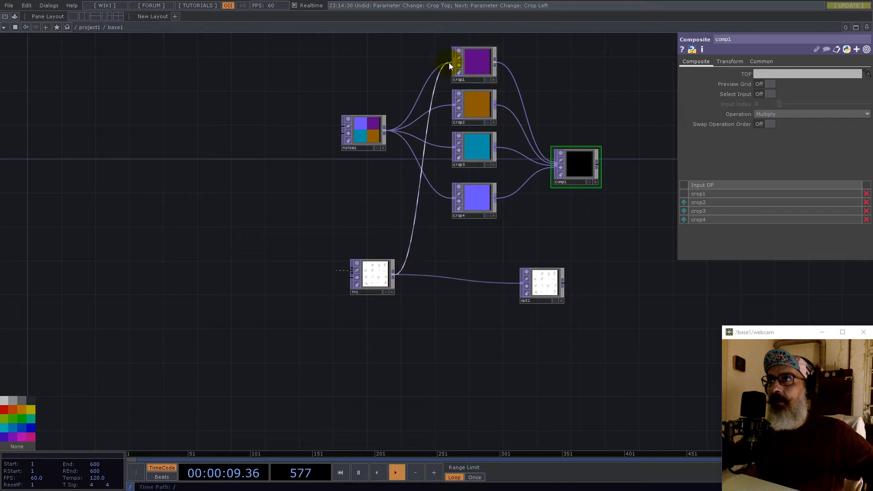
click(449, 64)
click(393, 274)
click(450, 116)
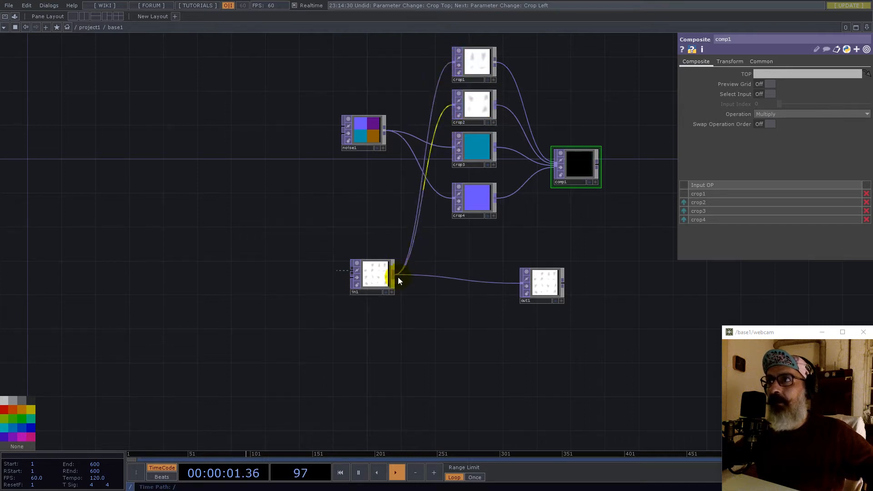
drag(391, 275, 391, 195)
click(391, 196)
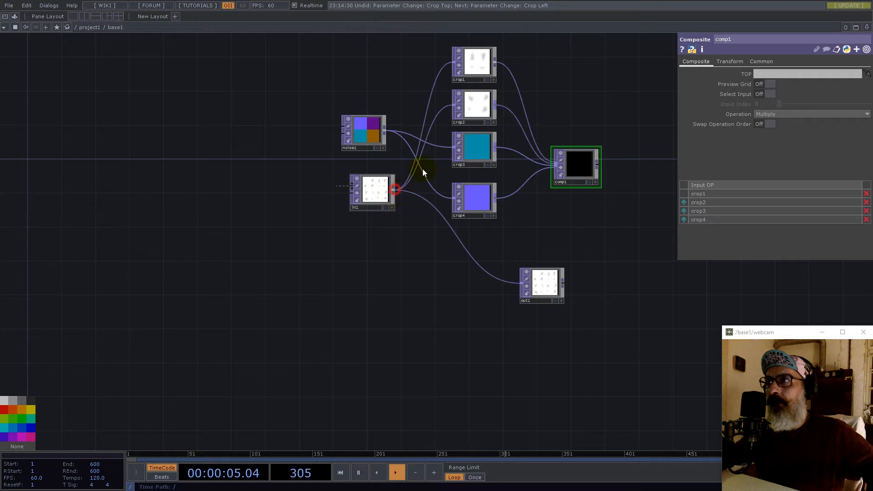
click(444, 151)
click(395, 190)
click(454, 197)
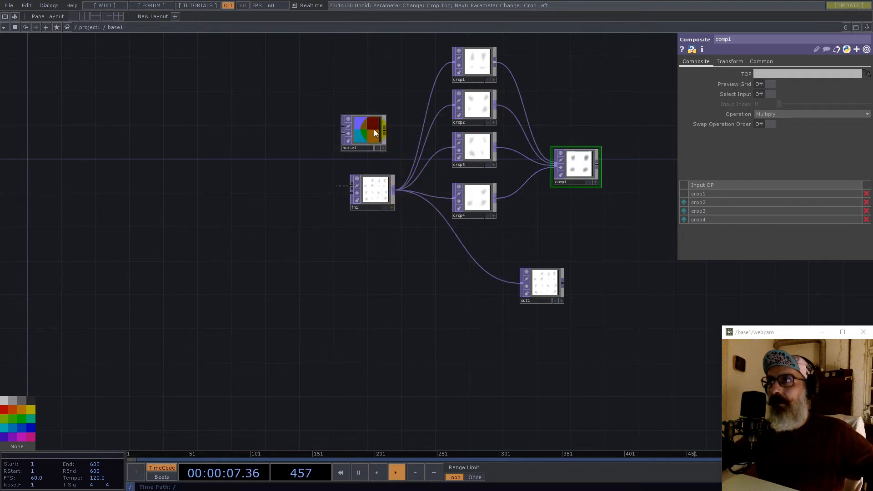
- Move out1 beside comp1 and connect comp1's result into out1
click(350, 132)
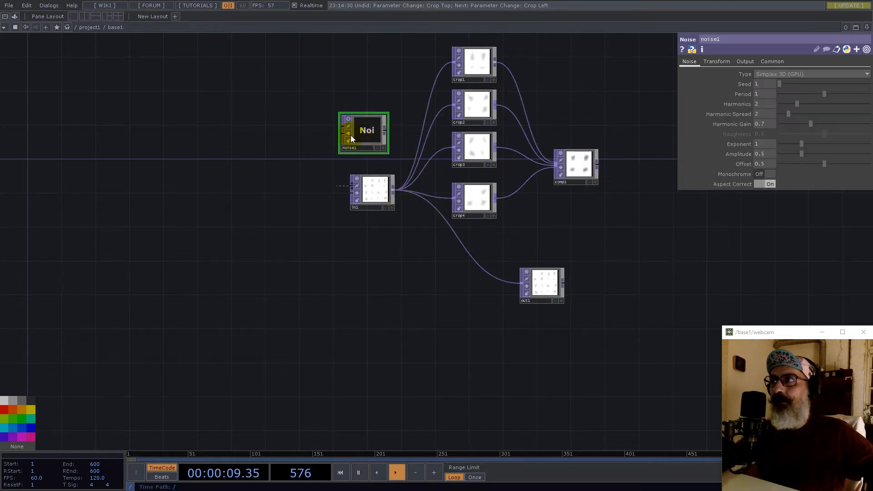
drag(548, 290, 664, 167)
click(598, 167)
- Rearrange out1 and the four crop nodes inside base1
click(629, 199)
drag(532, 41, 437, 231)
drag(478, 145, 476, 197)
- In project1, enable base1's preview, duplicate it as base2, and feed base1 into base2
drag(590, 255, 454, 321)
scroll(454, 314, down, 8)
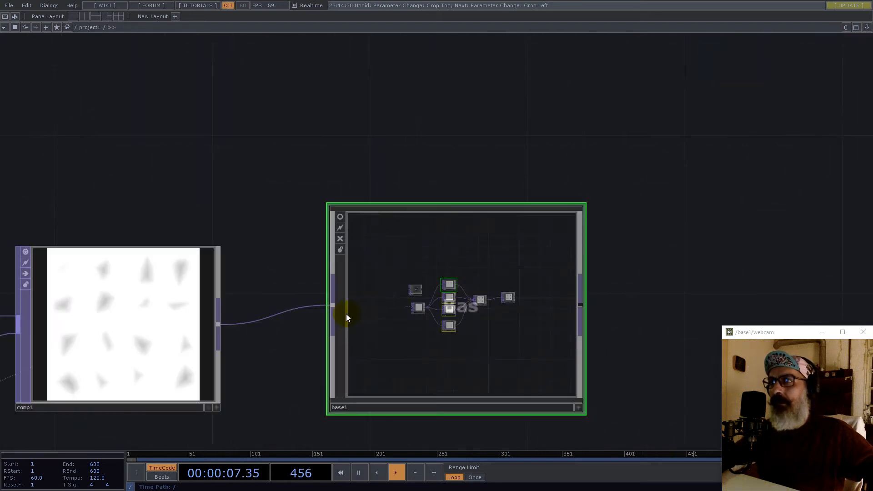
click(339, 217)
scroll(354, 237, down, 5)
click(388, 257)
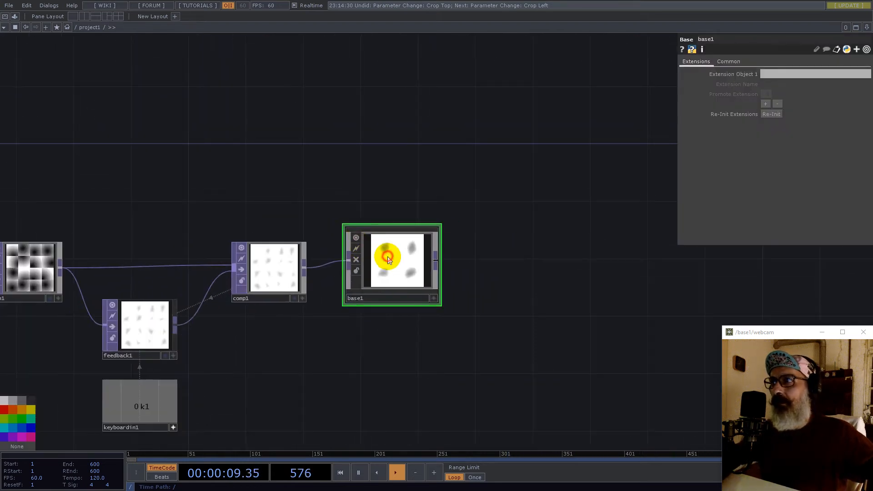
key(ctrl+c)
key(ctrl+v)
drag(384, 346, 532, 272)
drag(436, 261, 511, 262)
- Switch comp1's operation to Minimum inside both base1 and base2
key(i)
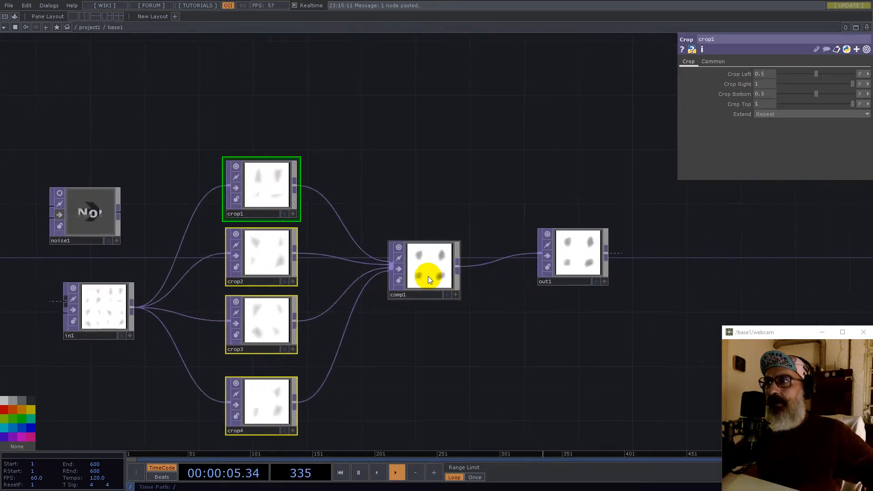
click(428, 277)
click(774, 114)
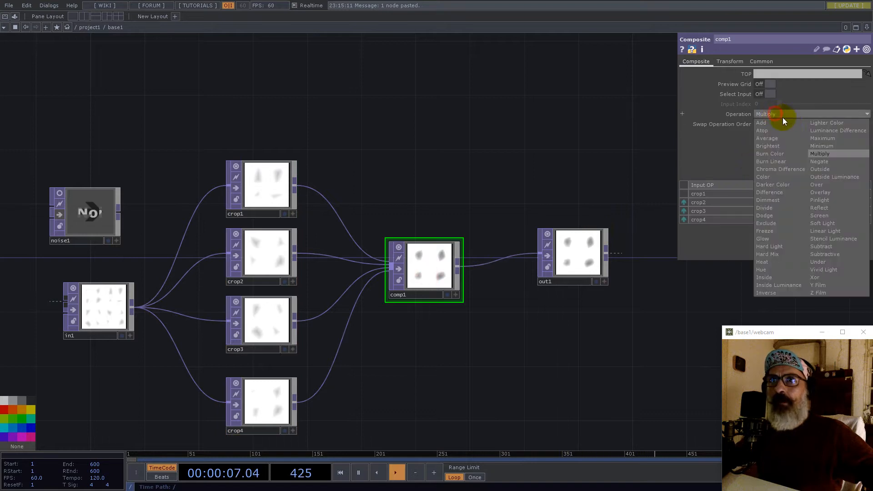
click(825, 145)
key(u)
click(636, 250)
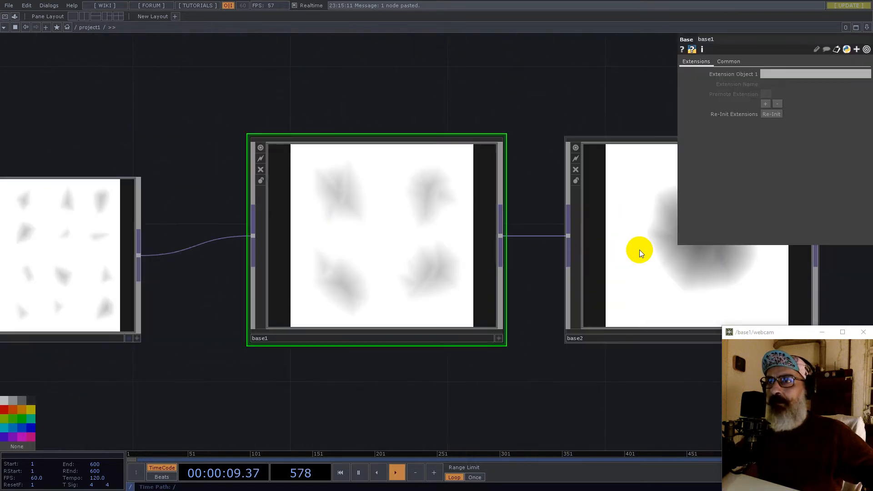
key(i)
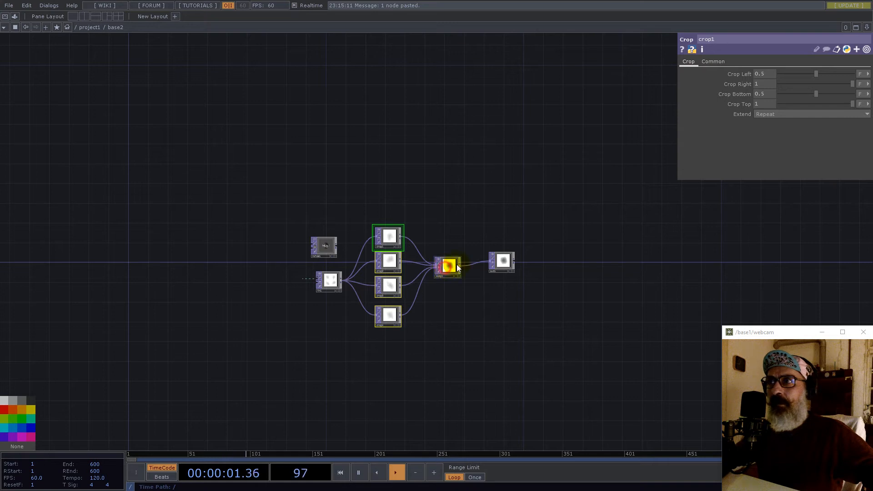
click(446, 271)
click(823, 114)
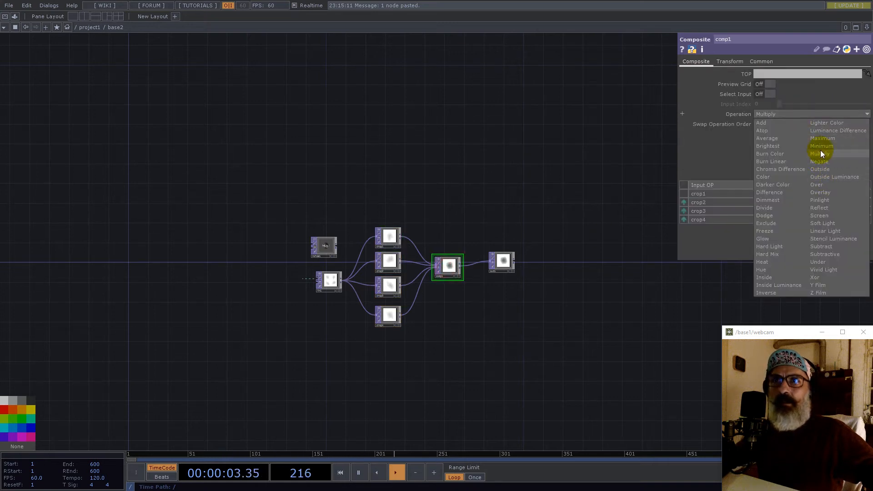
click(820, 146)
key(u)
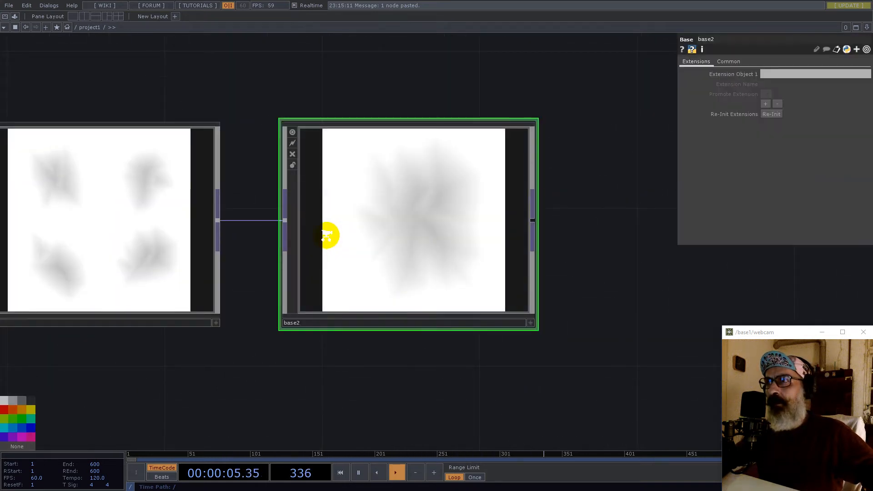
- Open the component Palette
scroll(327, 235, down, 5)
scroll(354, 233, up, 8)
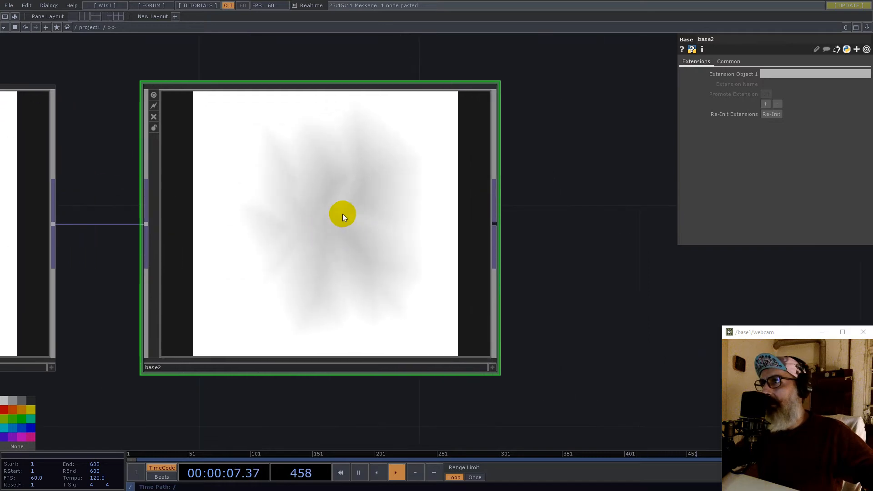
scroll(335, 223, down, 8)
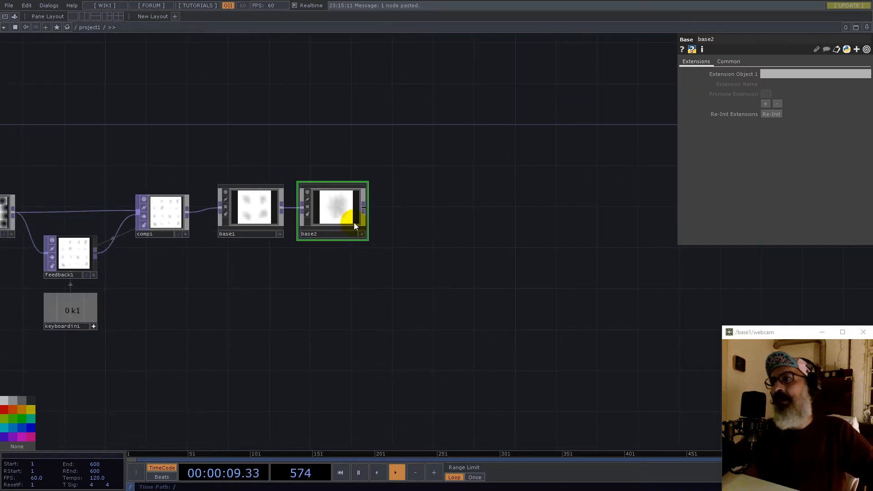
scroll(346, 215, up, 4)
click(15, 16)
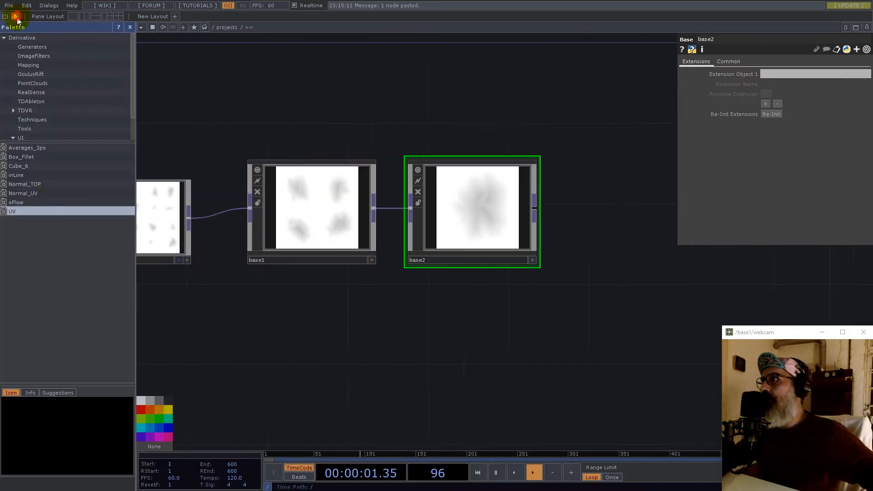
- Drop a Normal_TOP component from the Palette and wire base2's output into it
click(25, 185)
drag(616, 226, 616, 225)
drag(587, 307, 500, 329)
click(130, 27)
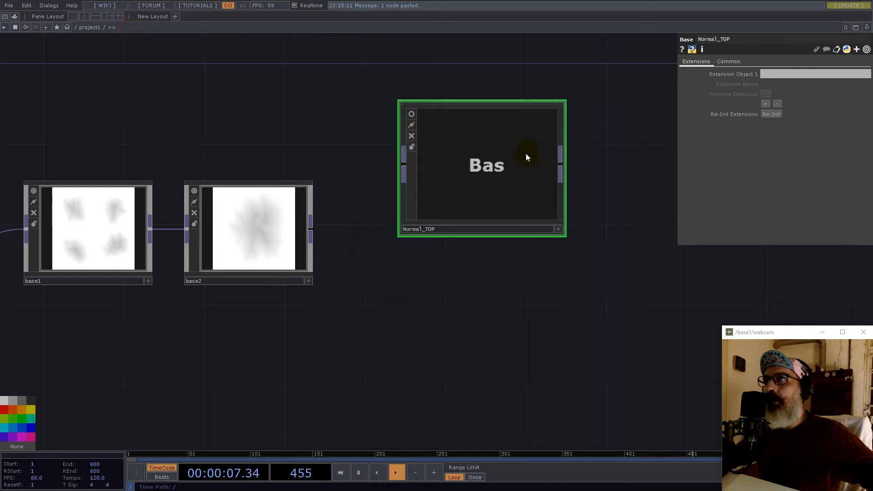
drag(499, 163, 486, 192)
- Turn on Normal_TOP's viewer and position it to the right of base2
drag(310, 228, 384, 200)
drag(446, 192, 416, 243)
click(375, 205)
drag(455, 279, 477, 259)
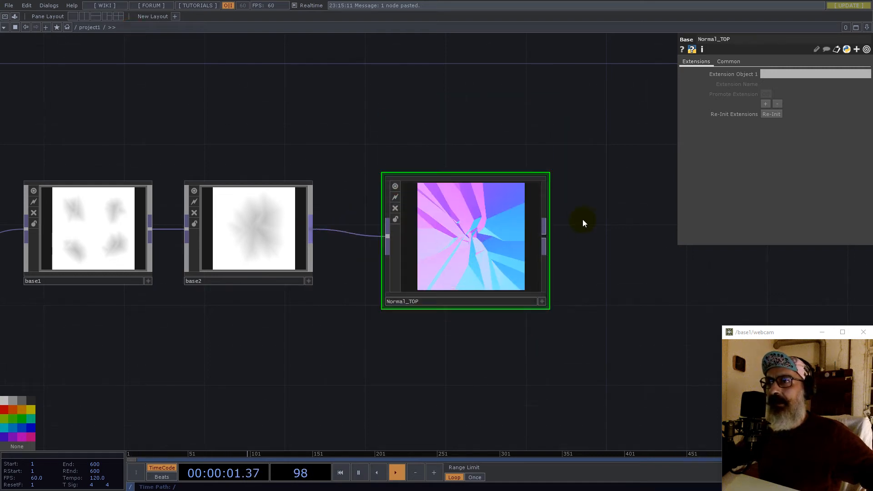
scroll(469, 261, up, 5)
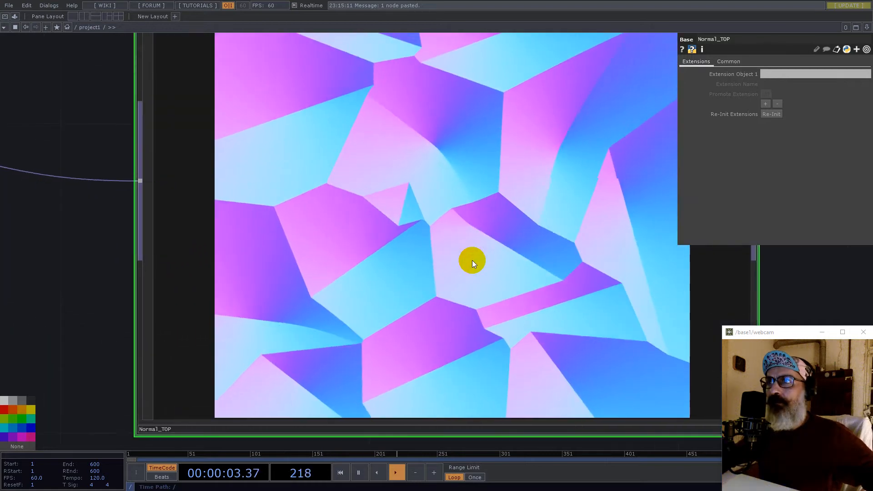
scroll(503, 227, down, 5)
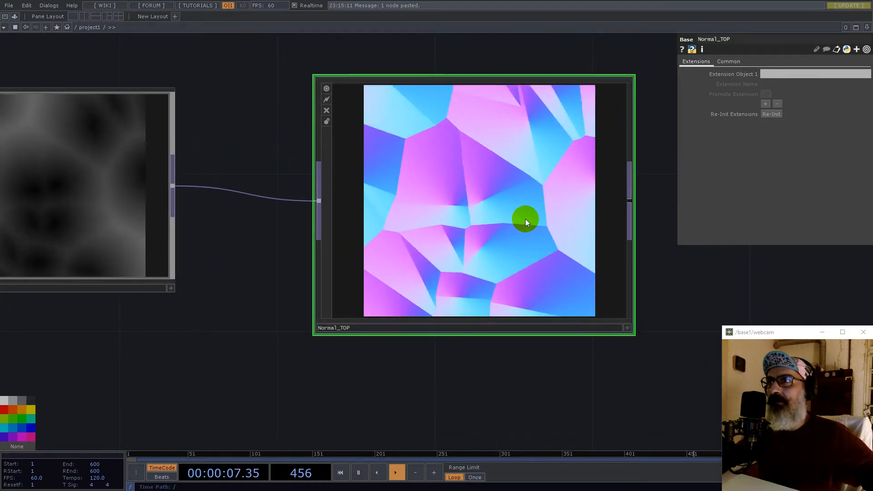
scroll(525, 219, down, 3)
scroll(370, 210, up, 6)
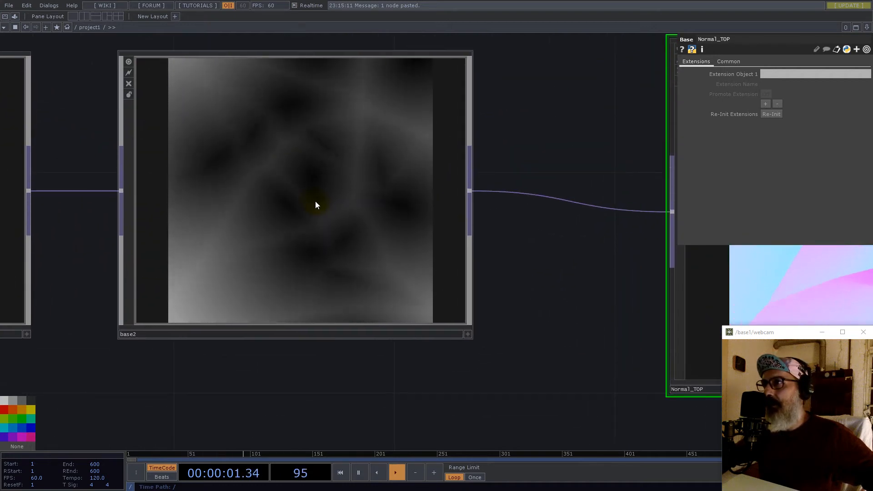
scroll(317, 204, down, 6)
drag(432, 203, 570, 209)
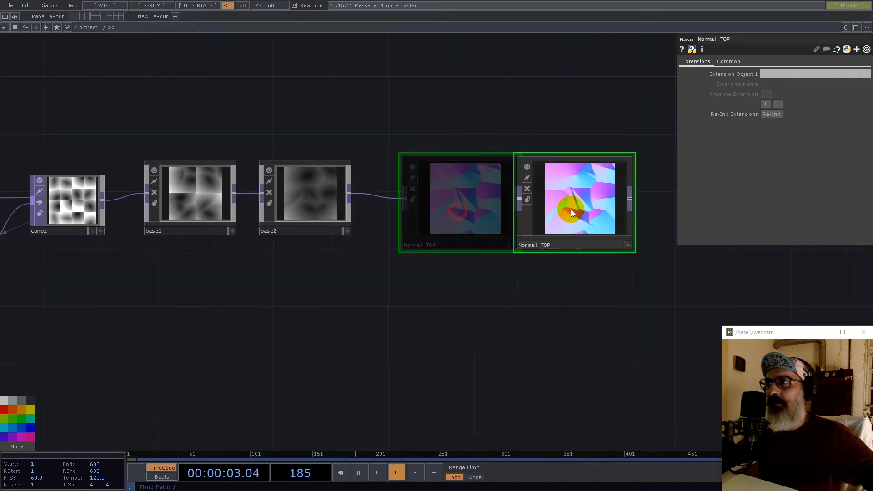
- Insert a Math TOP, math2, on the wire between base2 and Normal_TOP
right_click(394, 195)
click(405, 188)
text(mat)
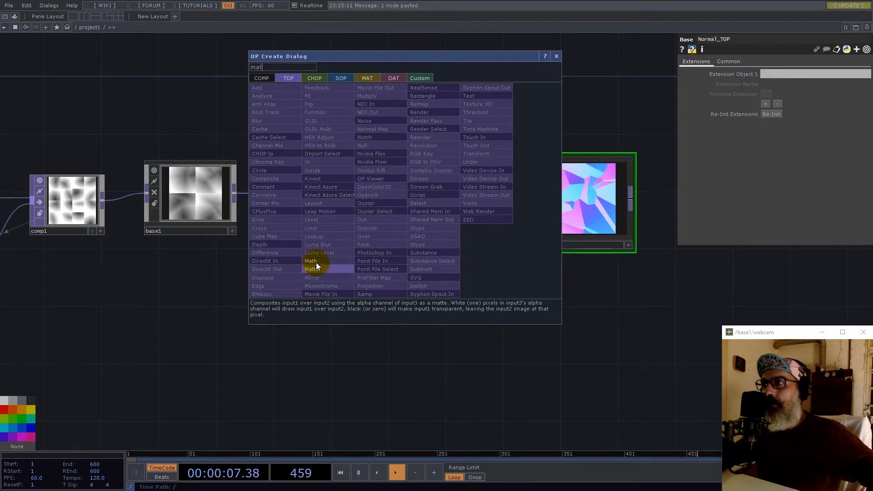
click(313, 262)
click(427, 182)
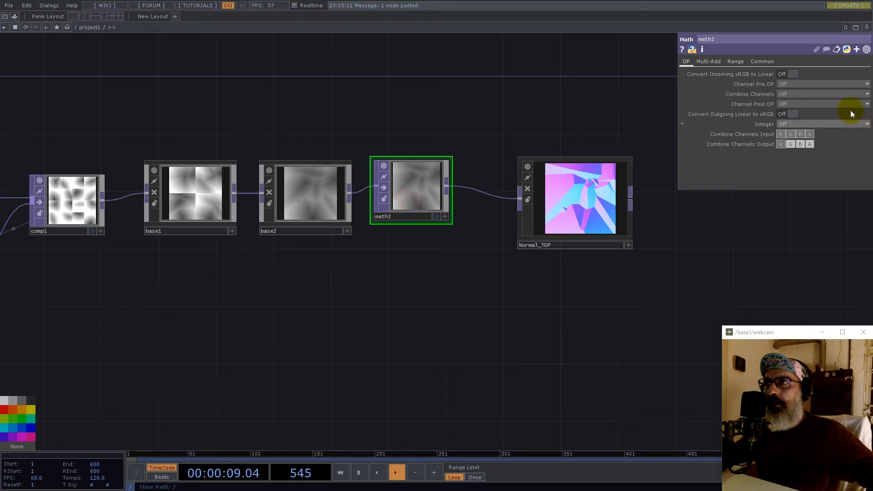
- Set math2's To Range to 1 and 0, then move Normal_TOP closer to it
click(744, 61)
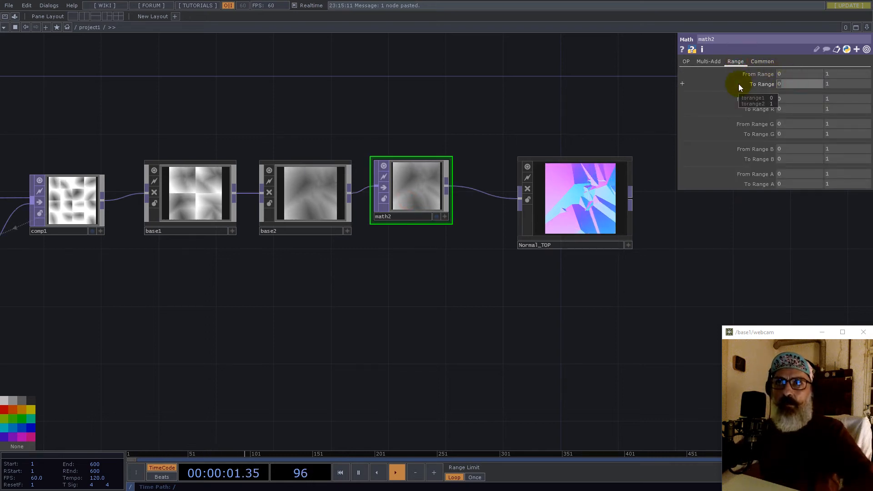
text(1)
key(Tab)
text(0)
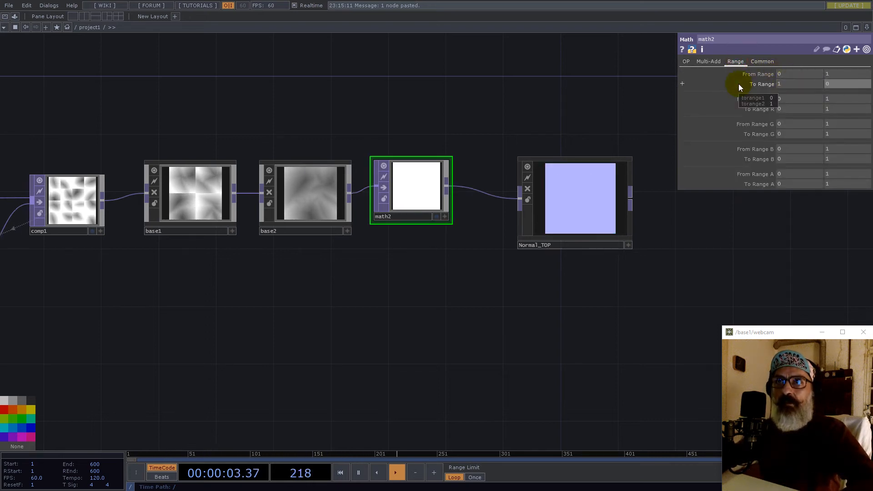
key(Return)
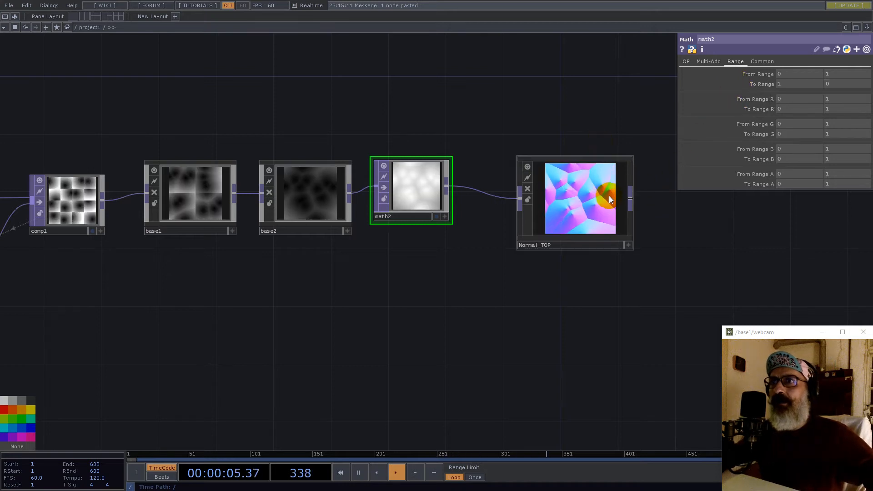
scroll(608, 194, up, 10)
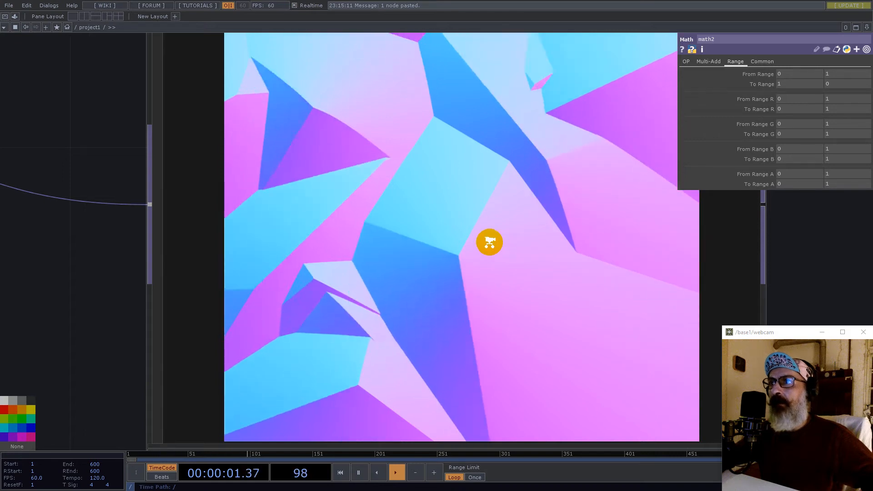
scroll(490, 245, down, 10)
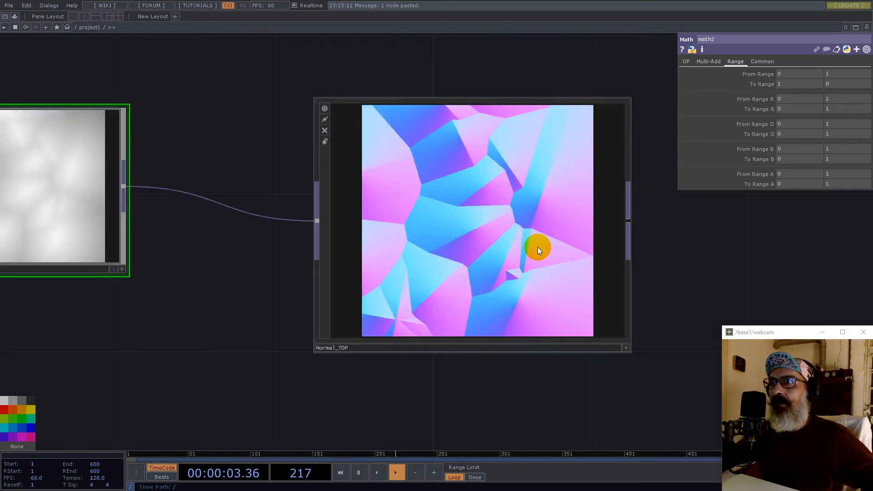
scroll(538, 250, down, 5)
drag(624, 249, 586, 253)
drag(493, 248, 472, 238)
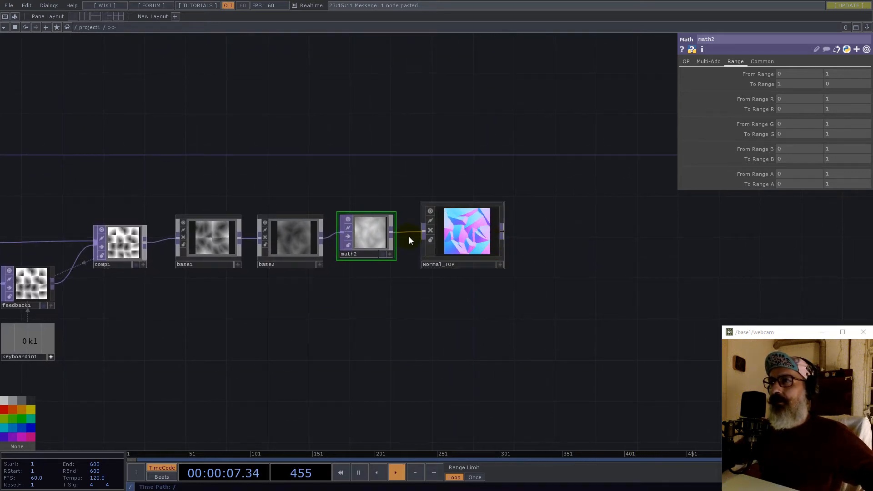
scroll(505, 216, up, 5)
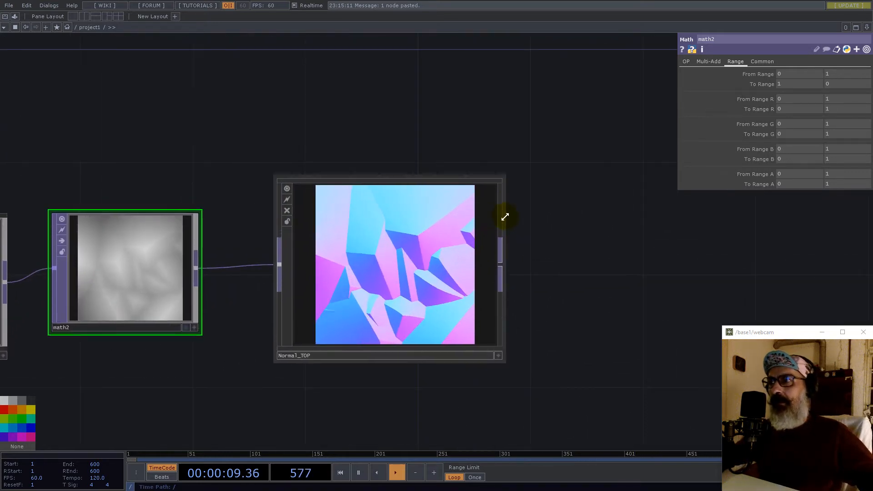
mouse_move(508, 219)
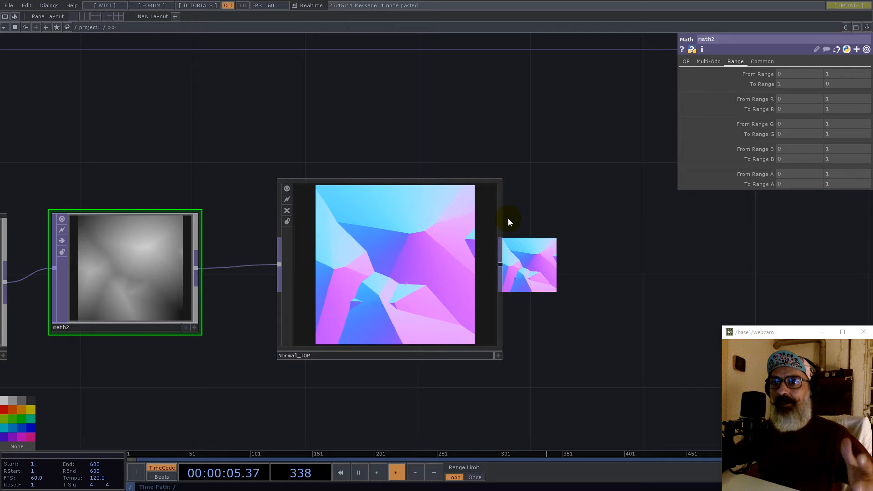
- Add a Monochrome TOP, mono1, fed by Normal_TOP and place it to the right
right_click(500, 271)
text(m)
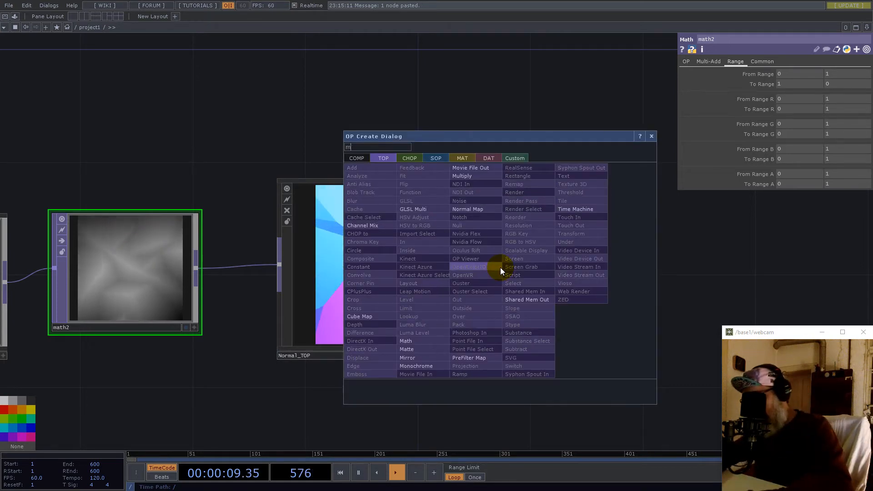
click(431, 366)
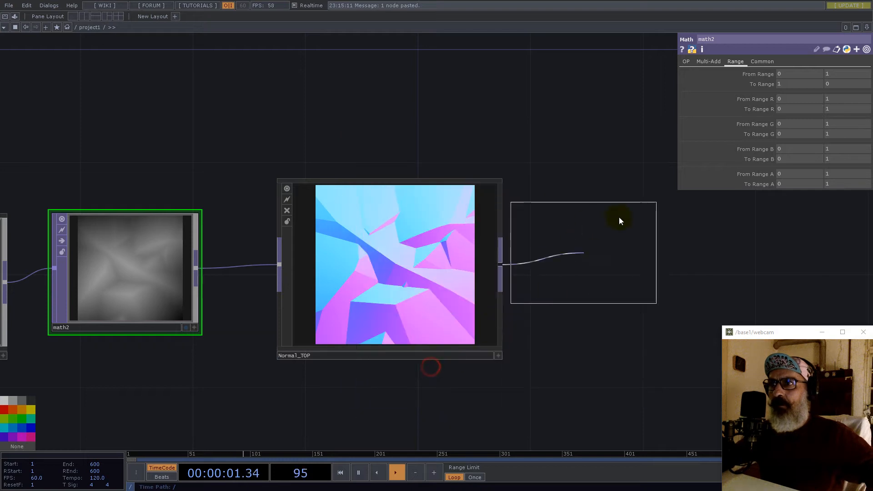
click(640, 204)
drag(645, 318, 448, 340)
drag(430, 222, 488, 259)
scroll(437, 268, down, 5)
scroll(436, 269, up, 4)
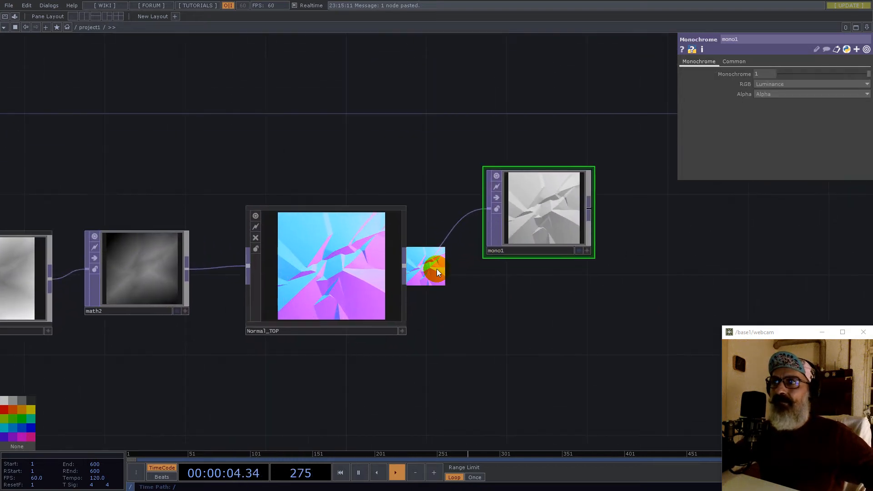
right_click(405, 268)
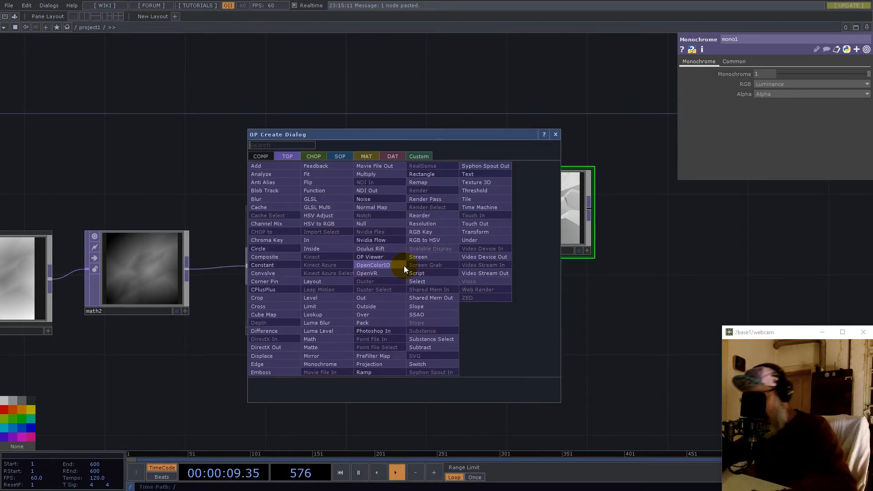
click(326, 340)
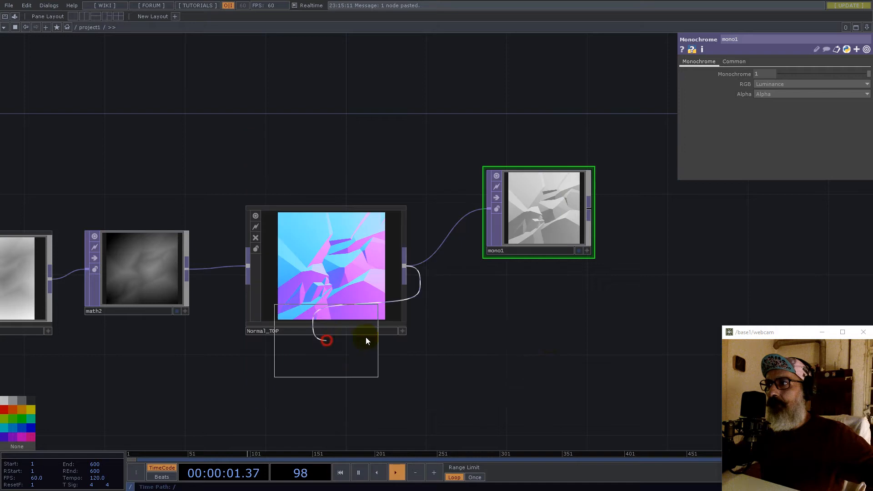
- Add a trial math3 off Normal_TOP with Combine Channels set to Length, then delete it
click(532, 334)
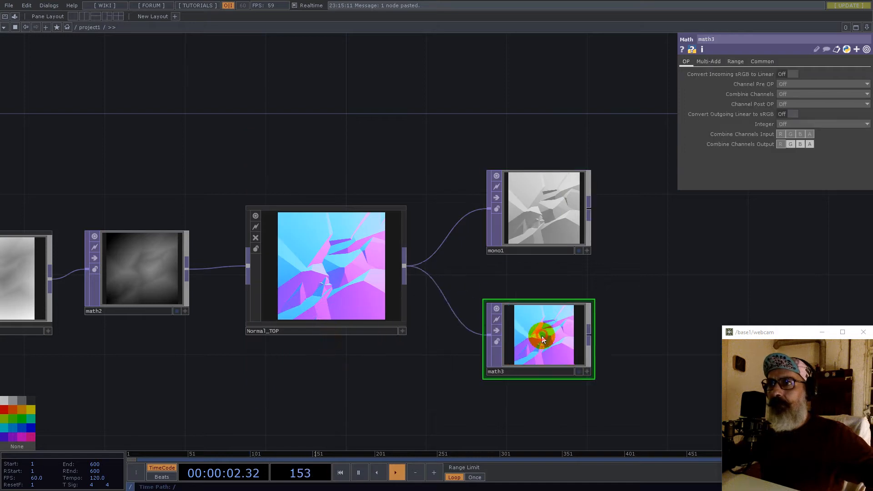
click(801, 97)
click(795, 163)
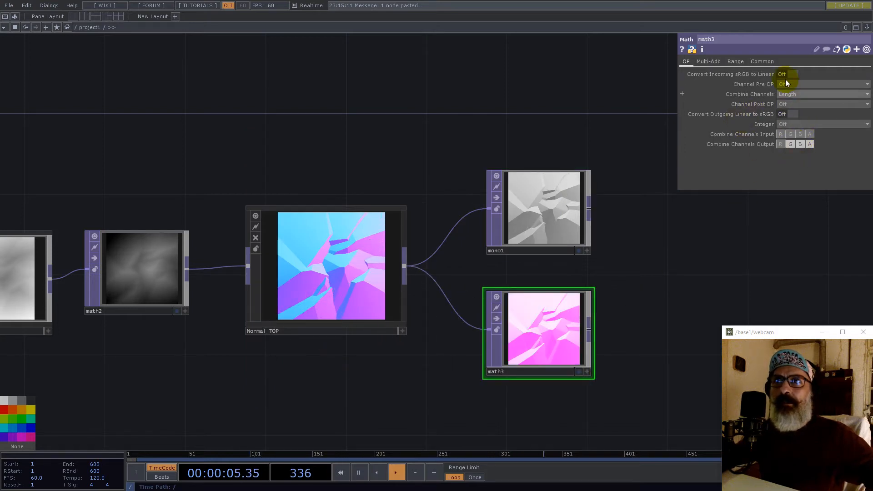
click(763, 62)
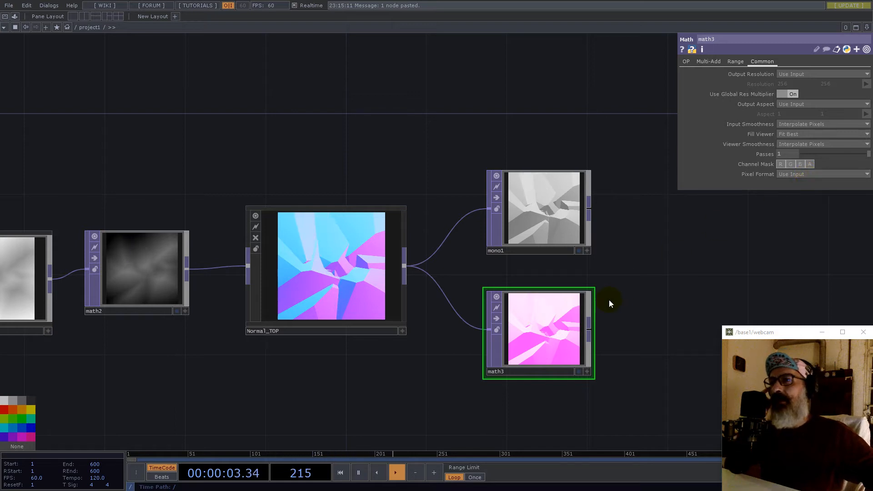
click(514, 350)
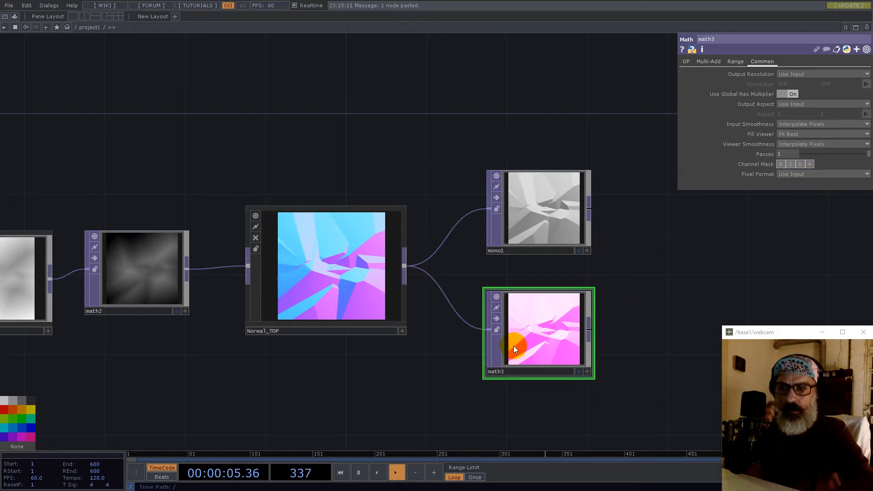
key(Delete)
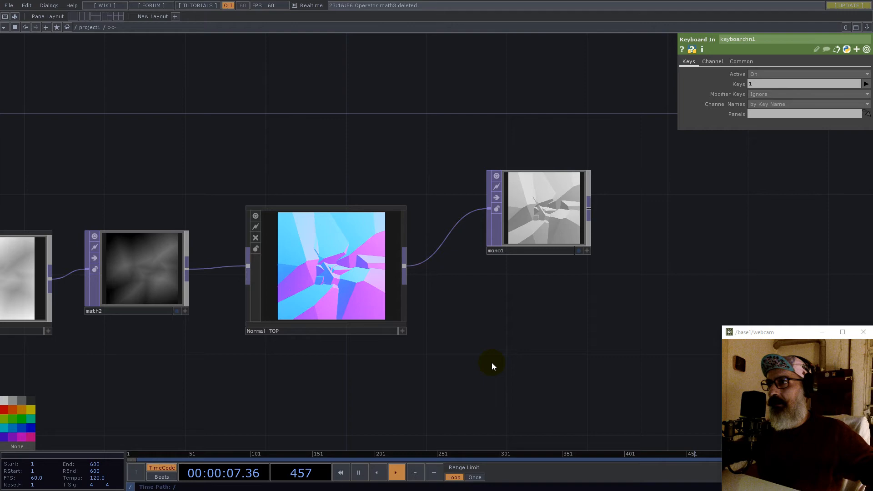
scroll(557, 263, down, 5)
double_click(544, 327)
- Add a Noise TOP, noise2, and wire Normal_TOP's output into it
text(noise)
click(520, 257)
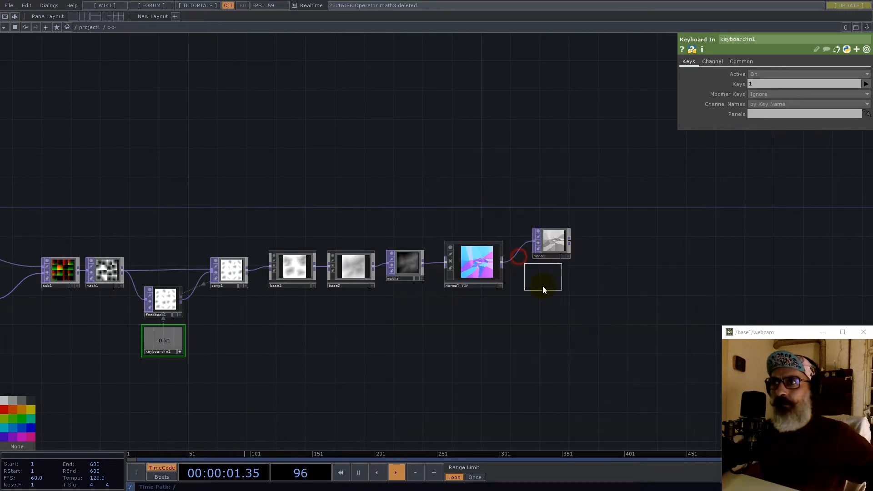
click(542, 286)
scroll(552, 284, up, 5)
click(364, 207)
click(463, 336)
click(541, 320)
- Link noise2's Resolution to constant1's res channel as a CHOP reference, giving 1024 by 1024
scroll(586, 313, down, 6)
scroll(571, 241, down, 4)
scroll(103, 204, up, 4)
drag(145, 215, 746, 83)
click(750, 81)
drag(566, 216, 259, 191)
scroll(241, 189, down, 4)
scroll(493, 231, up, 6)
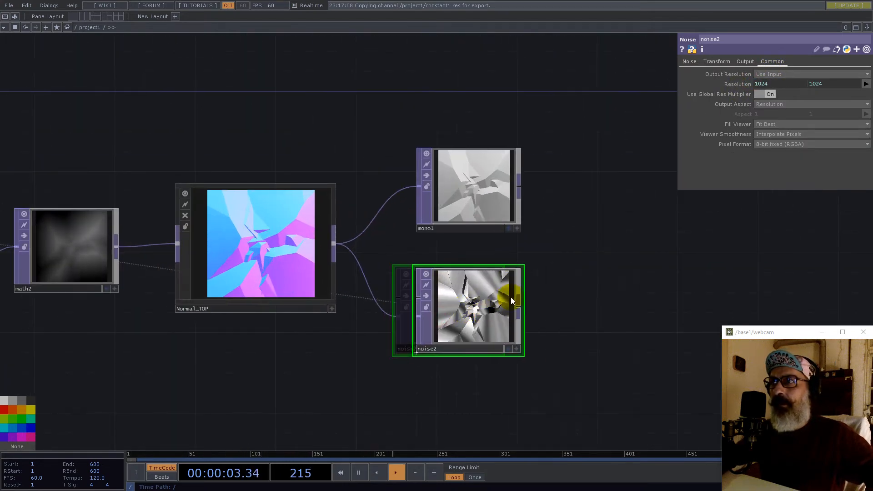
scroll(479, 320, up, 5)
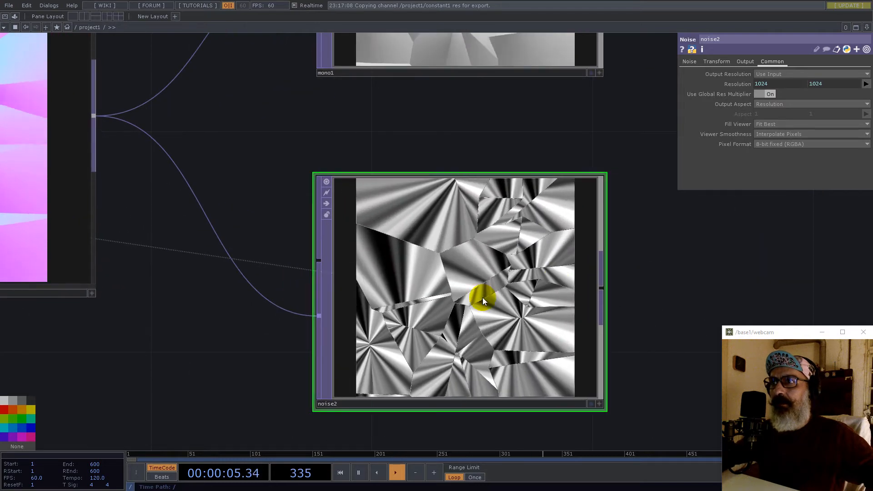
scroll(473, 290, down, 6)
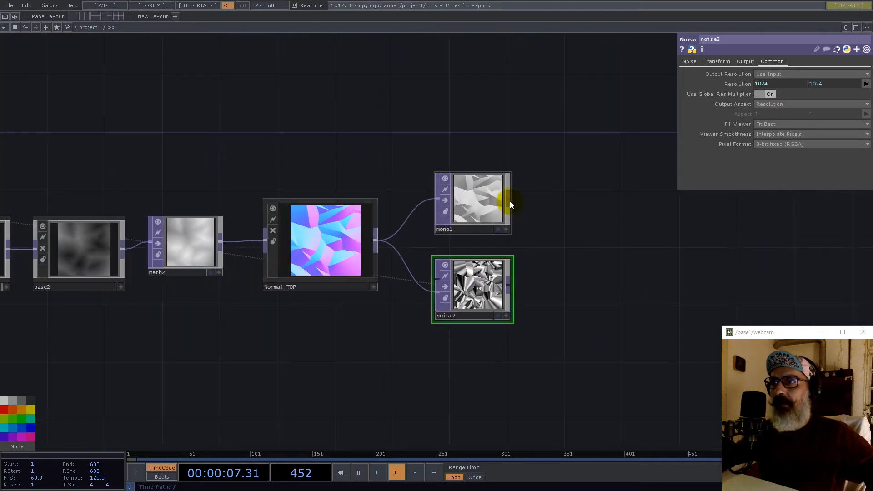
- Add a Composite TOP, comp2, right of mono1 with noise2 as its second input
key(Tab)
text(c)
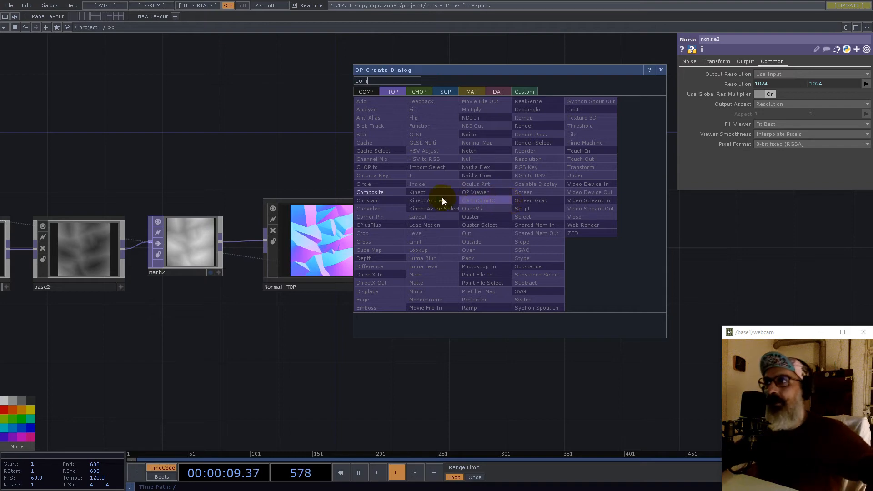
click(387, 190)
click(605, 245)
click(513, 282)
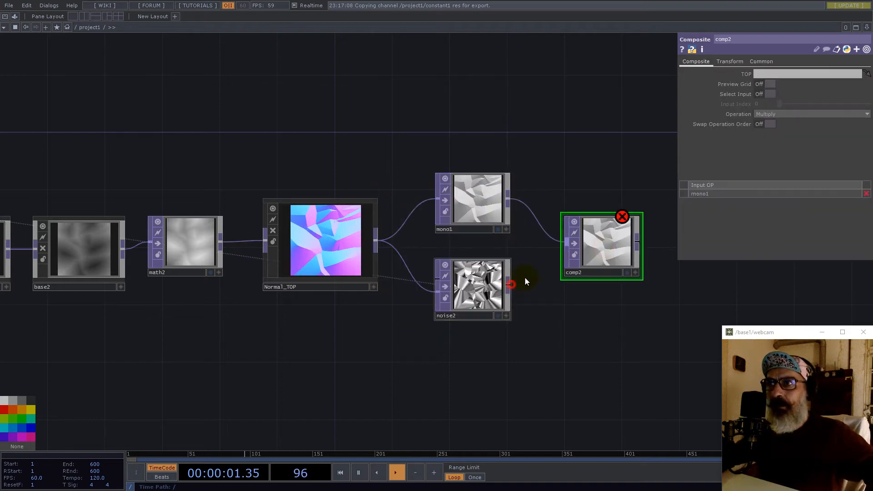
click(574, 255)
- Shift Normal_TOP slightly to the right and select noise2
scroll(621, 248, up, 5)
scroll(621, 248, down, 10)
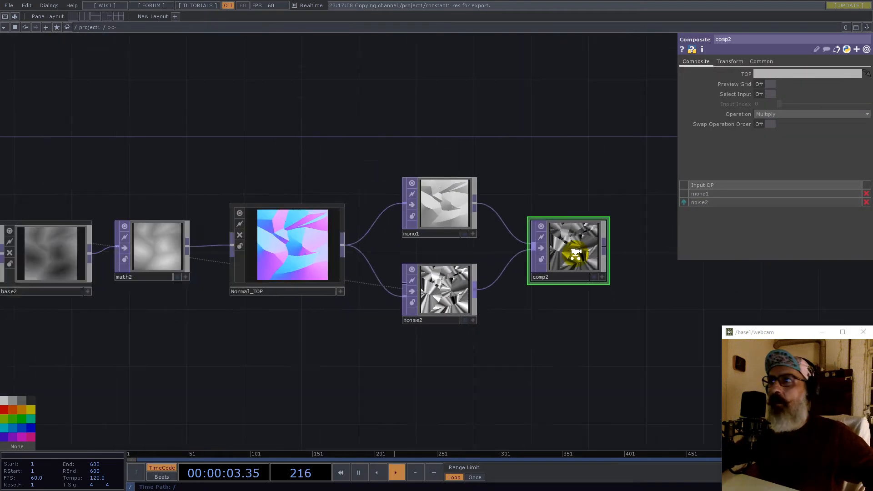
scroll(527, 223, up, 2)
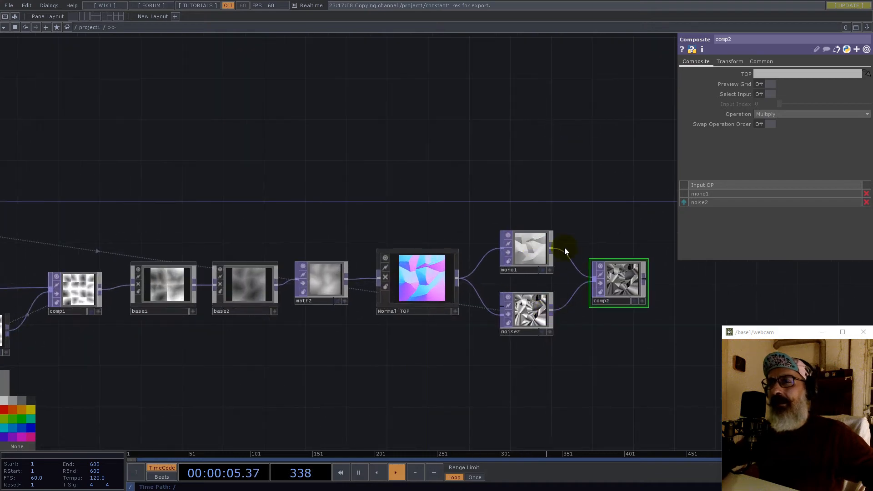
drag(435, 284, 498, 278)
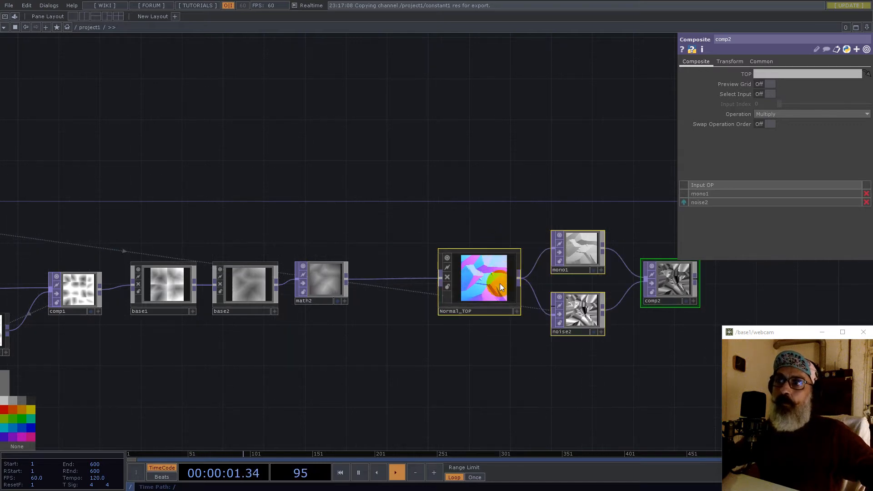
click(586, 317)
- Duplicate noise2 as noise3 above mono1 and set its pixel format to 32-bit float (RGB)
key(ctrl+c)
key(ctrl+v)
drag(584, 359, 585, 160)
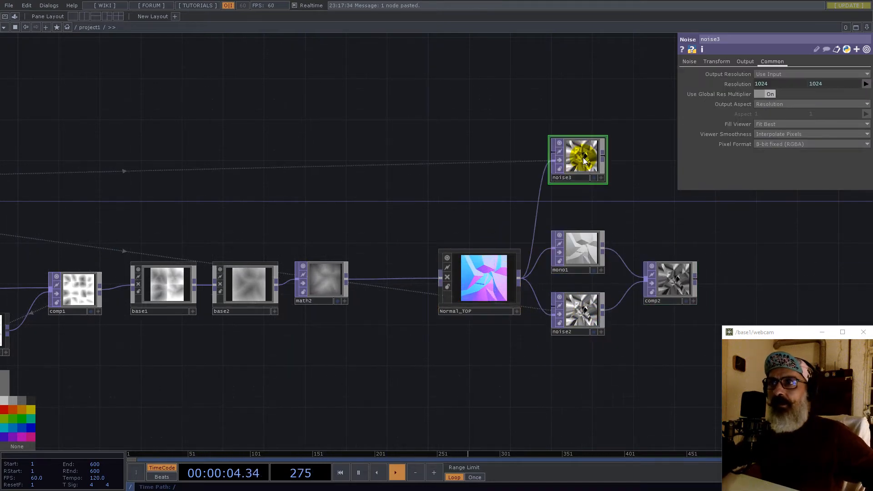
click(773, 144)
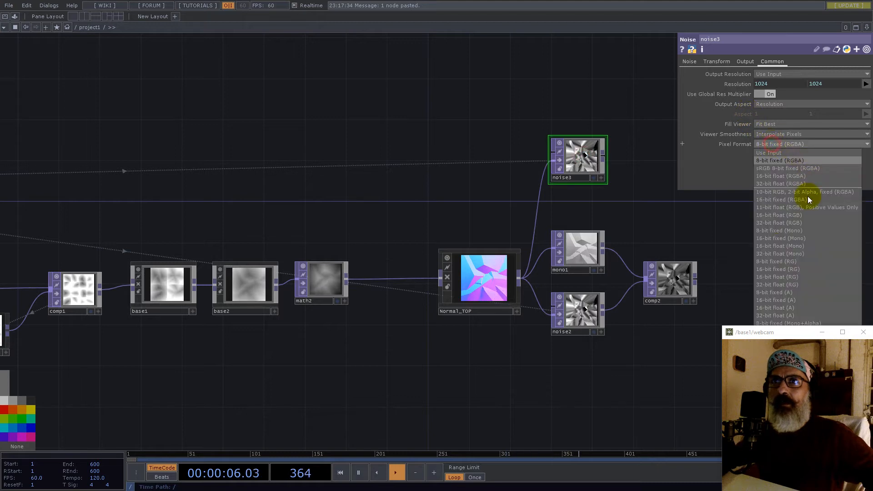
click(795, 223)
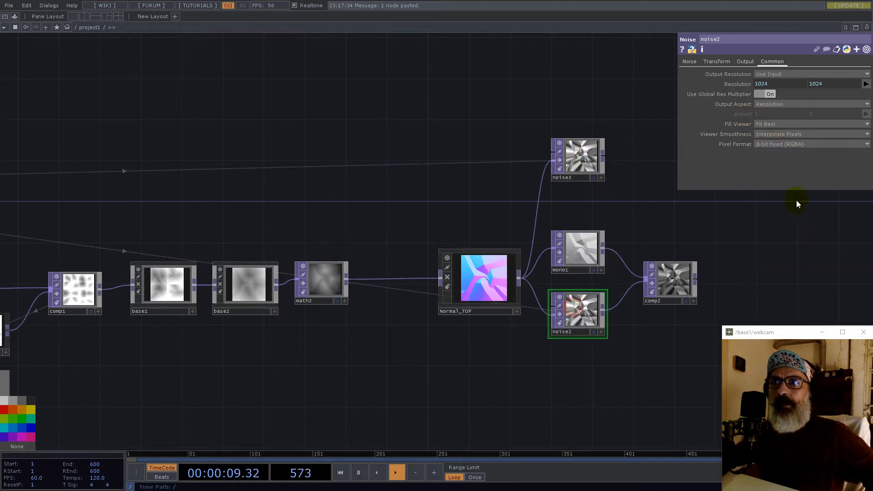
- Set noise2's pixel format to 32-bit float (Mono)
click(776, 144)
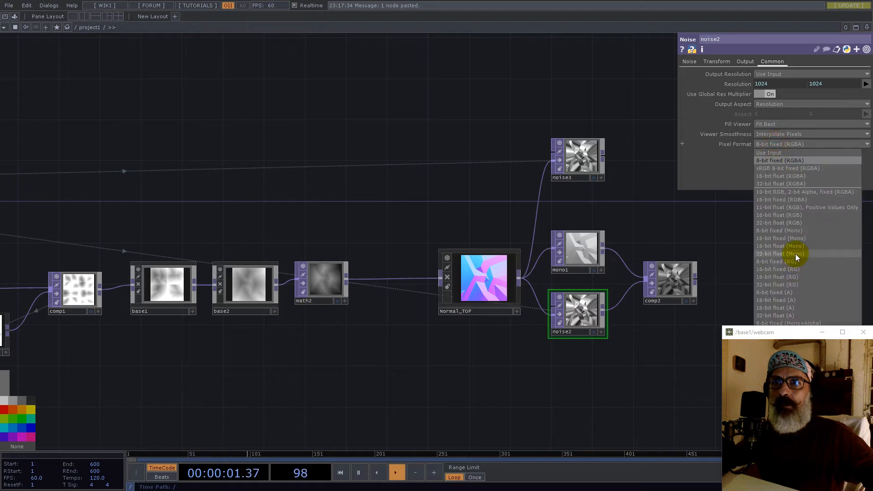
click(795, 253)
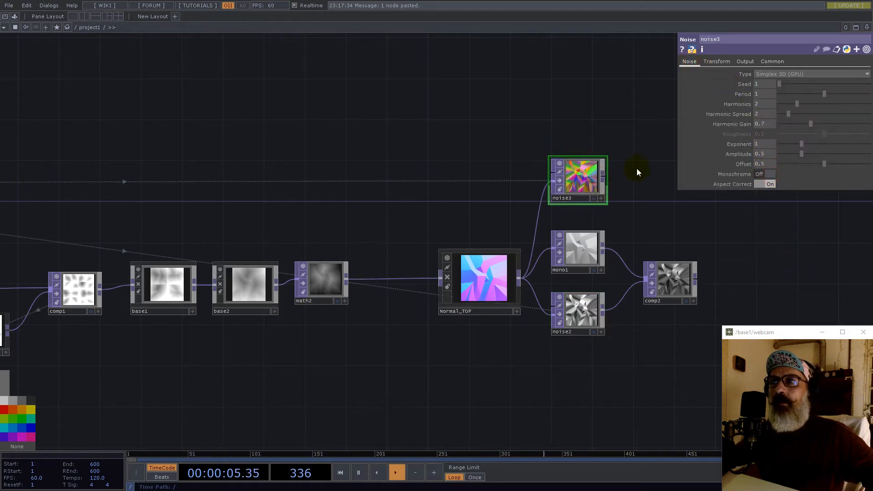
drag(639, 167, 507, 180)
scroll(430, 193, up, 6)
scroll(514, 205, down, 3)
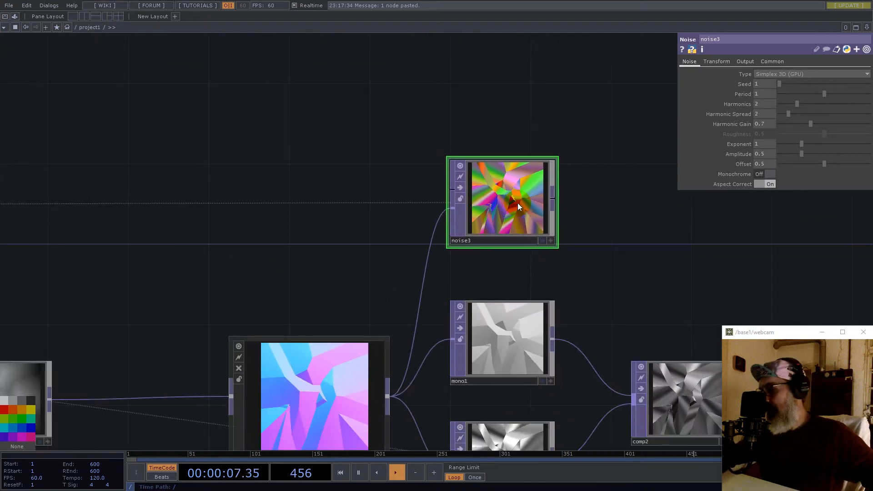
scroll(513, 205, up, 5)
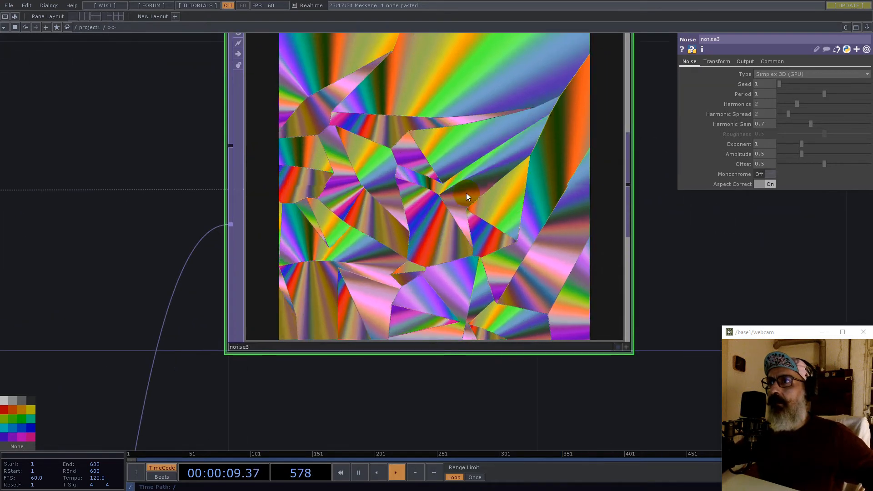
scroll(476, 193, down, 7)
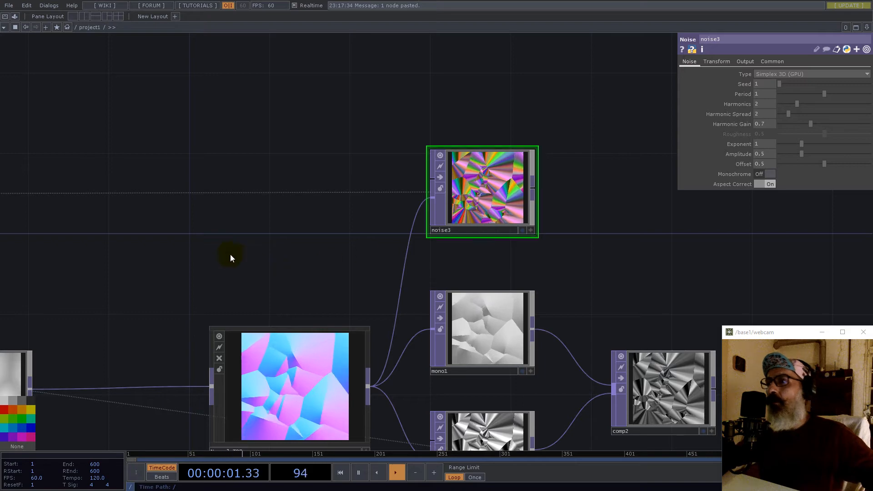
drag(230, 254, 468, 190)
scroll(375, 223, down, 3)
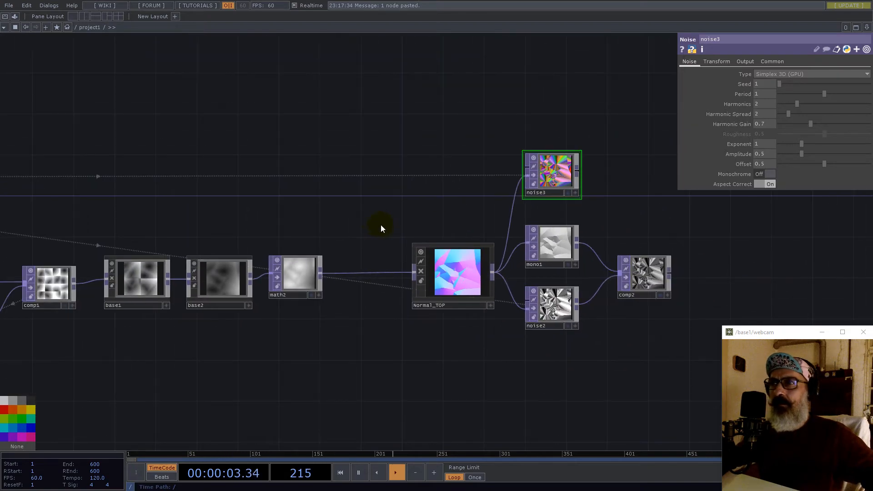
- Add an SSAO TOP after math2, then delete the unwanted ssao1
right_click(320, 274)
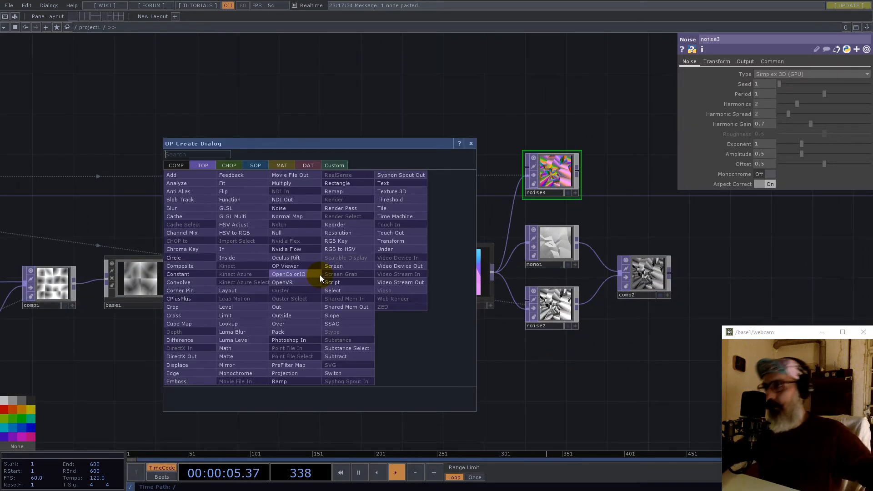
text(sl)
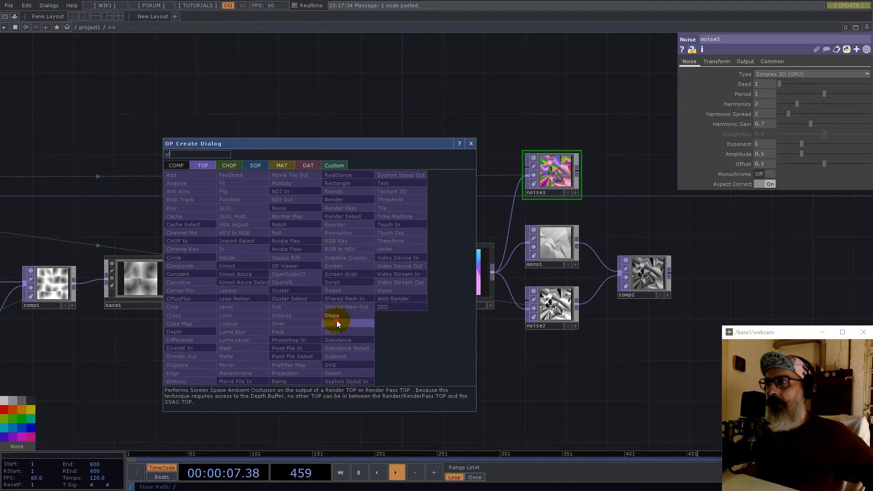
click(337, 321)
click(369, 340)
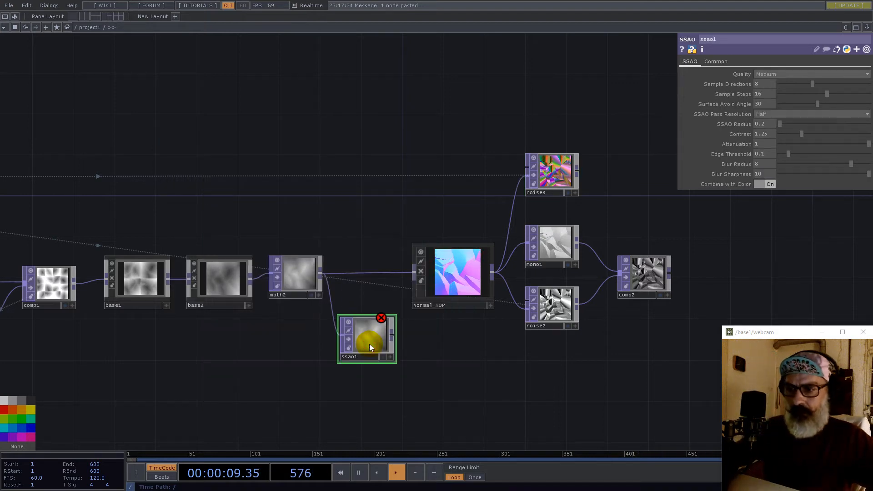
key(Delete)
- Add a Slope TOP, slope1, connected after math2
right_click(323, 271)
text(slo)
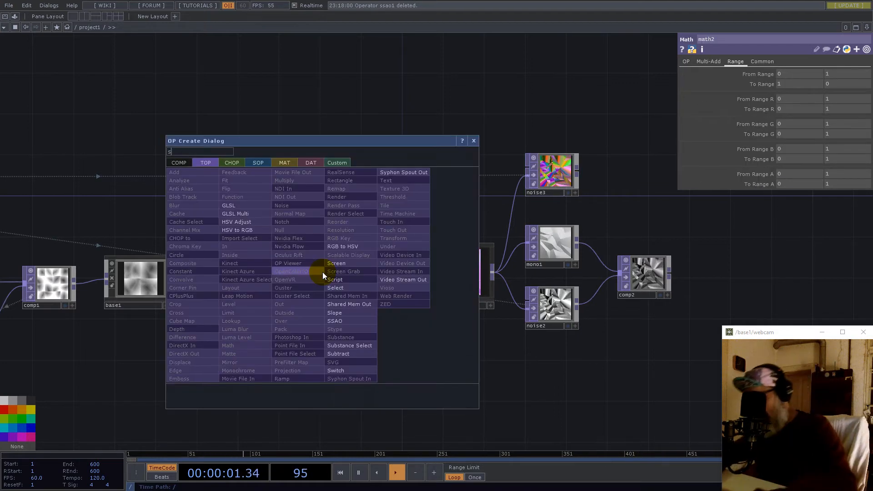
click(342, 312)
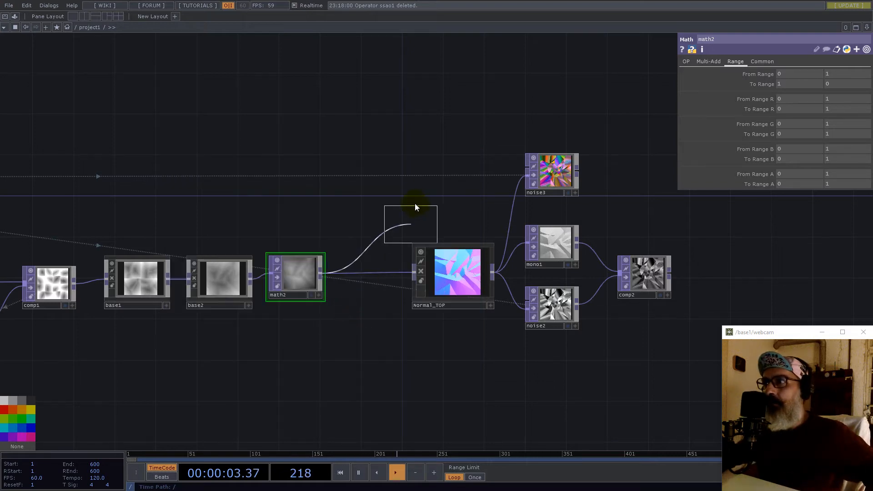
click(429, 202)
scroll(627, 141, up, 3)
- Set slope1's Common pixel format to 32-bit float (RG)
click(765, 84)
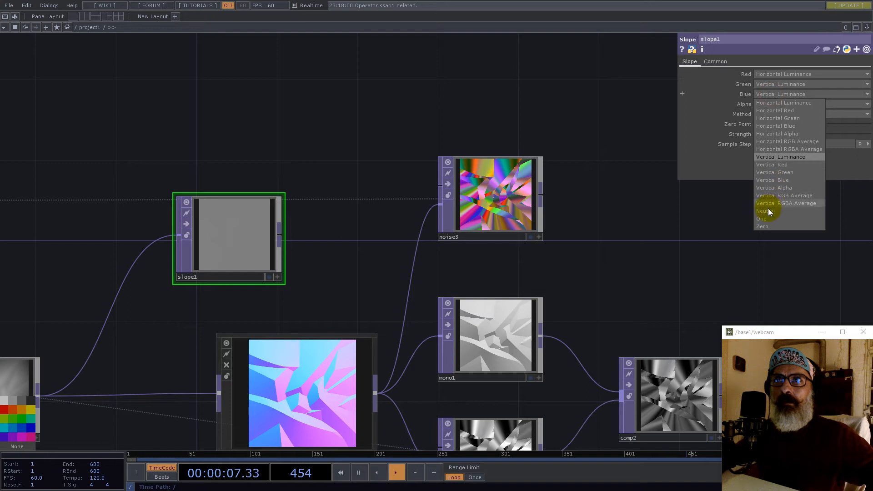
click(715, 61)
click(772, 174)
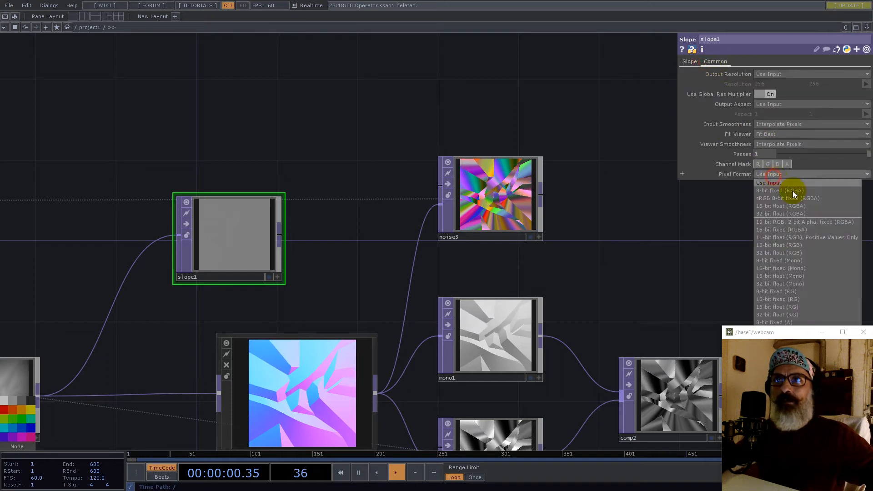
click(784, 314)
- Move slope1 up and wire its output into noise3
drag(212, 231, 232, 190)
drag(299, 196, 424, 208)
scroll(463, 219, up, 7)
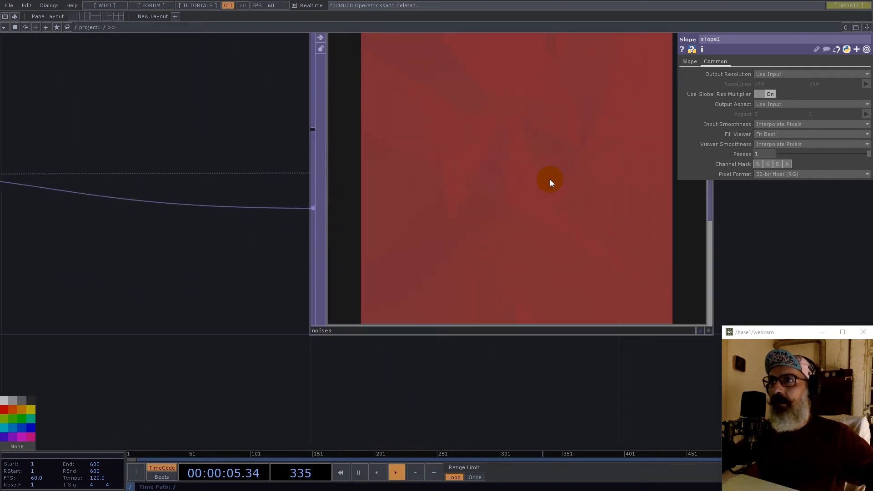
scroll(527, 197, down, 7)
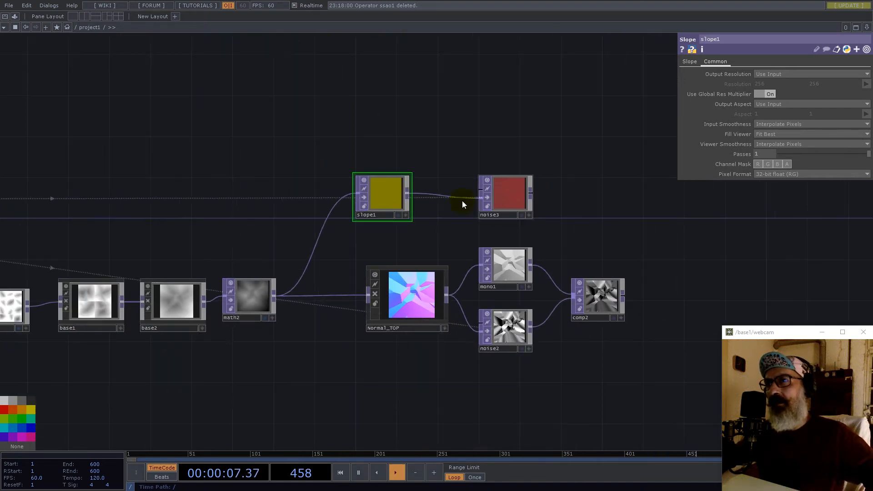
scroll(364, 192, up, 3)
scroll(366, 193, up, 2)
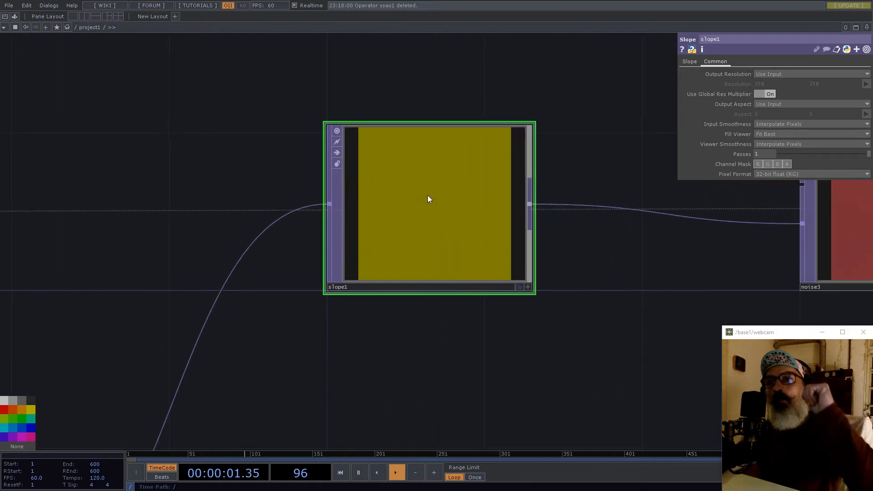
scroll(428, 199, down, 5)
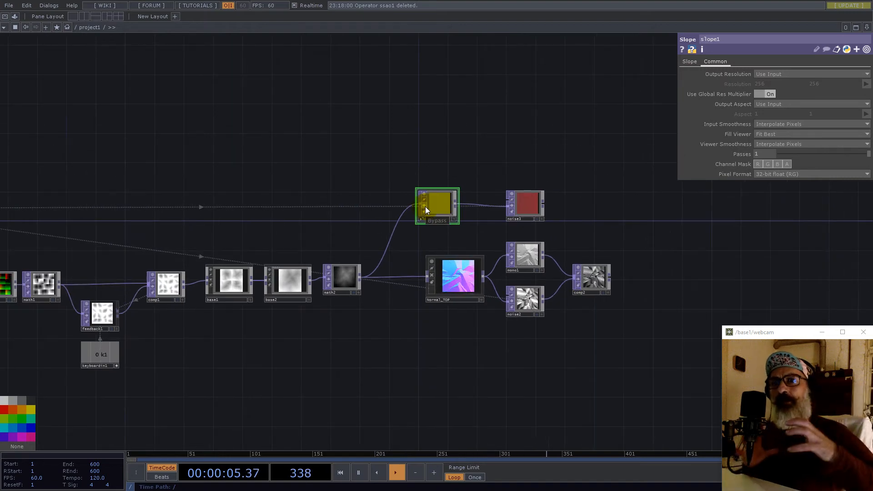
scroll(441, 211, down, 3)
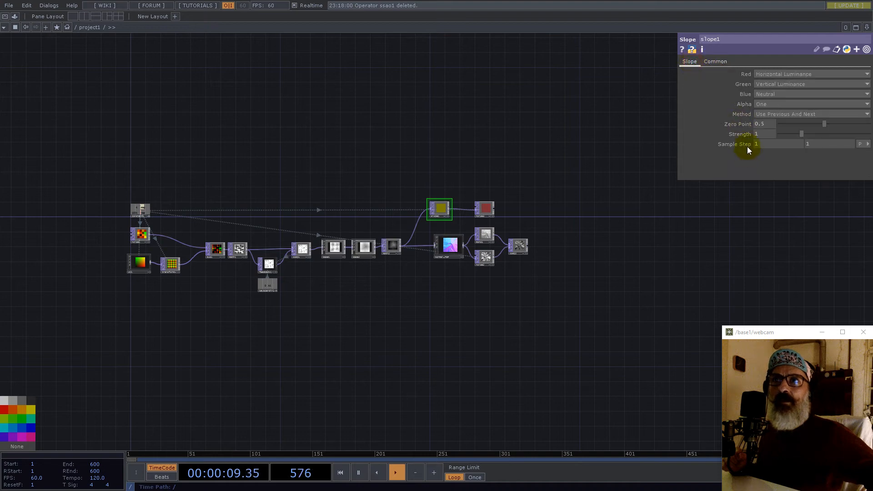
- Make slope1's Strength reference constant1's res channel
scroll(125, 218, up, 5)
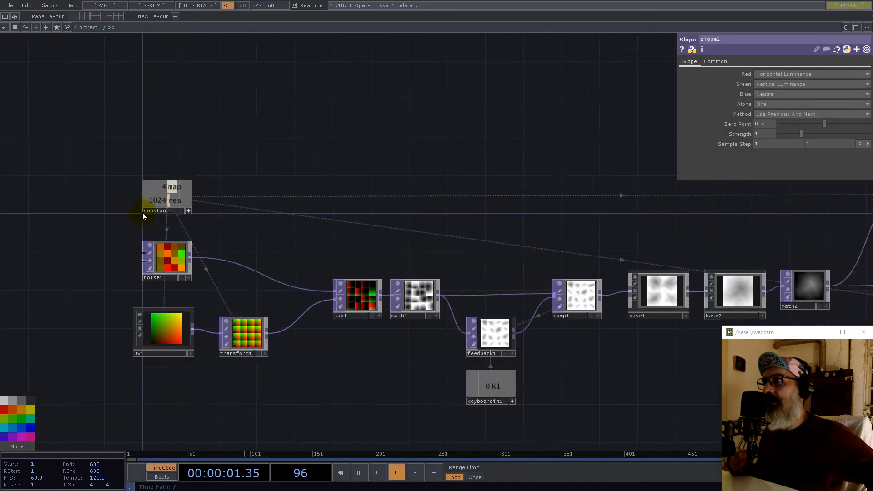
drag(765, 134, 767, 132)
click(767, 132)
drag(762, 218, 319, 229)
scroll(314, 229, down, 2)
scroll(313, 229, down, 3)
scroll(415, 207, up, 10)
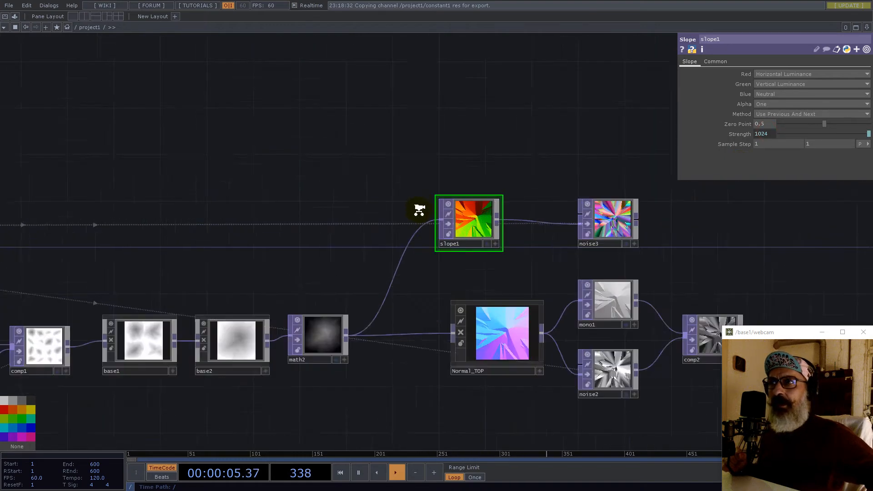
scroll(760, 295, up, 6)
drag(779, 299, 729, 291)
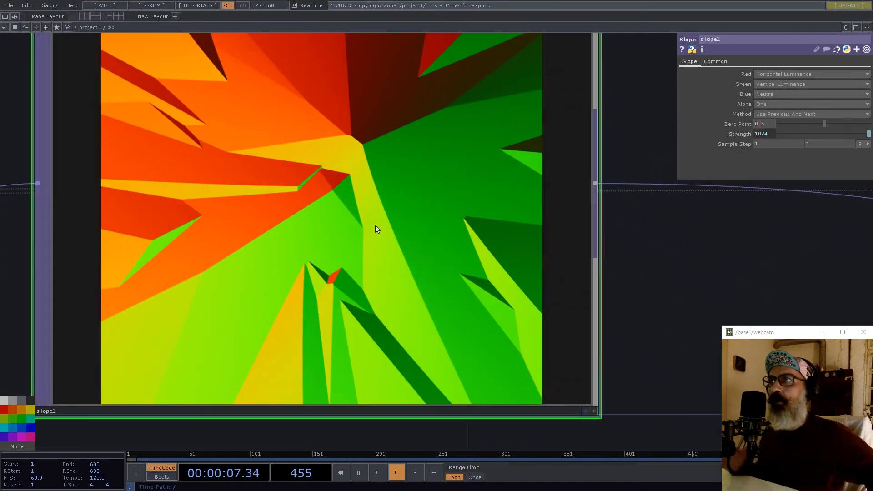
scroll(376, 224, down, 4)
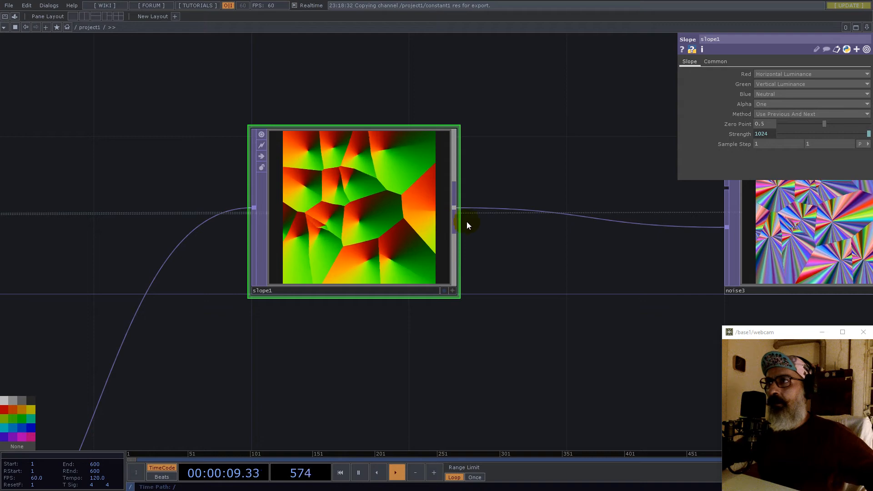
drag(578, 283, 361, 277)
scroll(141, 239, down, 3)
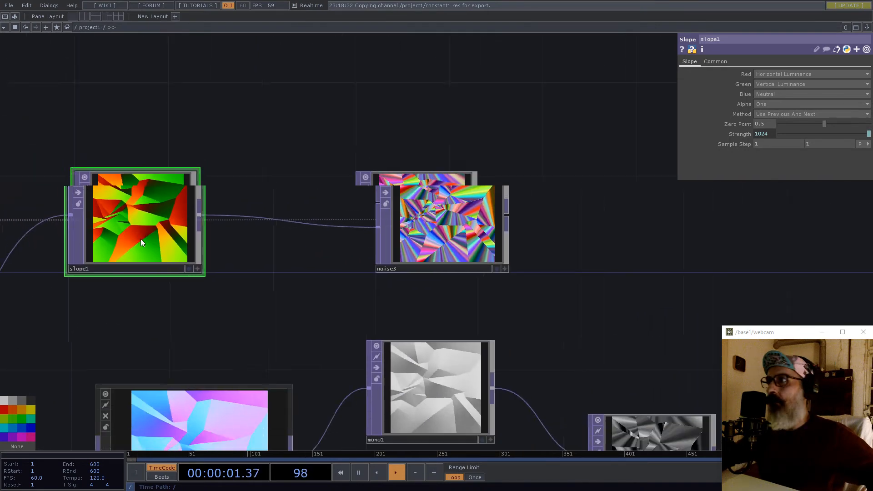
scroll(114, 234, up, 5)
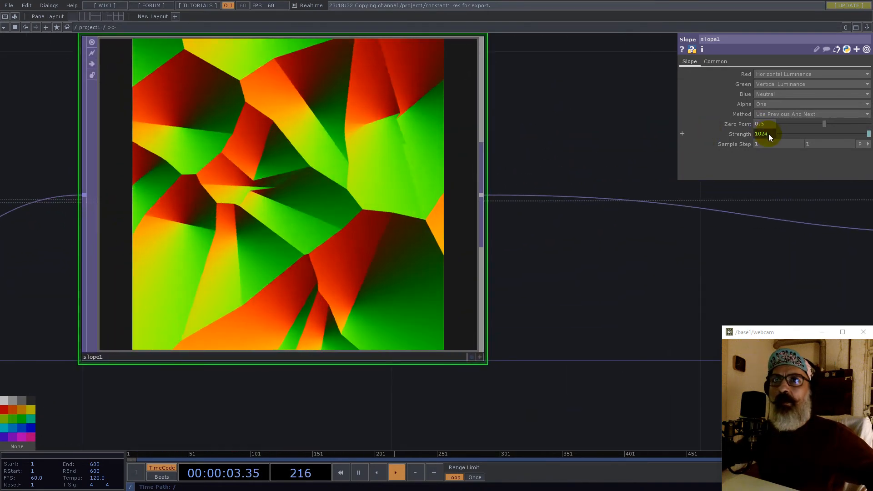
- Append /8 to the Strength expression so it evaluates to 128
click(768, 134)
click(810, 144)
text(/)
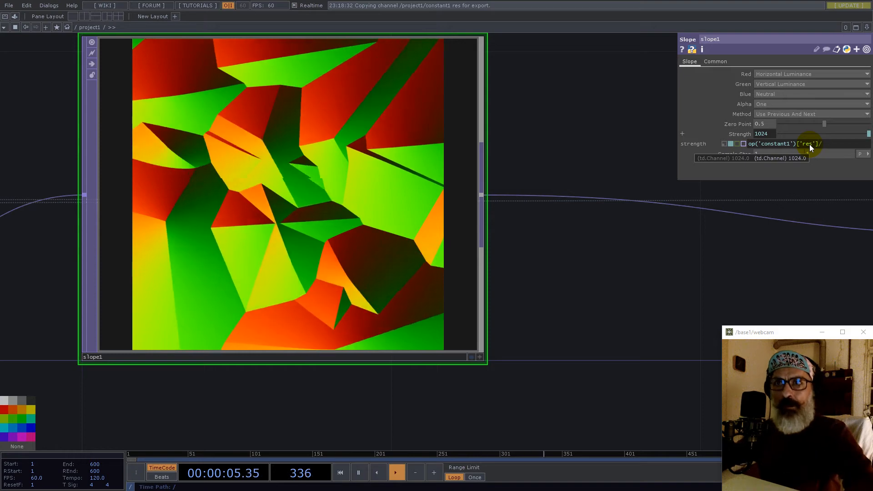
text(8)
key(Return)
scroll(334, 241, down, 5)
scroll(591, 230, up, 6)
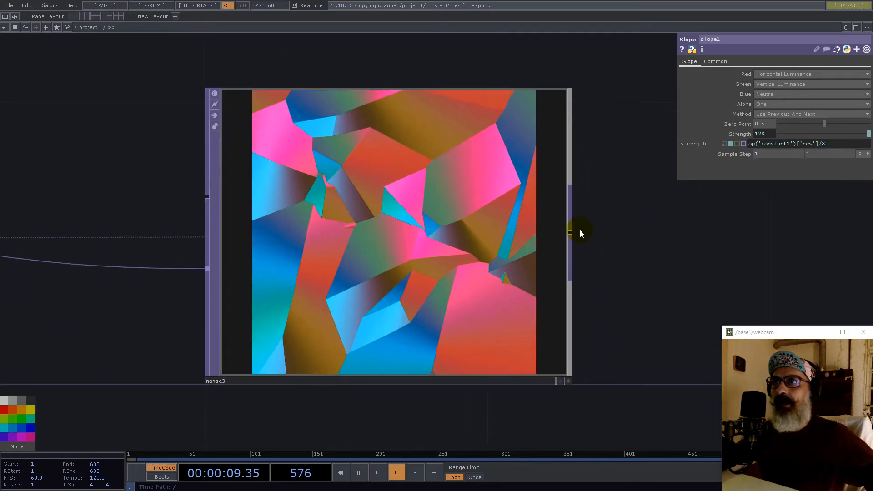
scroll(392, 230, down, 6)
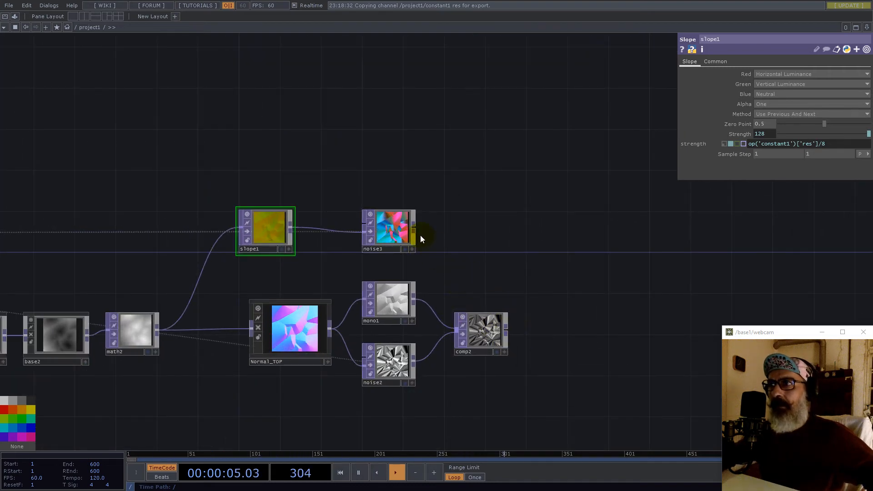
- Add a Multiply TOP after comp2 with noise3 as its second input
right_click(509, 331)
text(mu)
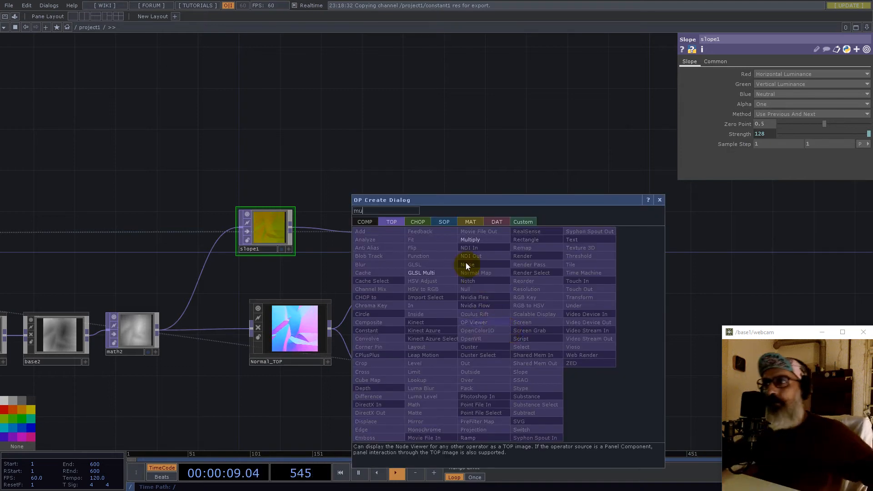
click(468, 240)
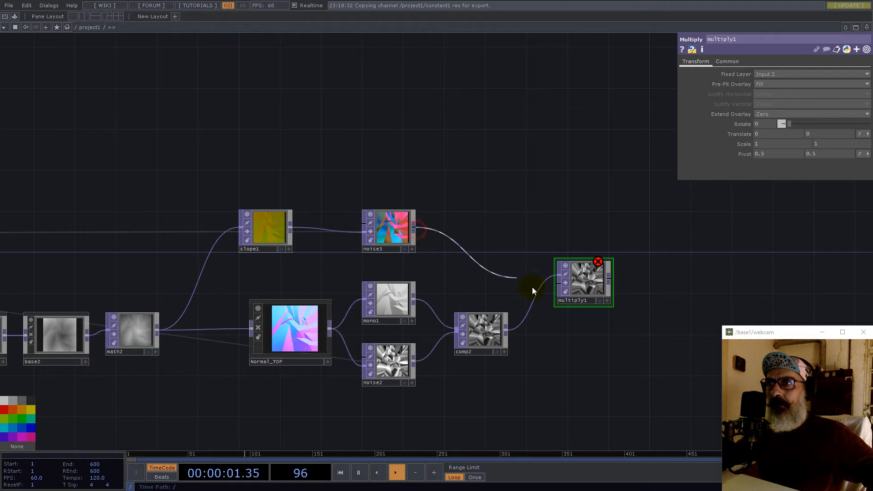
click(563, 288)
- End the chain with a Null TOP, null1, right of multiply1
right_click(609, 279)
click(588, 236)
click(746, 250)
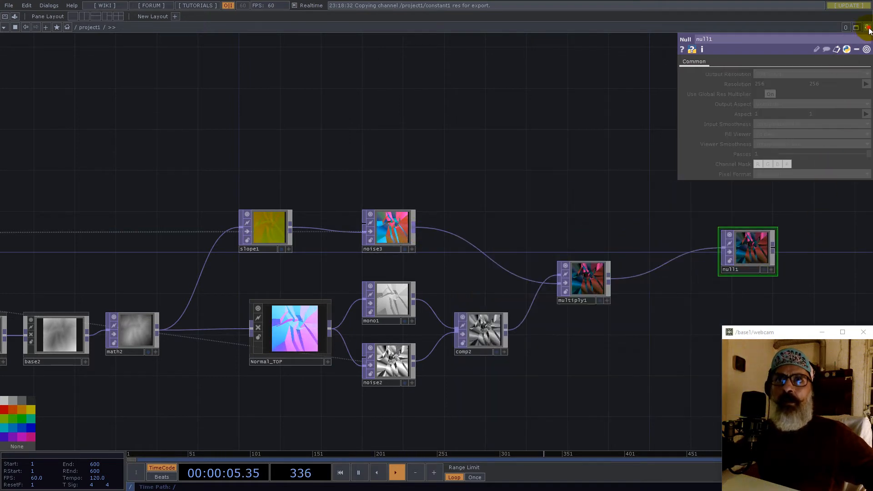
- Split the pane left/right, make the right half a Viewer, and display null1 there
click(802, 47)
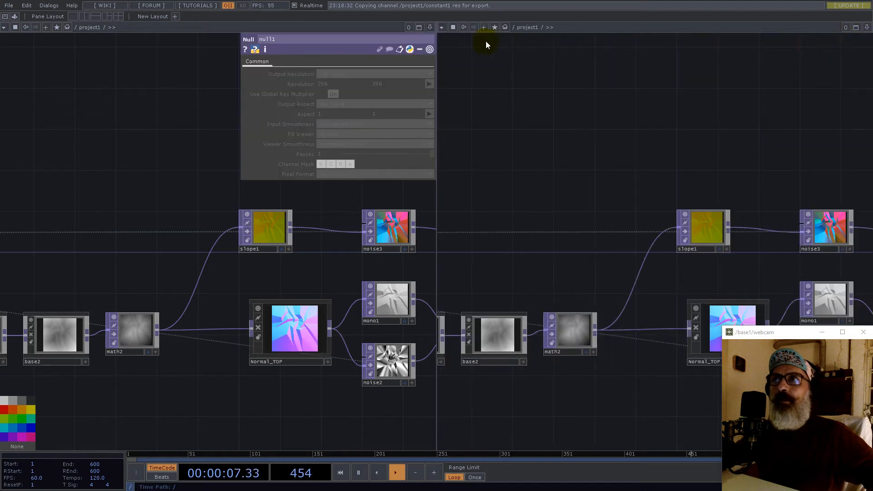
click(449, 65)
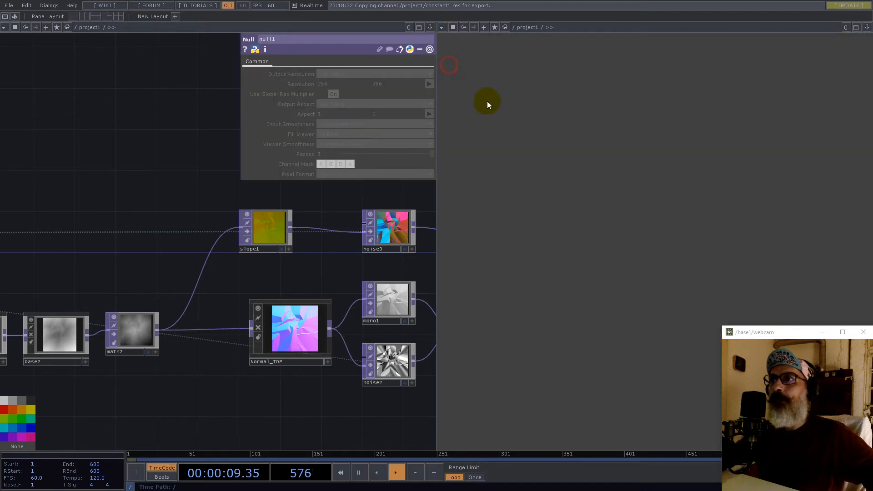
drag(318, 258, 39, 282)
scroll(48, 287, down, 4)
scroll(252, 288, up, 7)
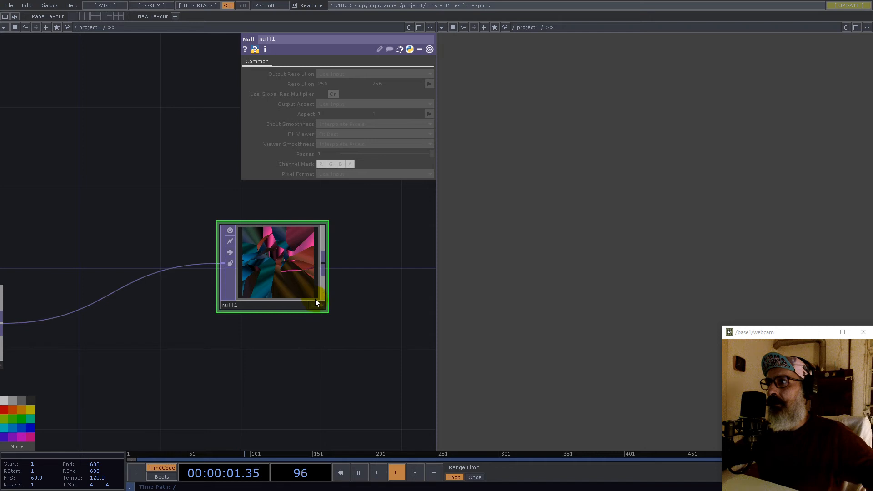
click(316, 306)
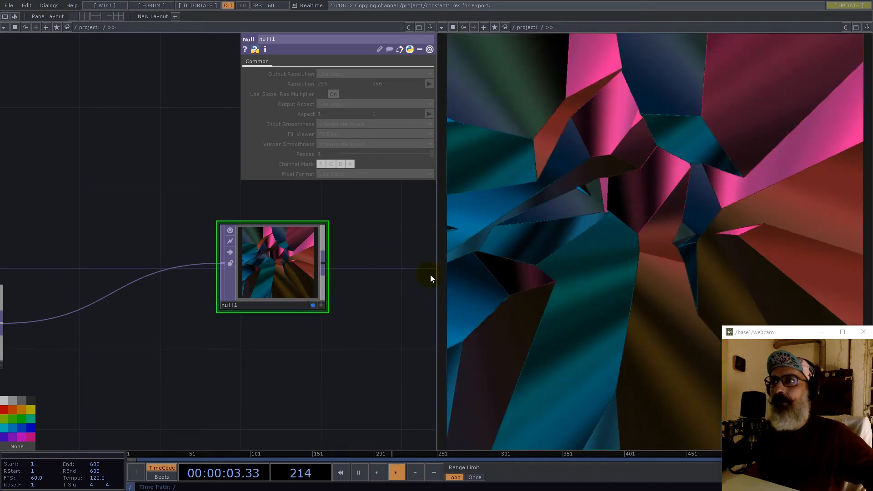
drag(436, 274, 456, 274)
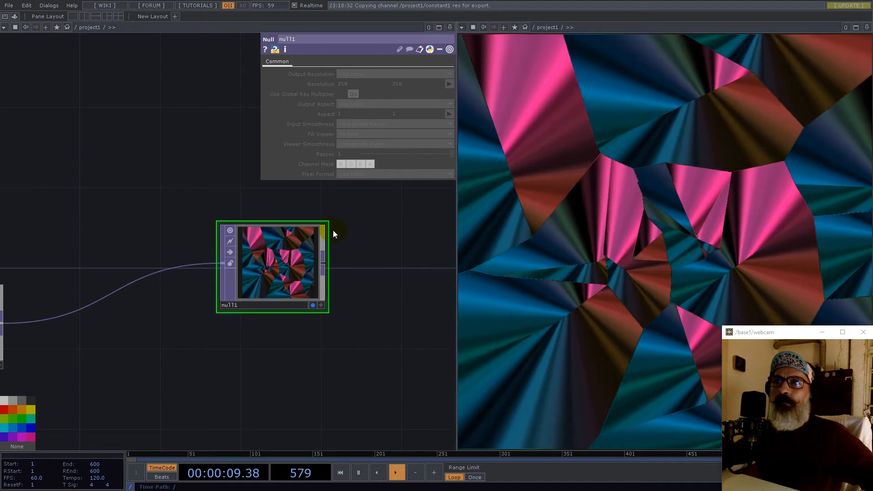
scroll(245, 200, down, 6)
drag(114, 185, 246, 224)
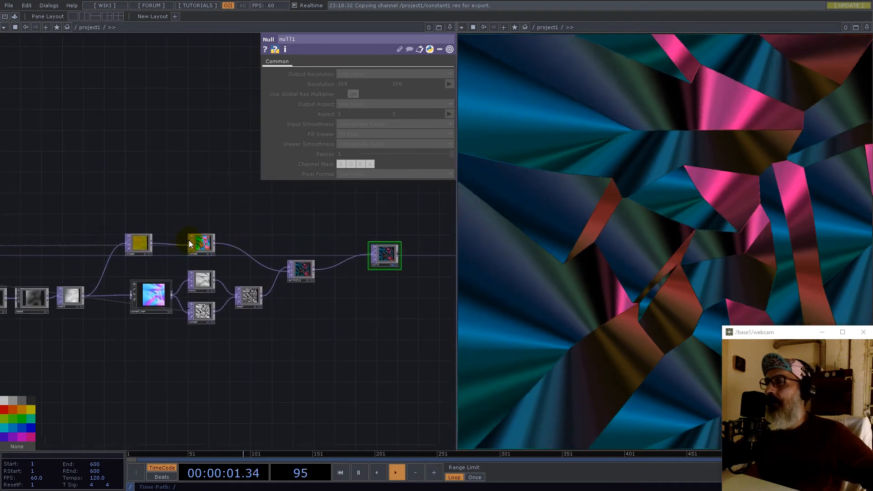
- Set noise3's Transform scale to 0.2
scroll(190, 244, up, 4)
click(228, 254)
click(293, 62)
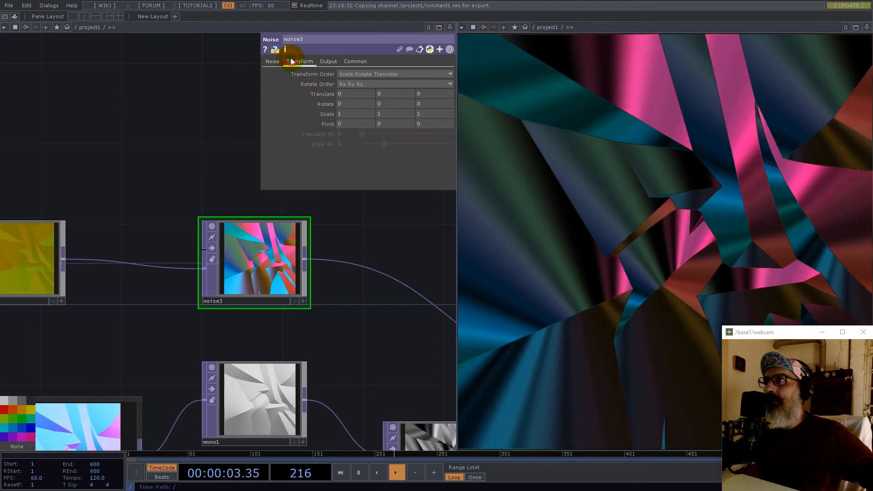
middle_drag(328, 114, 169, 107)
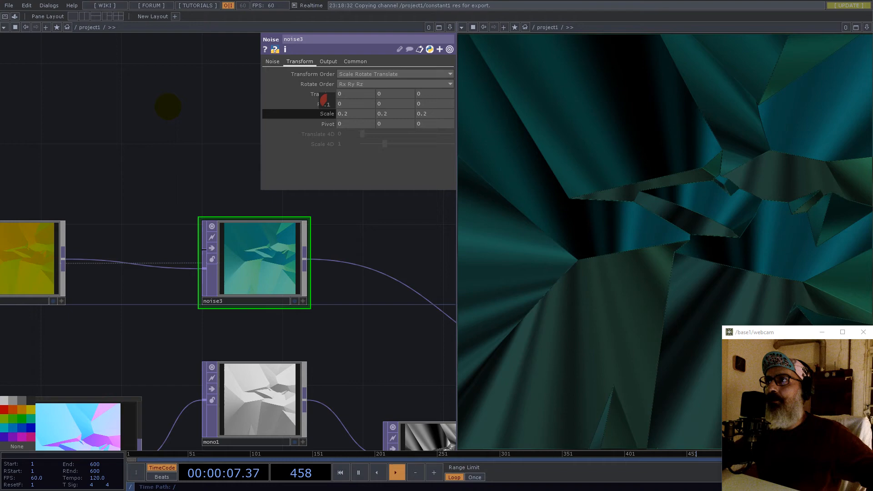
click(279, 62)
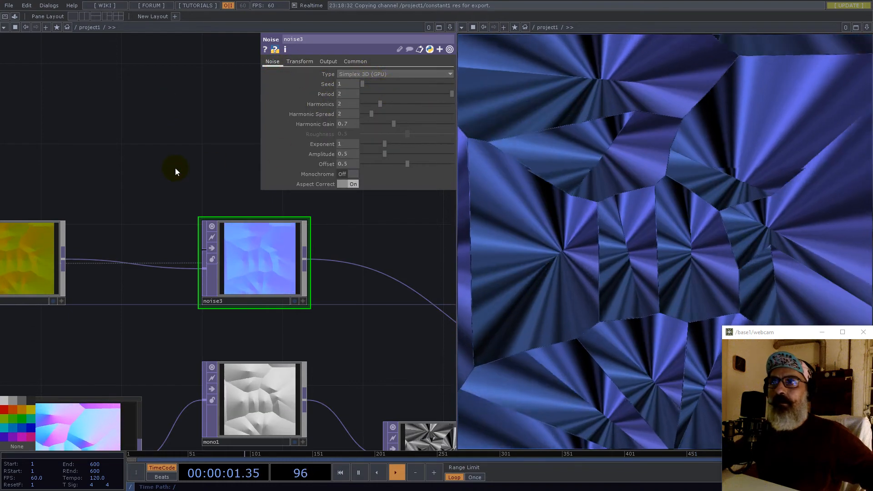
scroll(334, 273, down, 6)
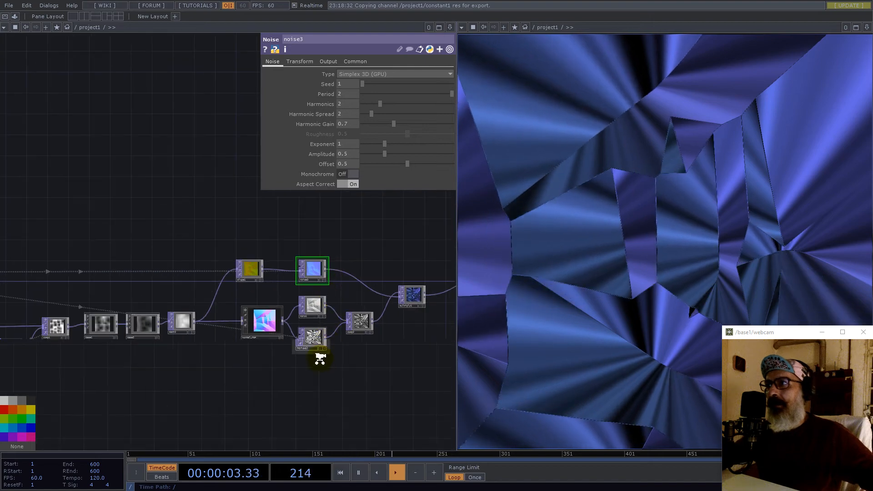
scroll(320, 355, up, 8)
- Raise noise2's period to its maximum and set its scale to 0.2
click(280, 286)
click(274, 61)
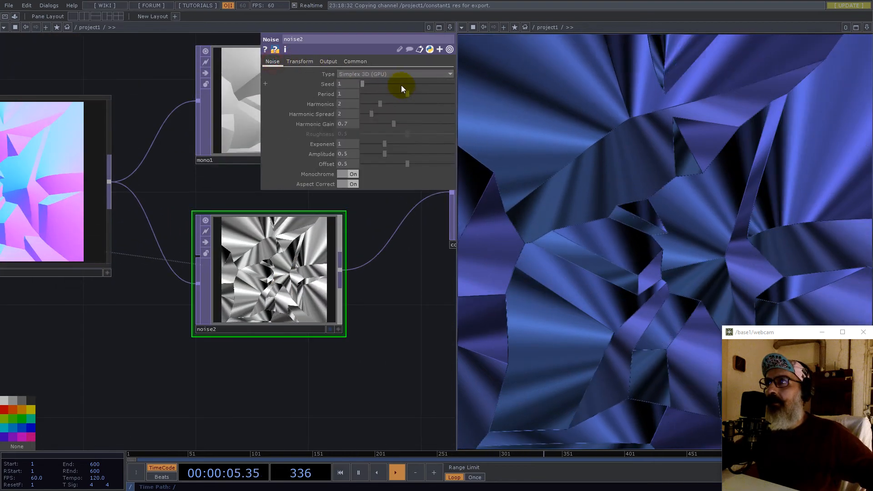
drag(403, 94, 451, 94)
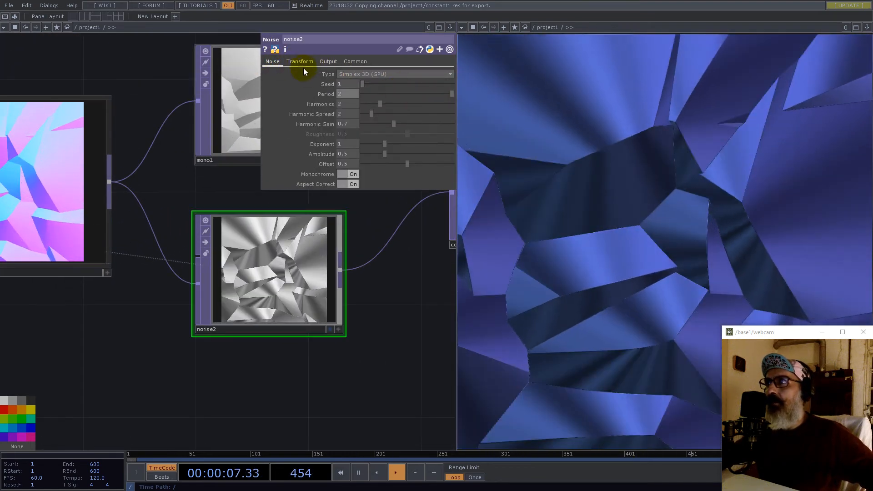
click(301, 60)
drag(327, 113, 149, 109)
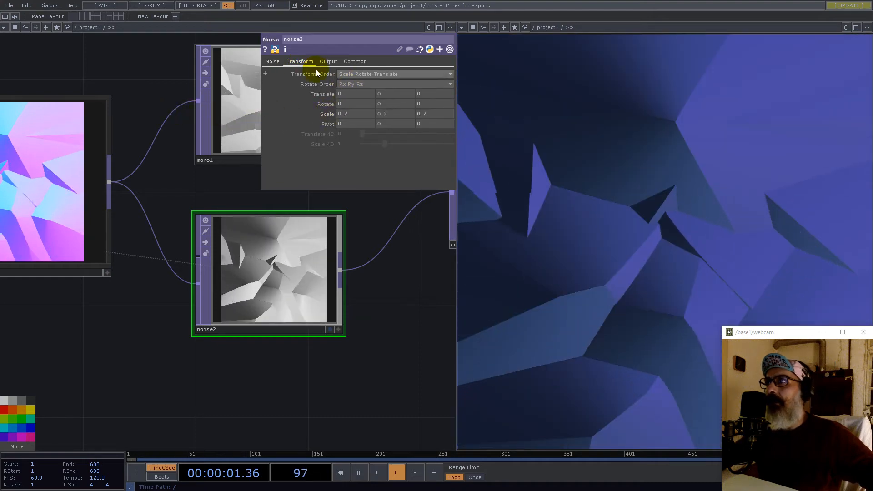
click(272, 61)
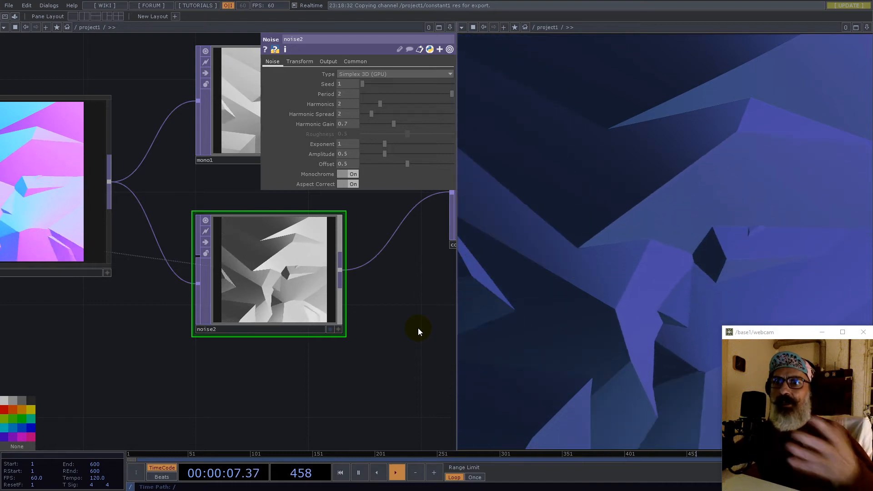
- Lower noise3's period from 2 to 1.12 for larger facets
scroll(339, 309, down, 5)
drag(380, 233, 315, 292)
scroll(264, 264, up, 5)
click(264, 261)
drag(435, 97, 413, 93)
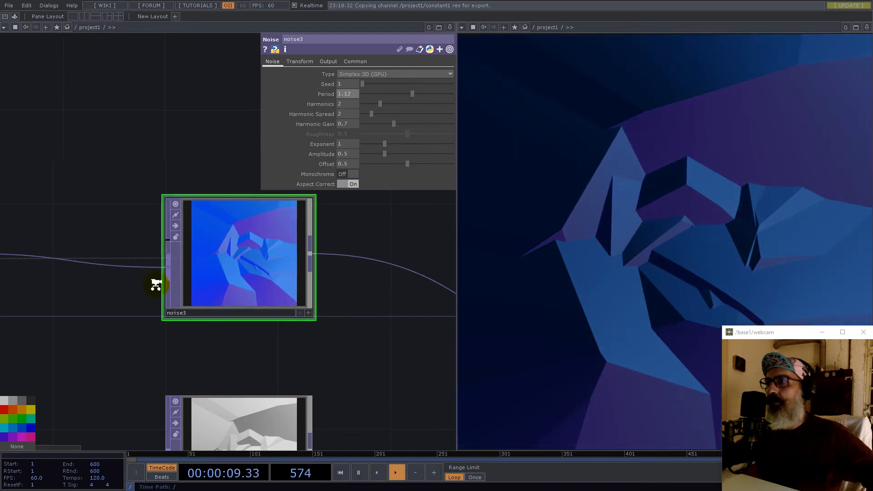
- Insert an HSV Adjust TOP, hsvadj1, on the multiply1-to-null1 wire
scroll(156, 286, down, 5)
drag(402, 362, 271, 359)
drag(281, 290, 328, 281)
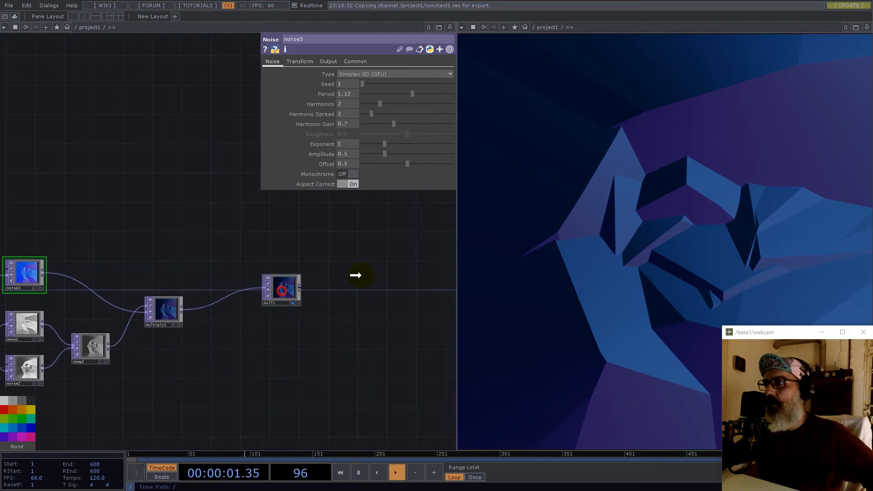
right_click(211, 309)
click(217, 296)
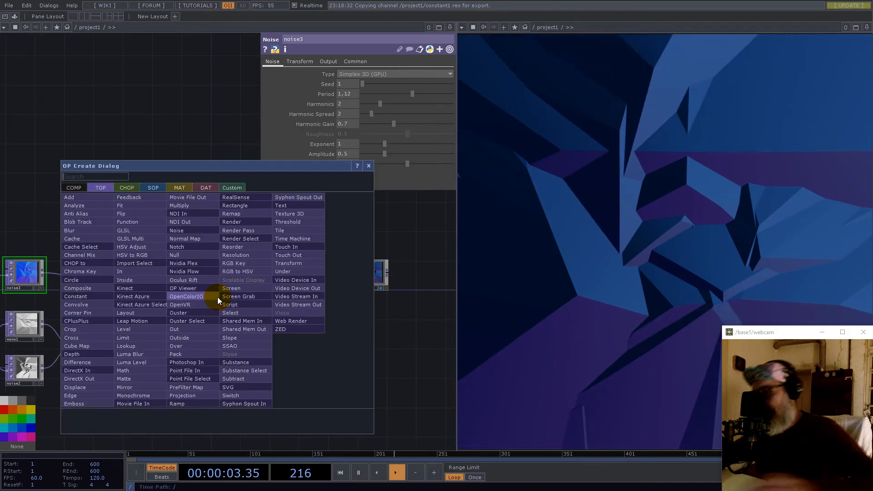
text(h)
click(137, 246)
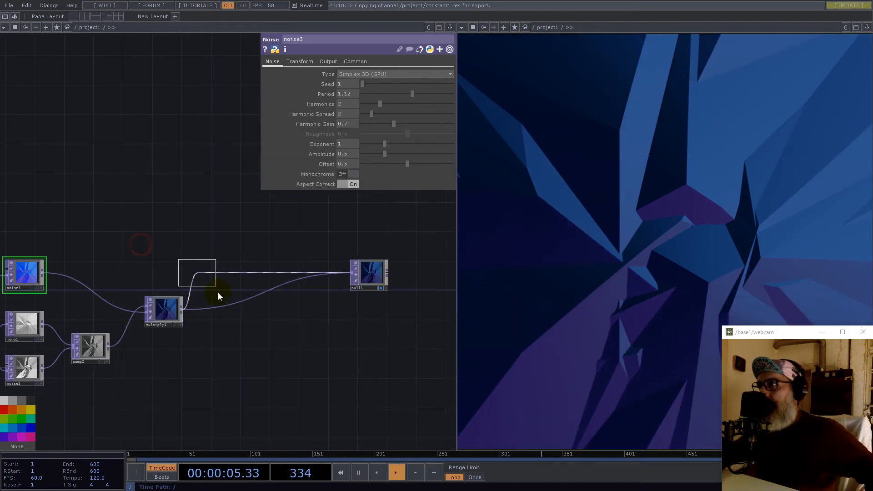
click(222, 316)
- Set hsvadj1's Value Multiplier to 1.625
drag(394, 162, 407, 163)
click(349, 165)
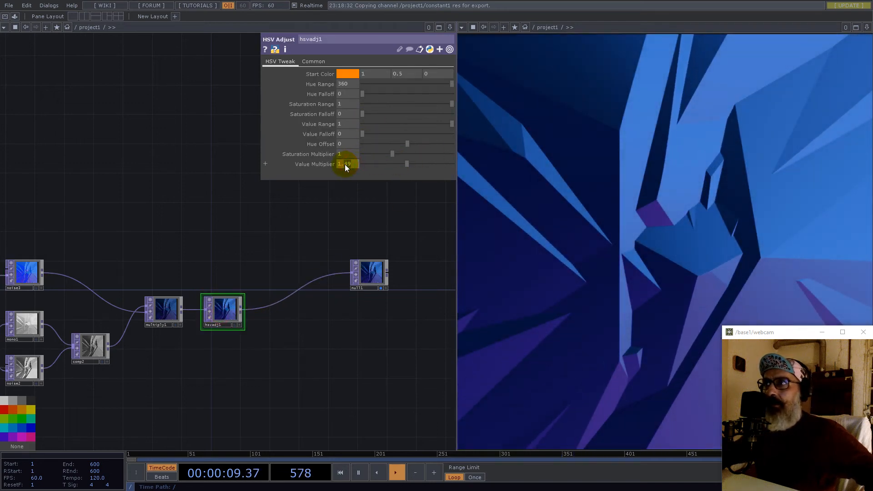
text(1.625)
key(Return)
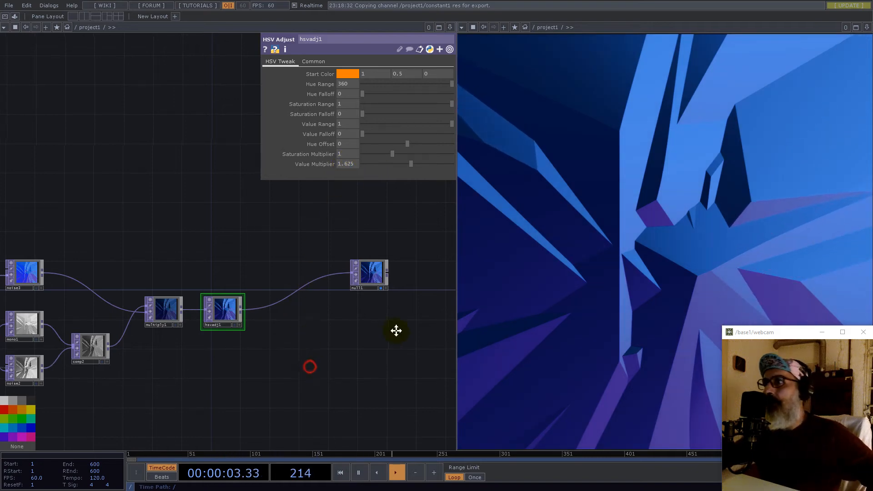
scroll(396, 331, down, 5)
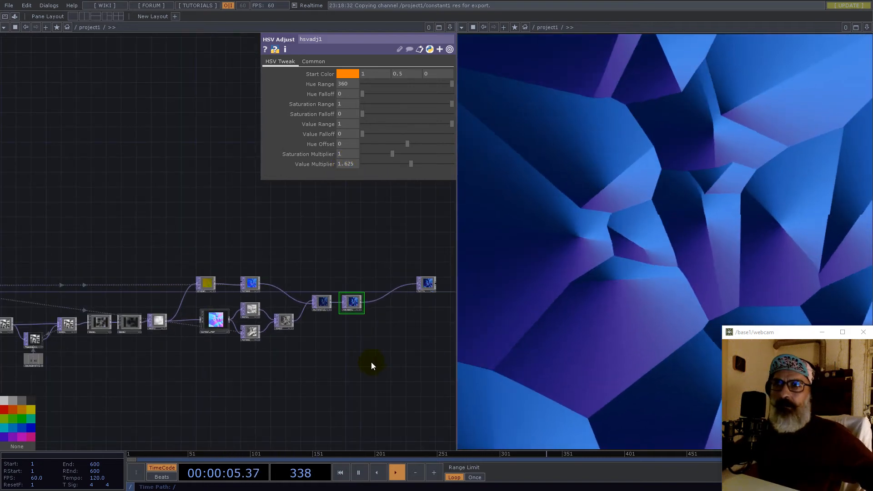
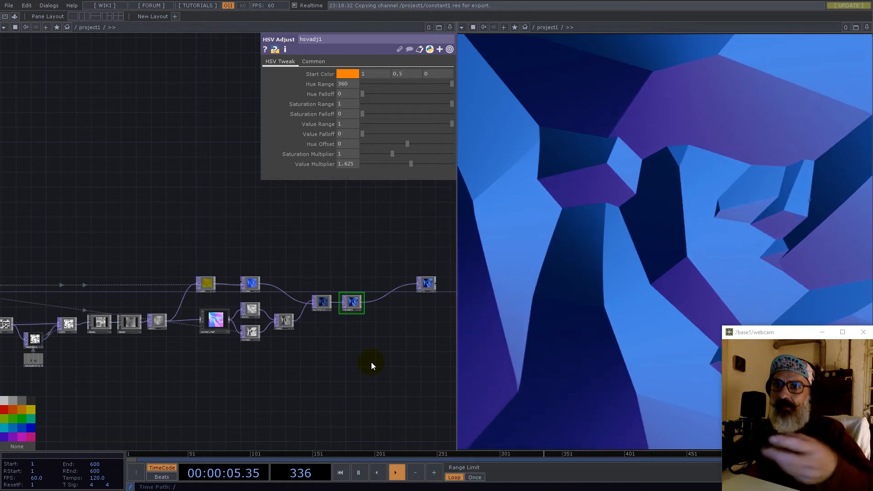
- Set math1's Combine Channels to Maximum on its OP page
scroll(74, 331, up, 5)
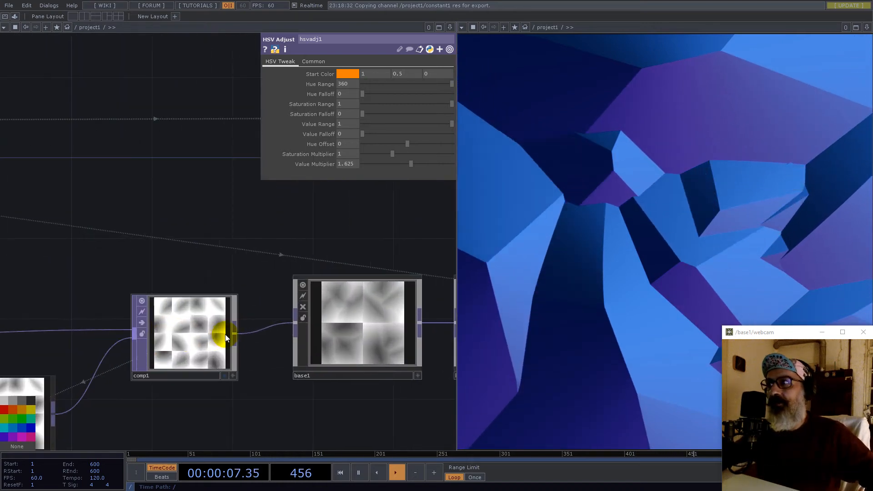
scroll(167, 334, down, 8)
drag(123, 296, 247, 280)
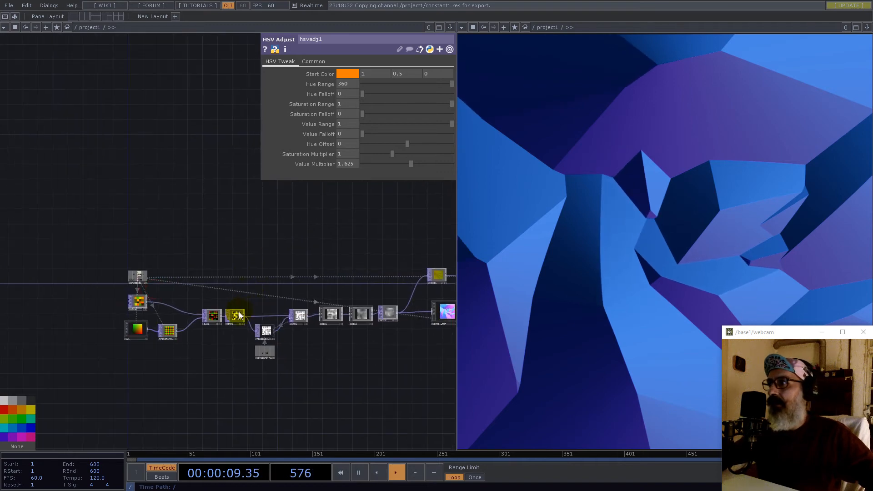
scroll(237, 314, up, 8)
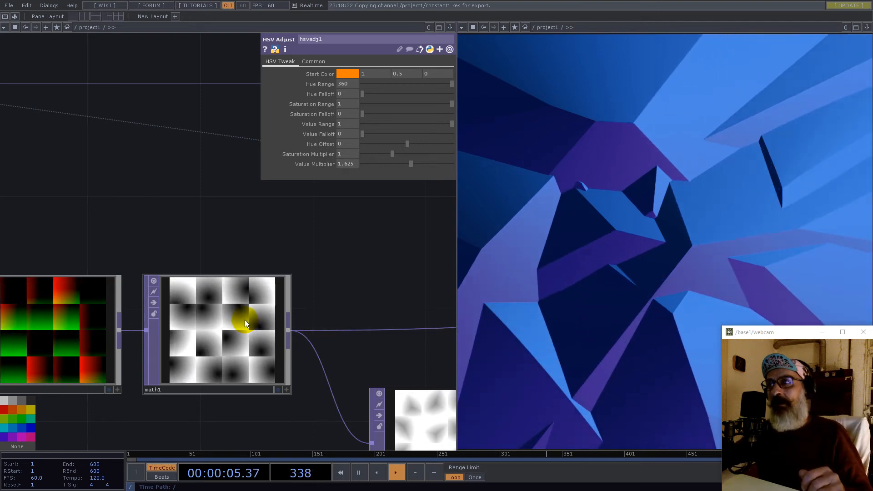
scroll(195, 323, down, 5)
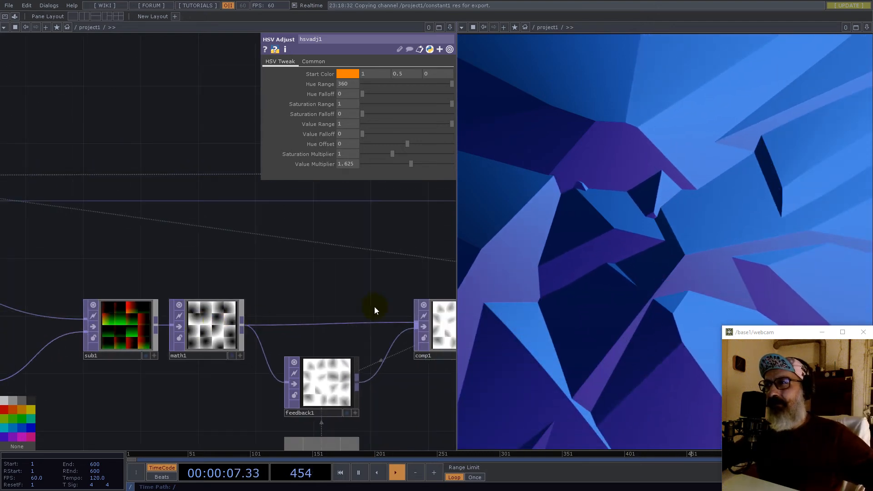
scroll(257, 306, up, 10)
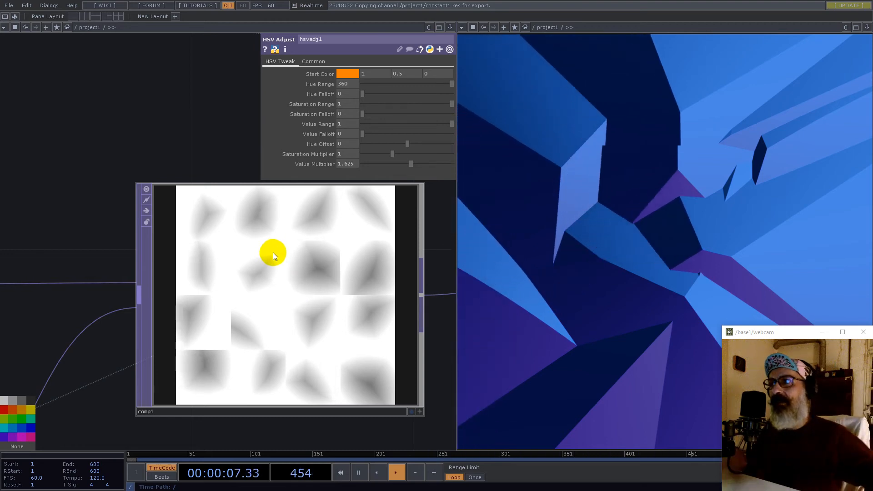
scroll(274, 254, down, 4)
drag(129, 232, 294, 217)
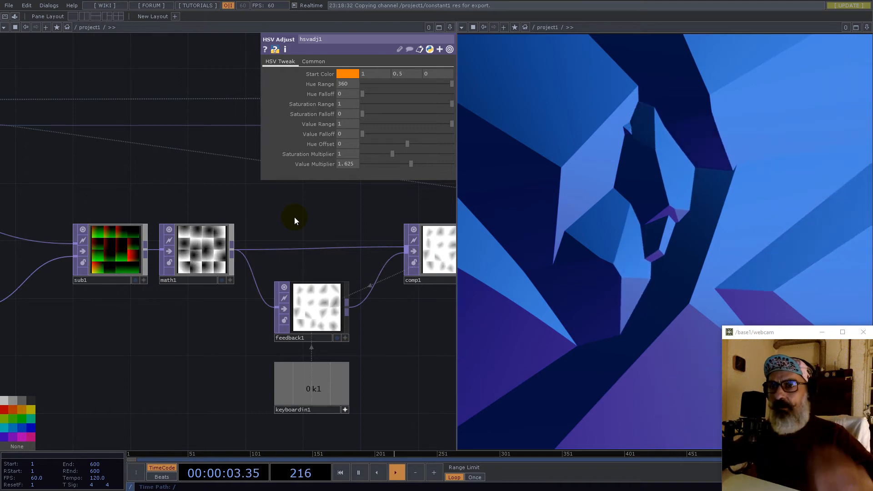
scroll(193, 237, up, 3)
scroll(194, 237, up, 1)
click(276, 240)
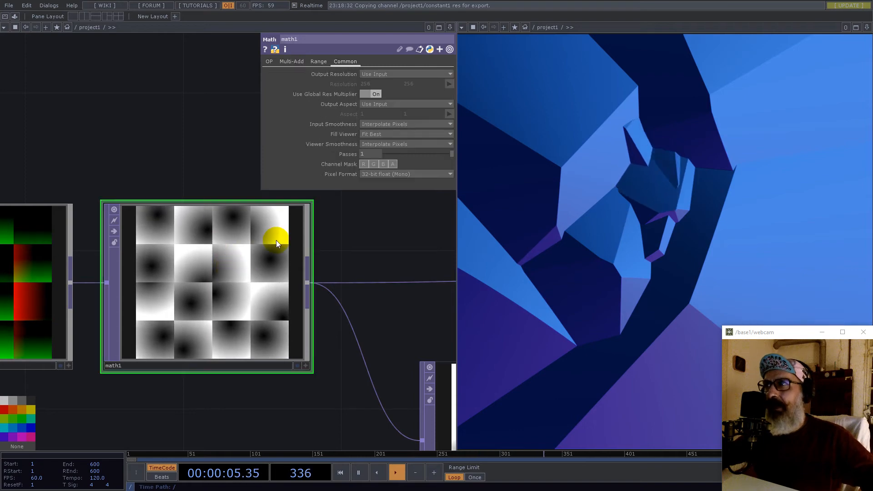
click(269, 61)
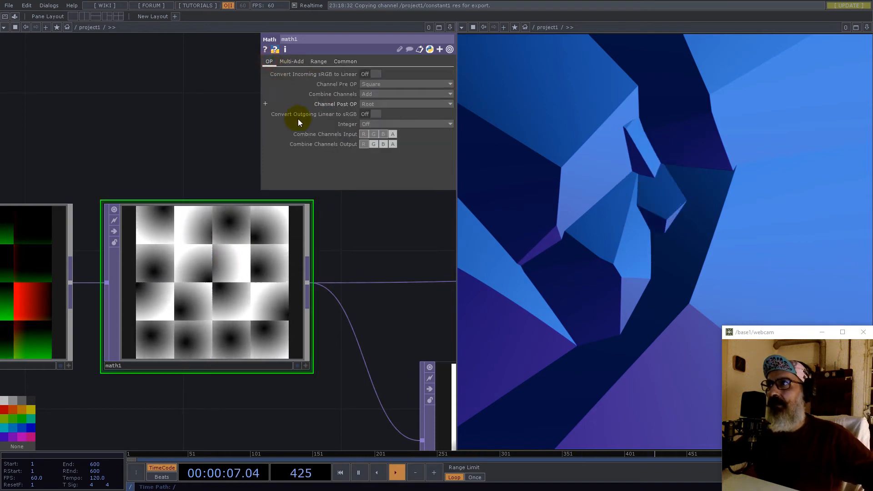
click(375, 92)
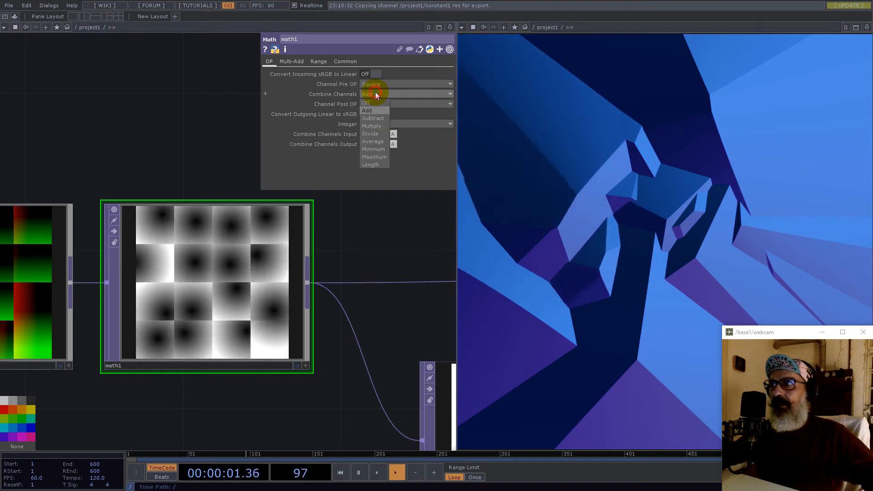
click(376, 156)
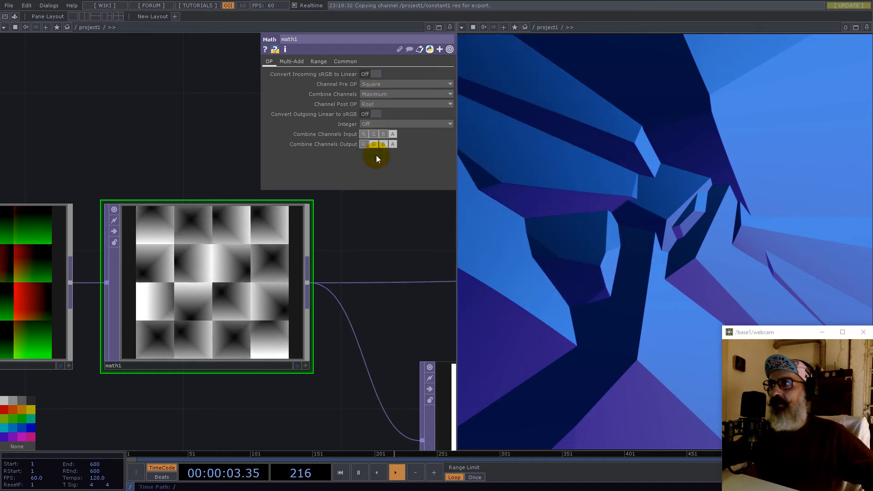
- Reset the feedback with the 1 key to refresh the blocky pattern
scroll(184, 286, up, 5)
scroll(177, 279, up, 1)
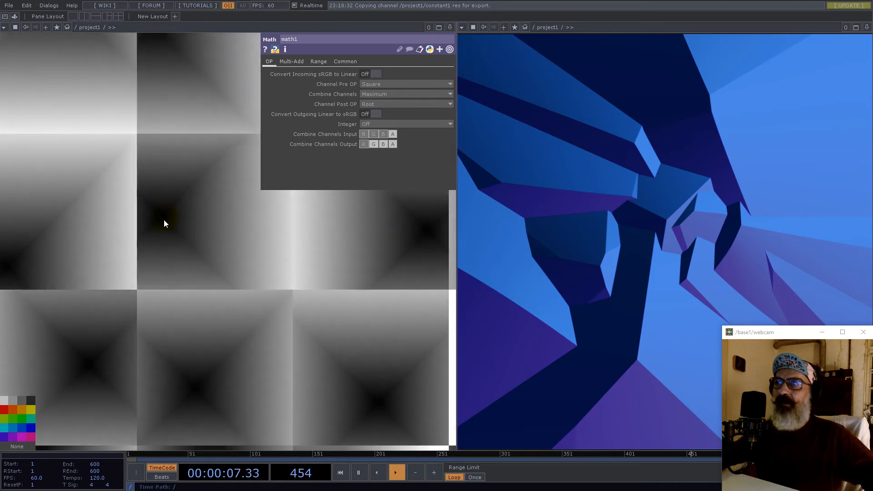
scroll(227, 227, down, 5)
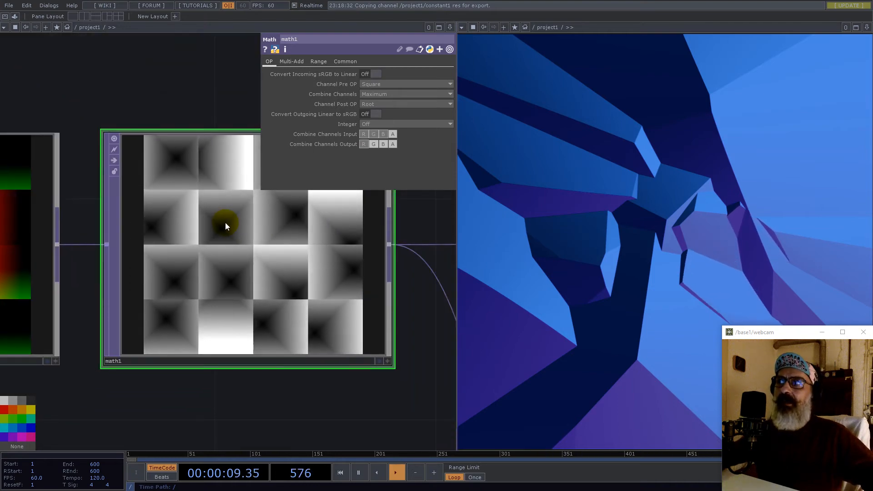
scroll(225, 223, down, 3)
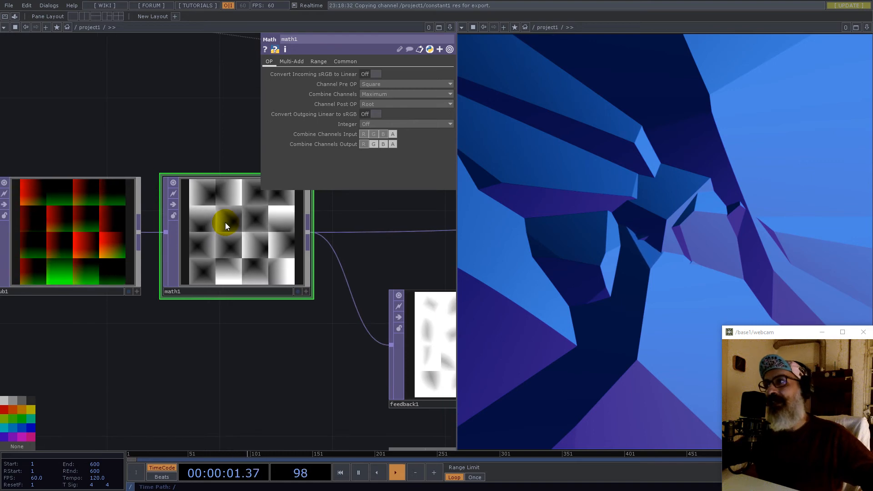
scroll(225, 225, down, 3)
drag(337, 226, 292, 228)
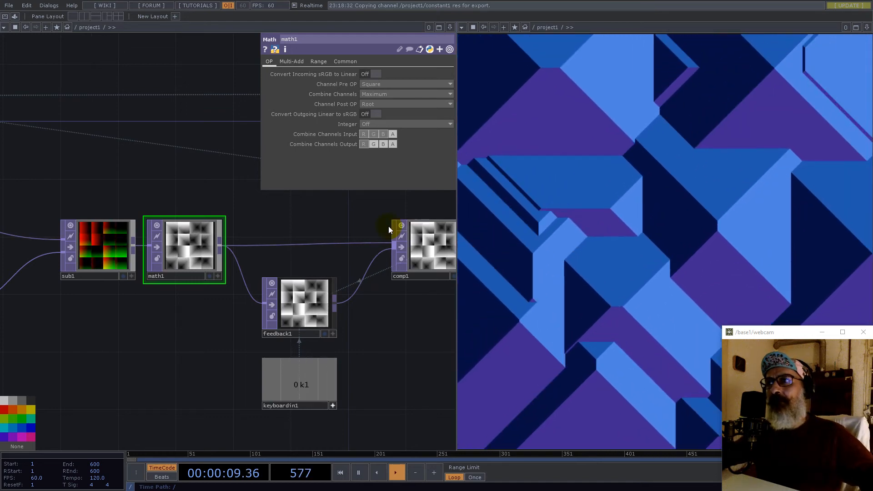
click(329, 212)
key(1)
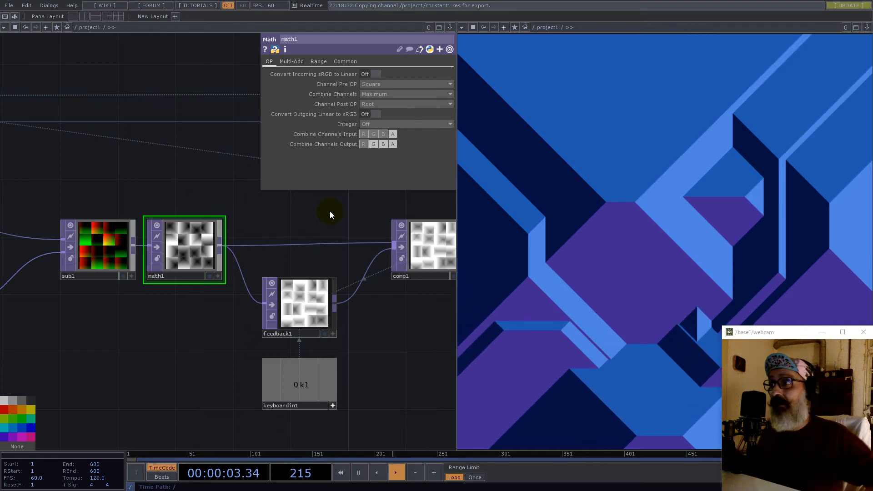
scroll(332, 281, down, 5)
- Move uv1 and transform1 left and drop in a pointTransform component from Palette > PointClouds
scroll(234, 312, down, 4)
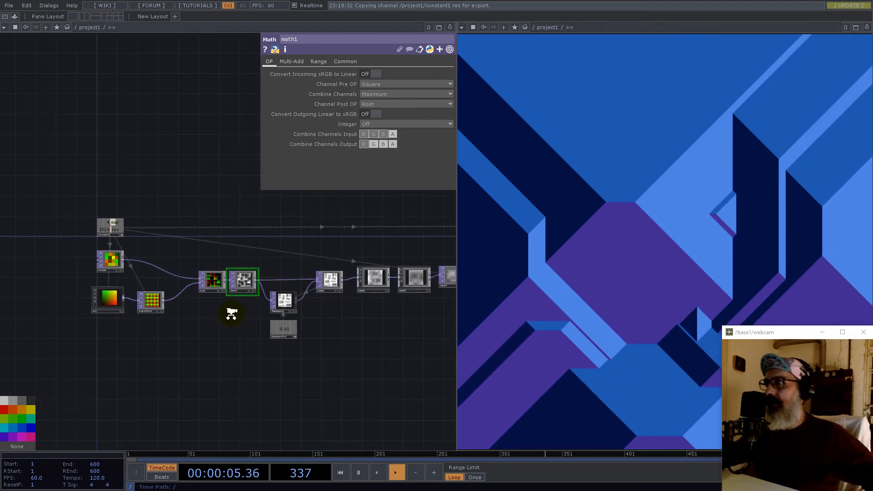
drag(128, 302, 128, 211)
click(15, 16)
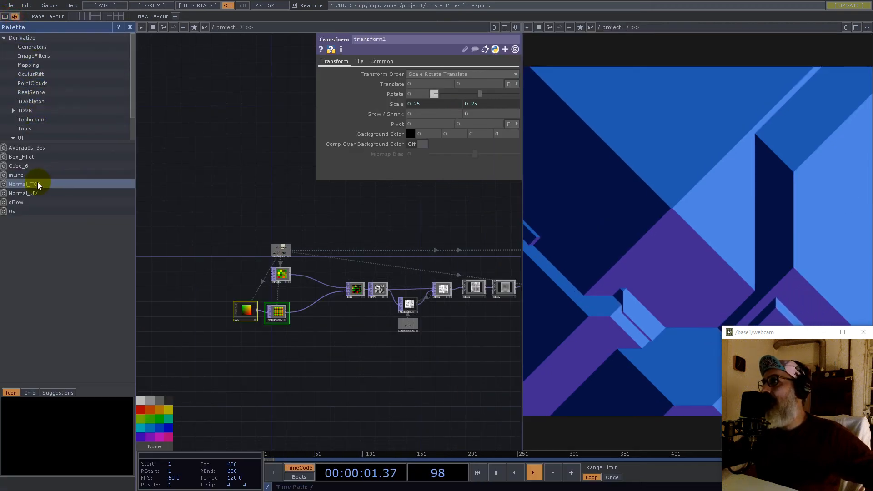
click(39, 84)
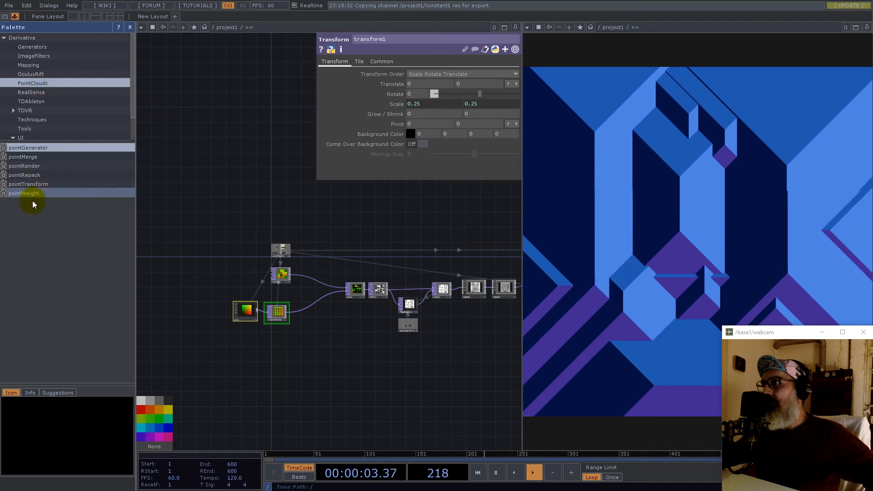
click(25, 185)
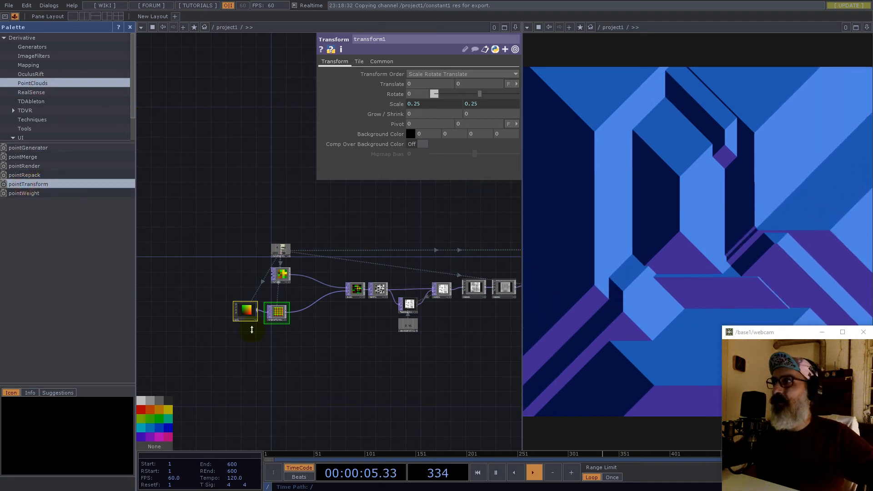
click(333, 338)
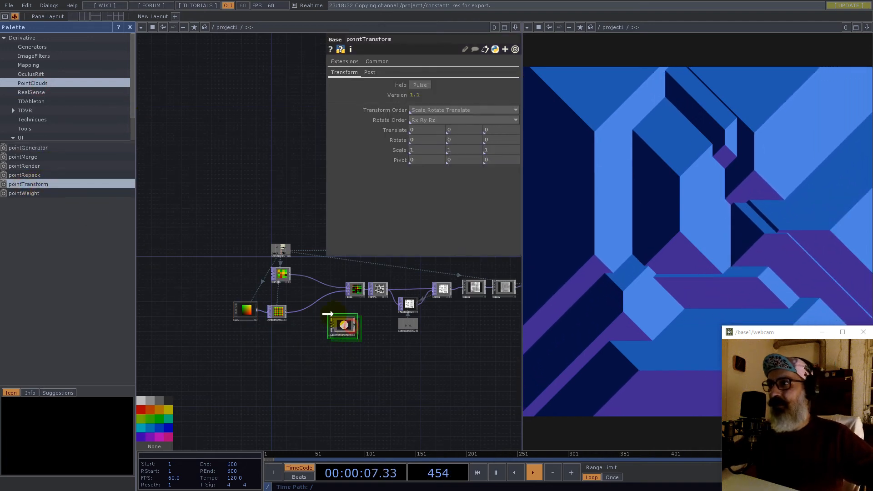
- Wire transform1's output into the pointTransform component's input
scroll(314, 275, up, 4)
drag(293, 273, 283, 214)
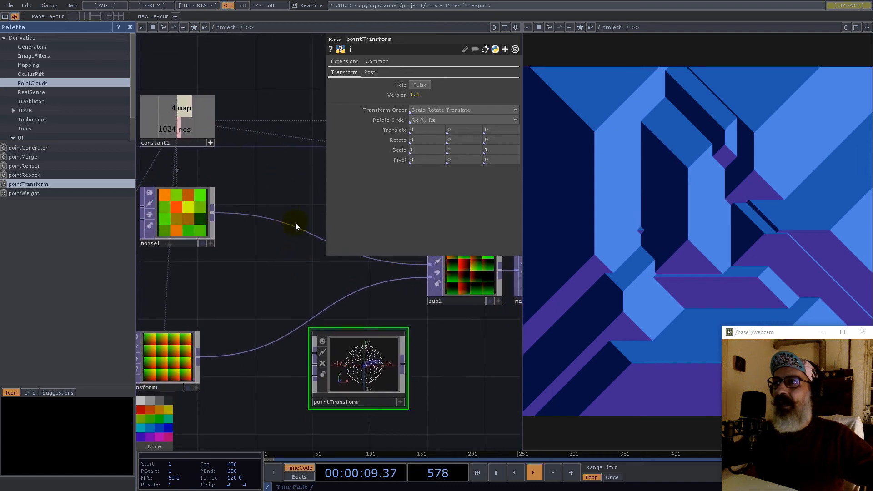
scroll(314, 250, down, 2)
scroll(251, 301, up, 3)
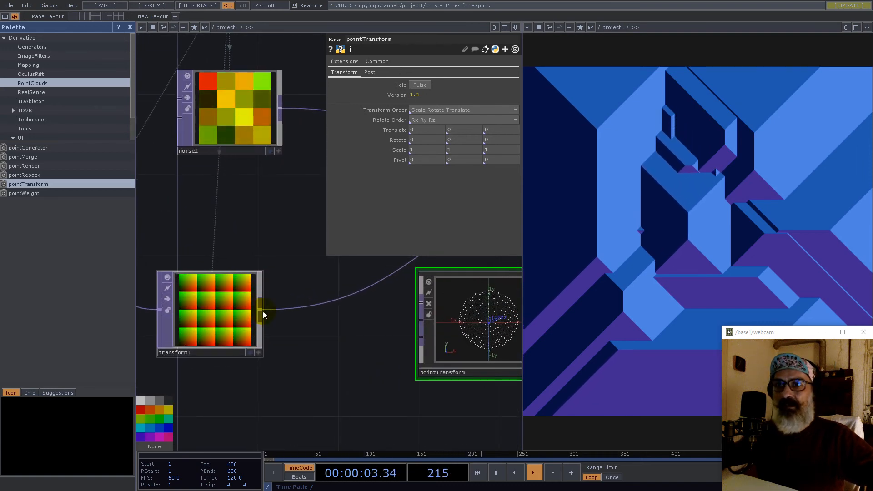
scroll(235, 318, down, 2)
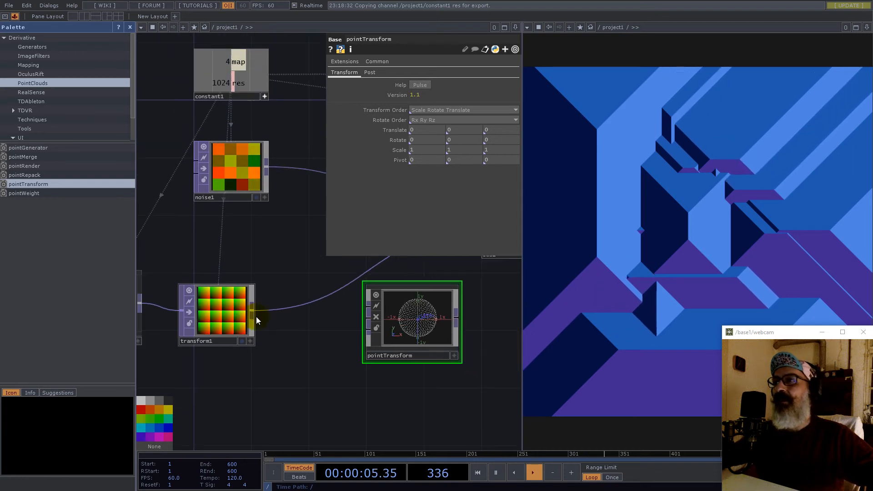
click(254, 311)
click(368, 313)
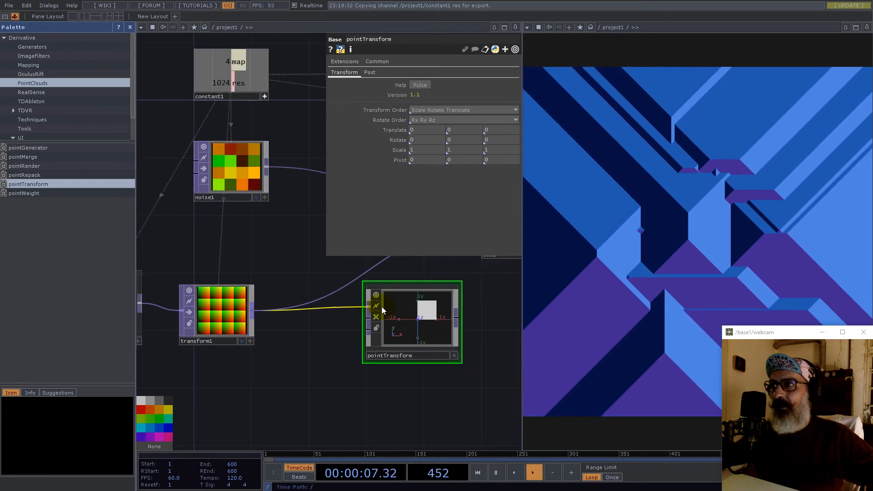
scroll(430, 313, up, 3)
scroll(429, 312, down, 4)
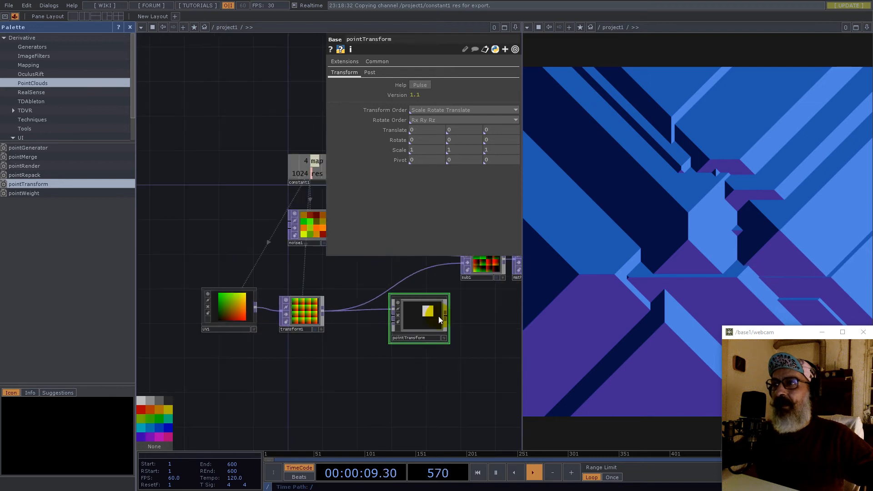
scroll(419, 312, up, 3)
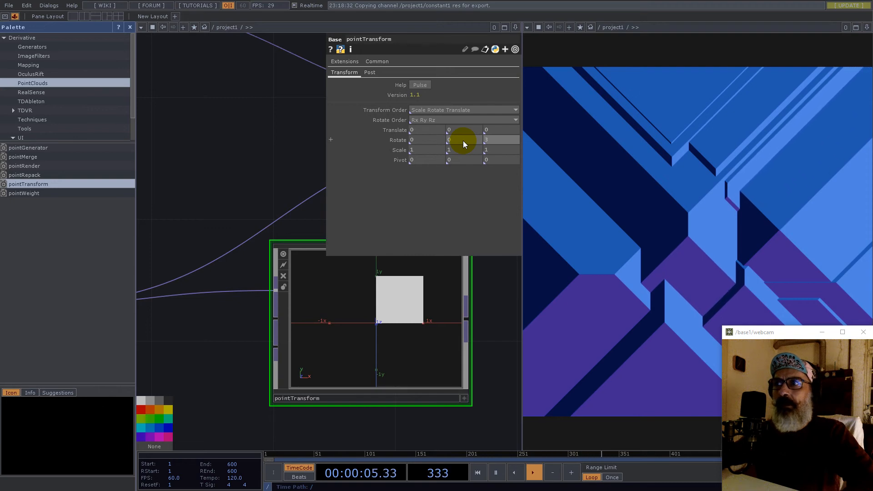
- Set pointTransform's Rotate z to 30 and wire noise1 into its second input
key(Return)
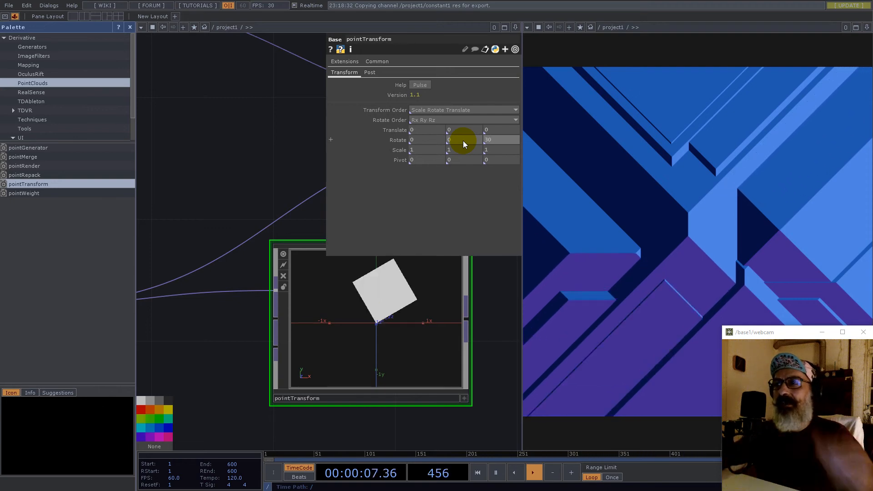
scroll(395, 305, down, 1)
scroll(396, 306, down, 2)
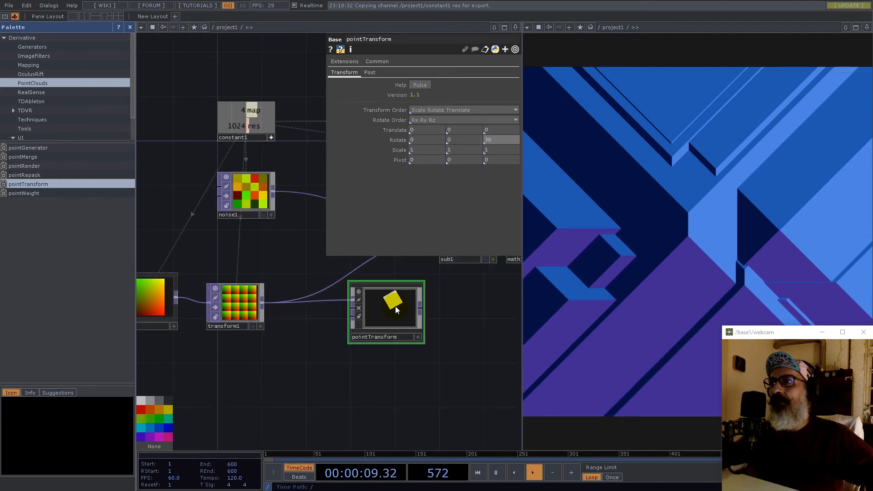
mouse_move(273, 194)
mouse_down()
mouse_move(329, 323)
mouse_move(345, 328)
mouse_move(262, 193)
mouse_up()
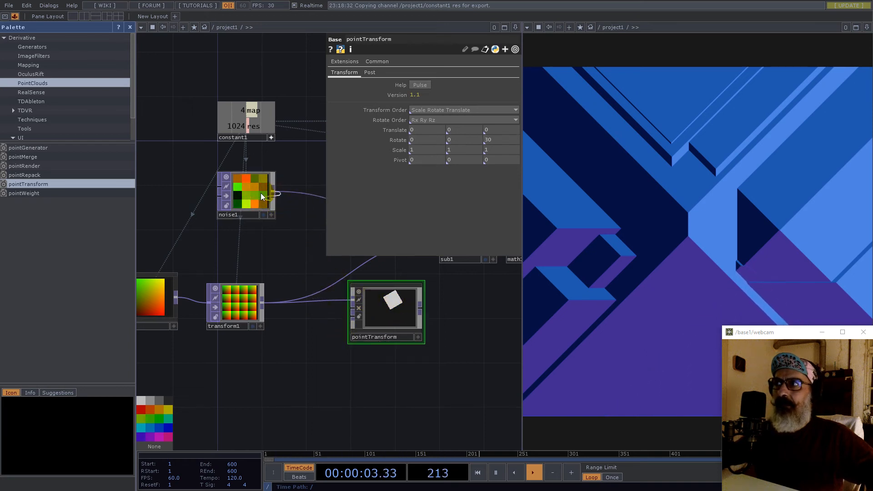
drag(320, 294, 346, 322)
- Set pointTransform's pivot to 0.5, 0.5
scroll(403, 308, up, 8)
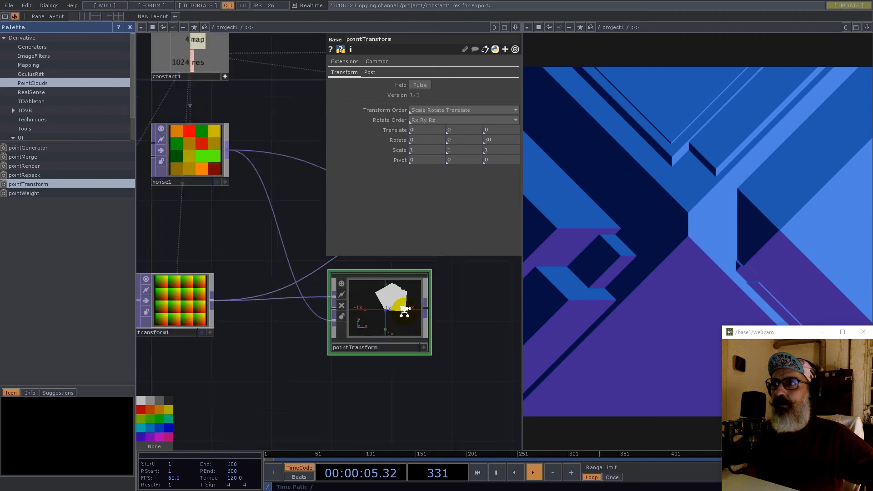
drag(511, 302, 386, 381)
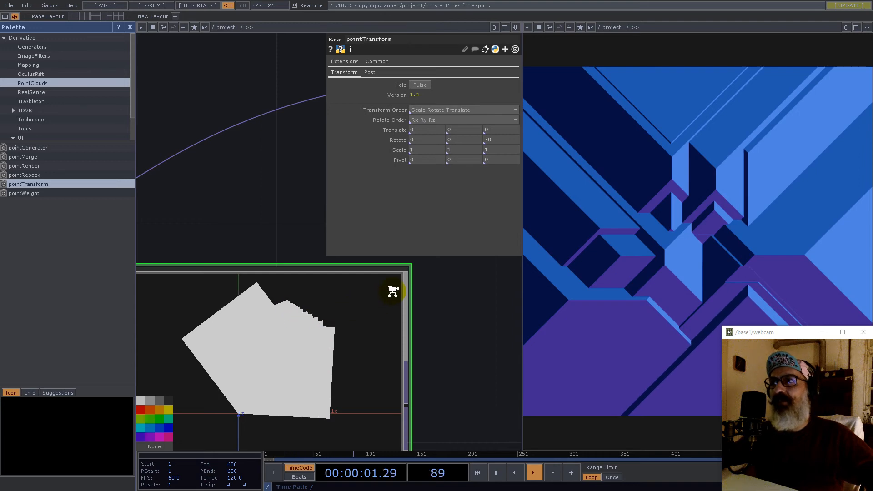
scroll(392, 291, down, 4)
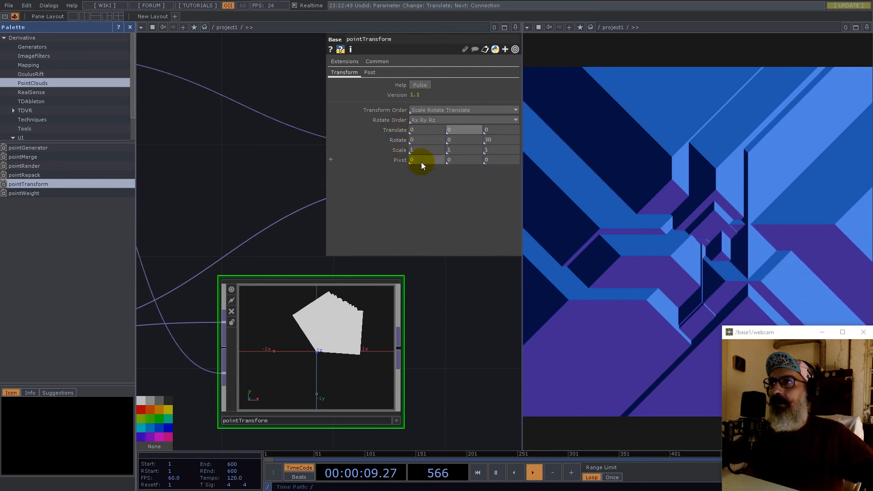
text(0.5)
key(Tab)
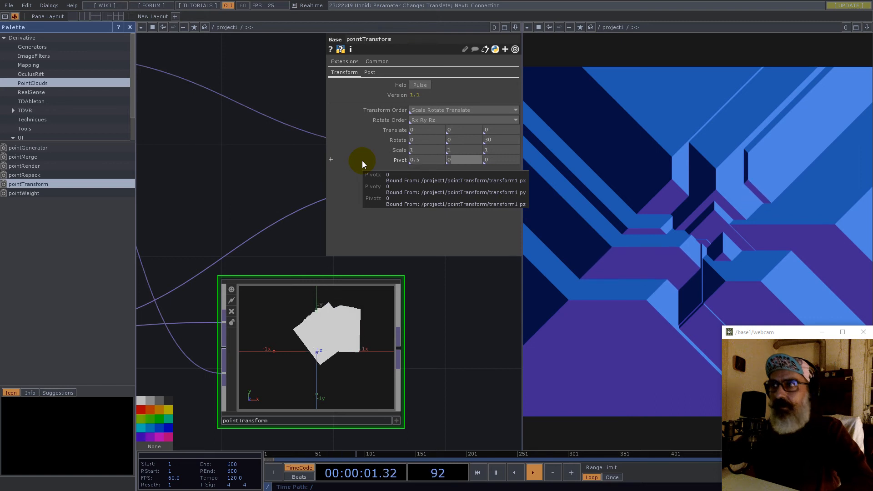
text(0.5)
key(Return)
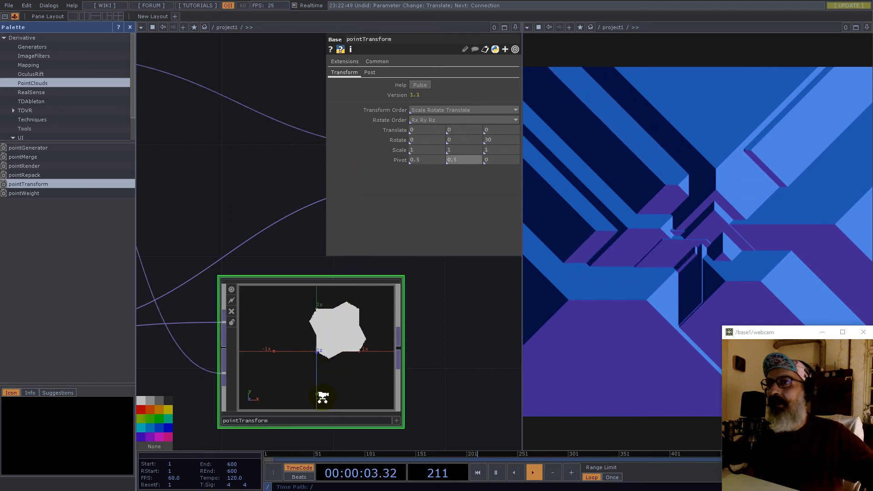
- Display pointTransform's preview as an image in Color
scroll(366, 374, down, 5)
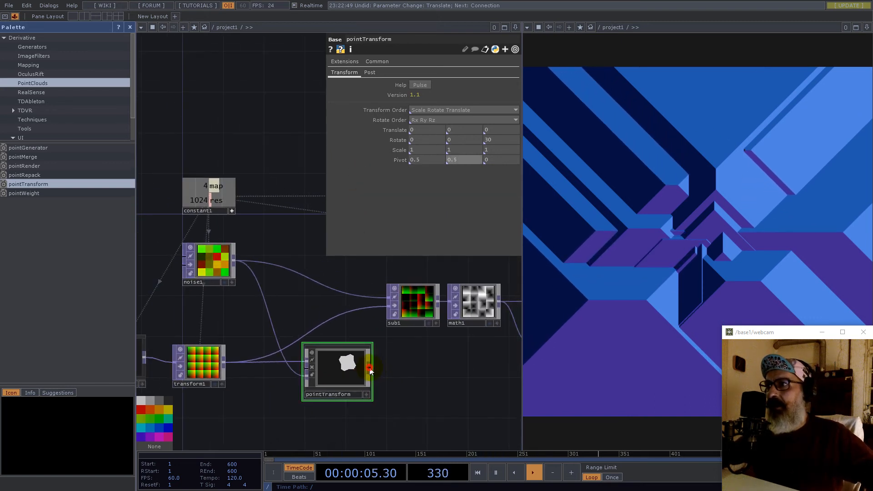
click(364, 394)
scroll(335, 380, up, 4)
right_click(343, 365)
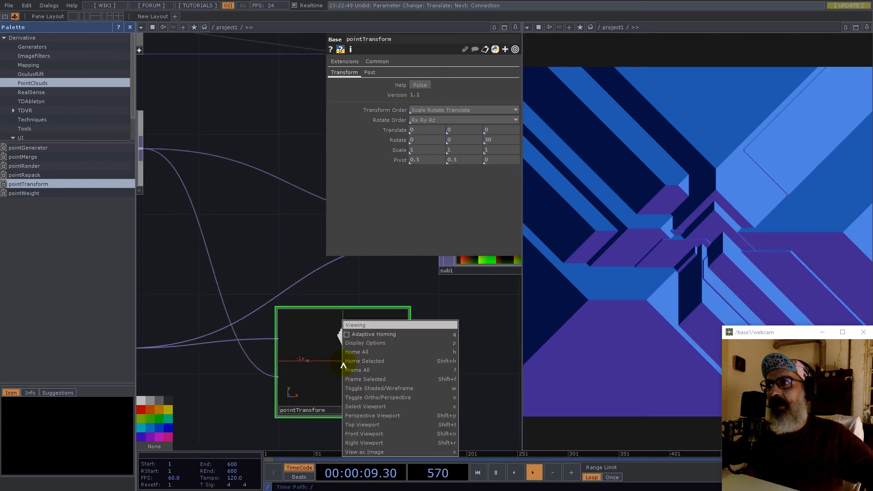
click(382, 451)
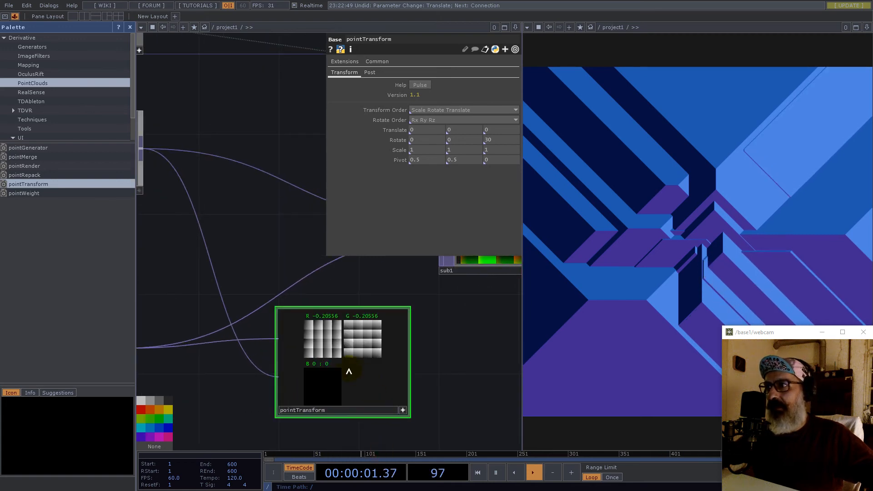
right_click(359, 359)
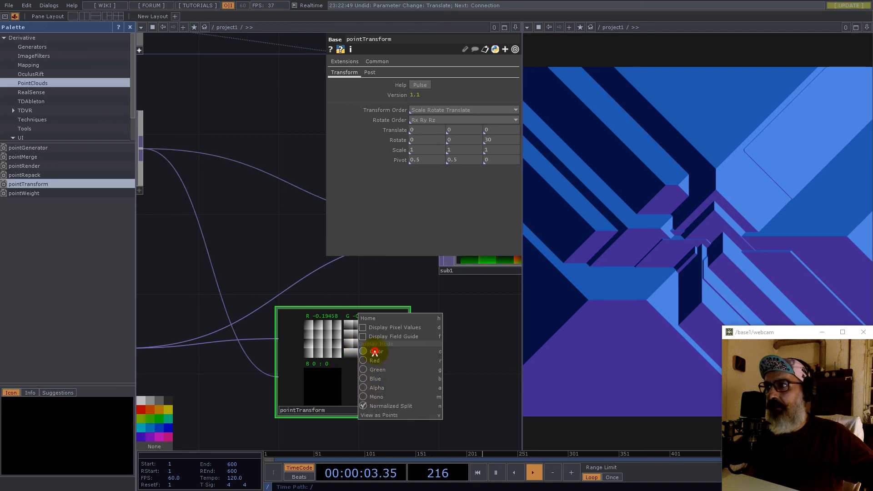
click(375, 352)
- Route pointTransform's output into sub1 and move the node up and left
scroll(338, 362, down, 4)
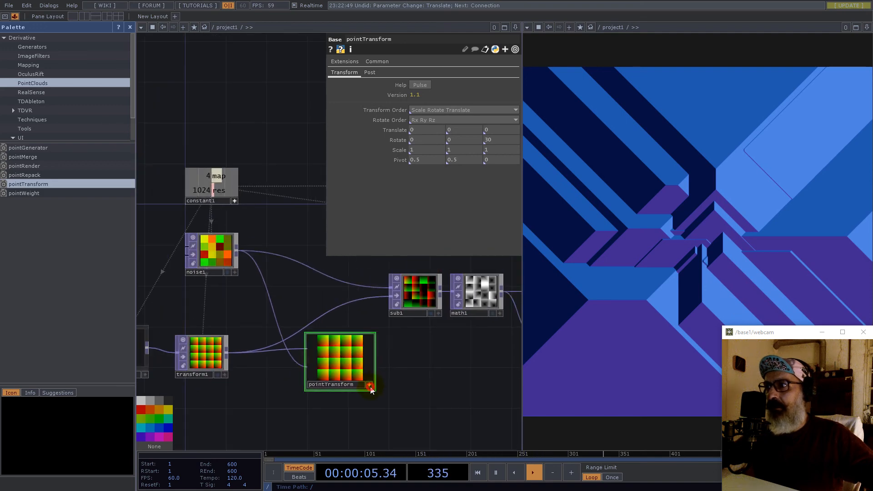
drag(362, 305, 365, 299)
drag(334, 357, 303, 337)
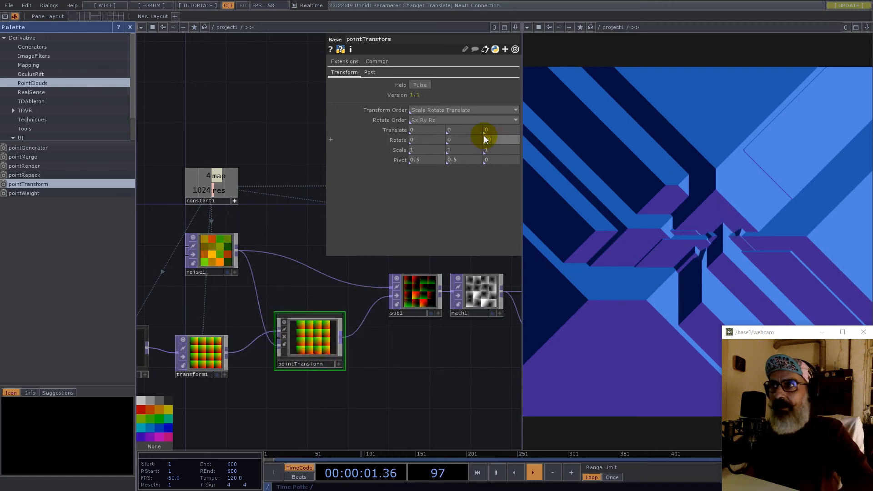
- Hide the side panel and open pointTransform's internal network
scroll(326, 445, up, 2)
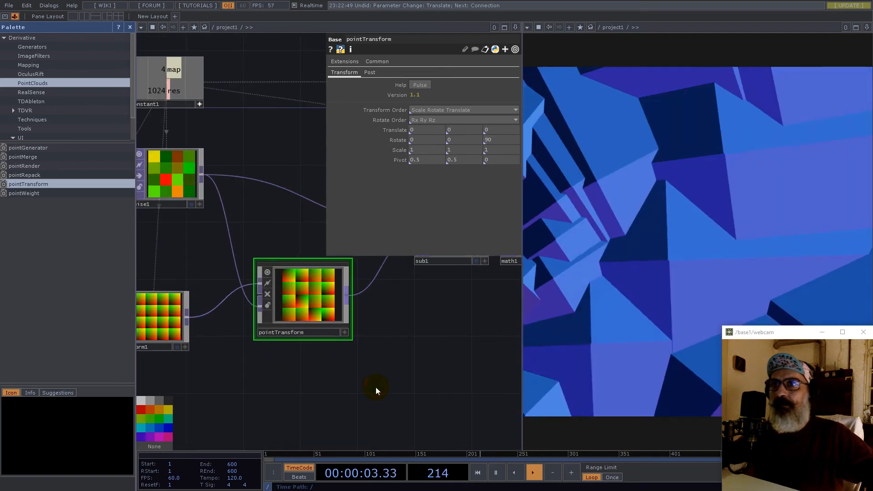
click(130, 27)
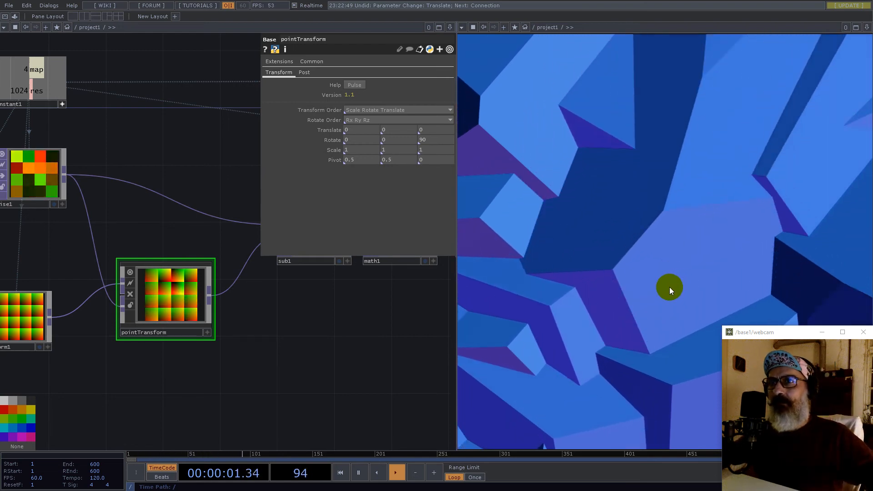
drag(250, 356, 356, 345)
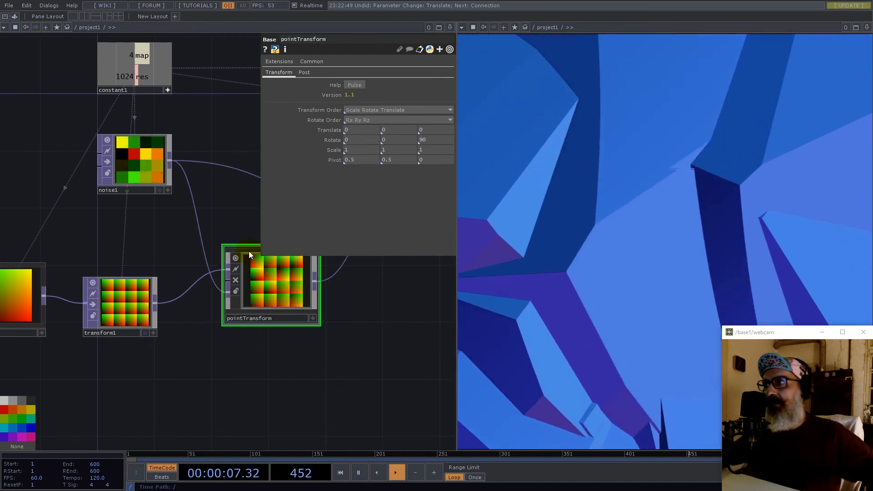
double_click(273, 285)
scroll(231, 298, down, 5)
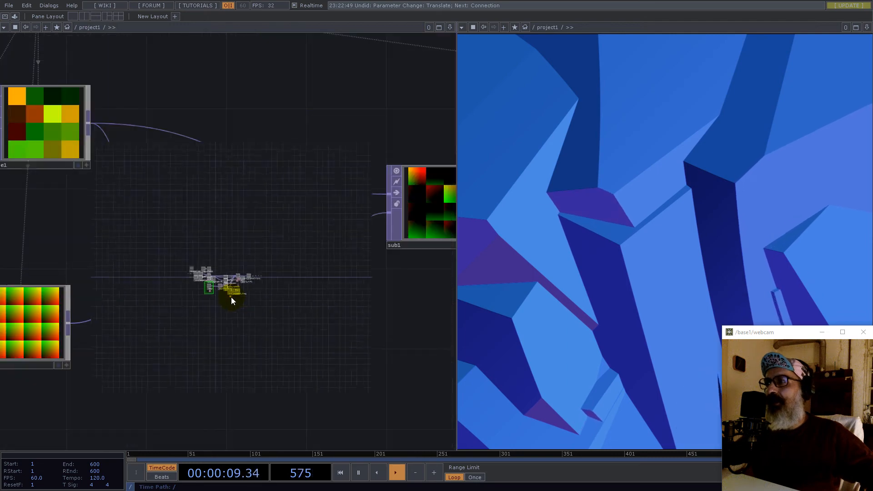
- Try a pointTransform pivot of X 0 and Y 0
click(318, 187)
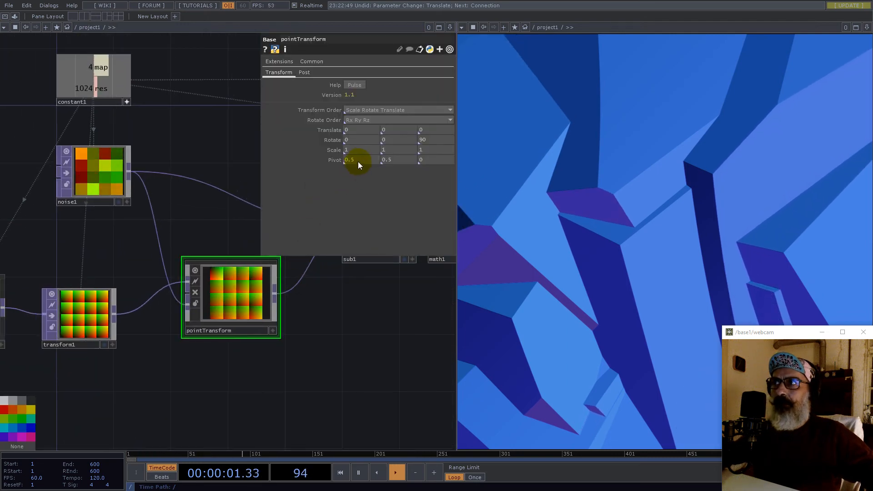
drag(357, 161, 323, 157)
text(0)
key(Return)
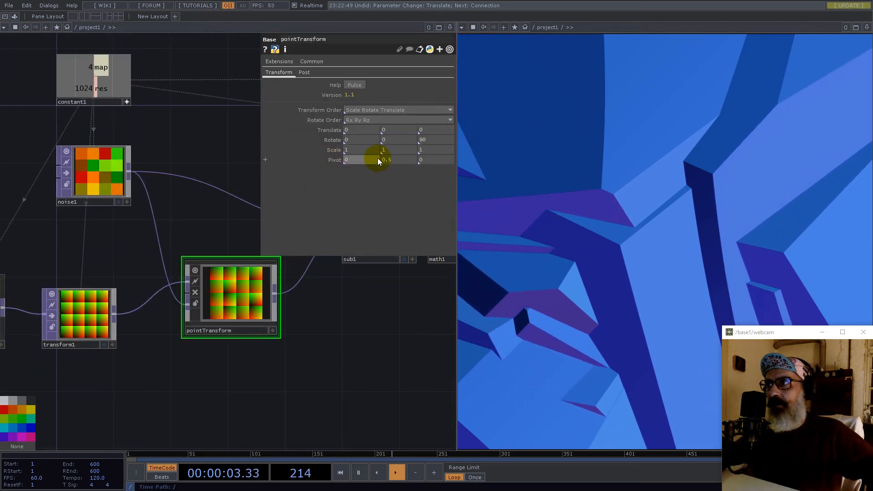
drag(395, 160, 372, 160)
text(0)
key(Return)
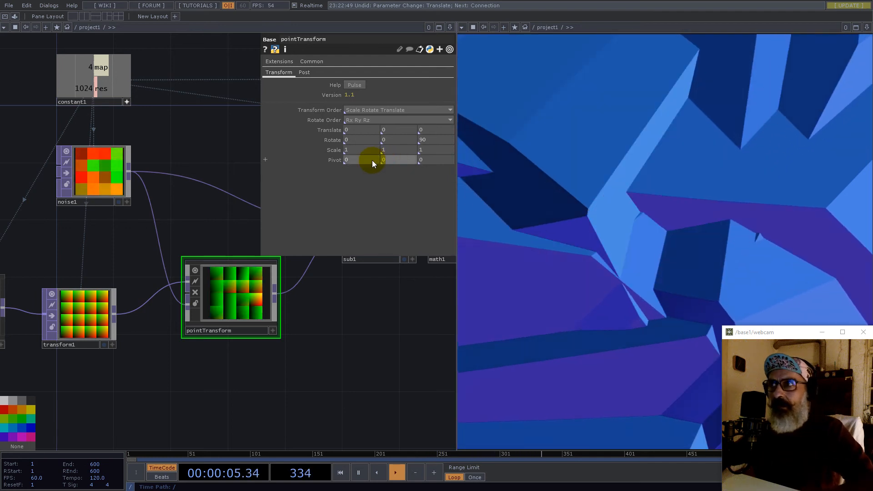
click(409, 351)
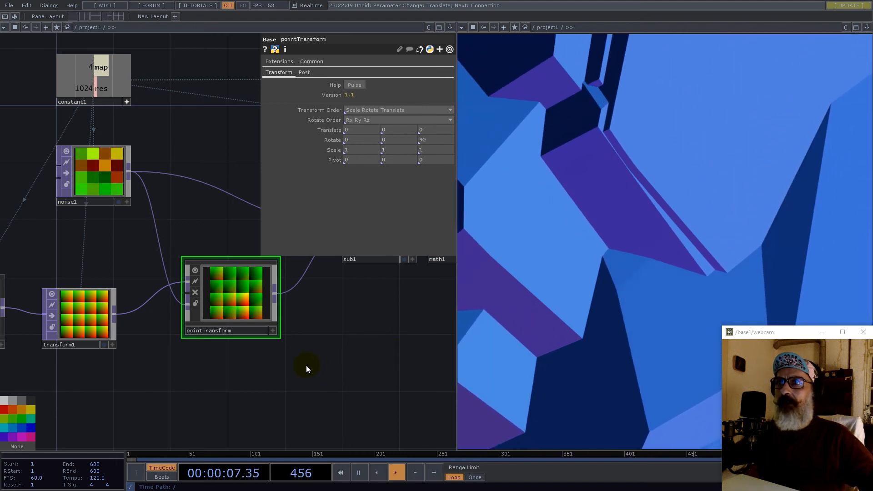
- Restore the pivot to 0.5, 0.5
scroll(225, 354, down, 3)
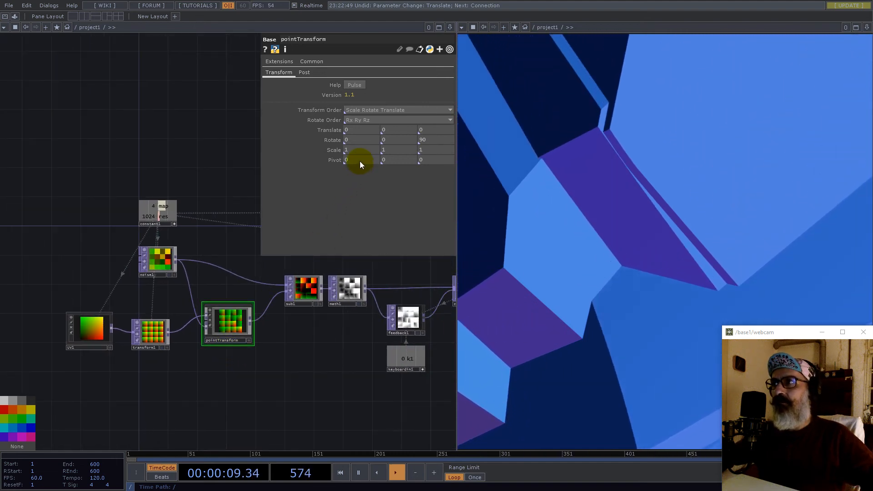
text(0.5)
key(Tab)
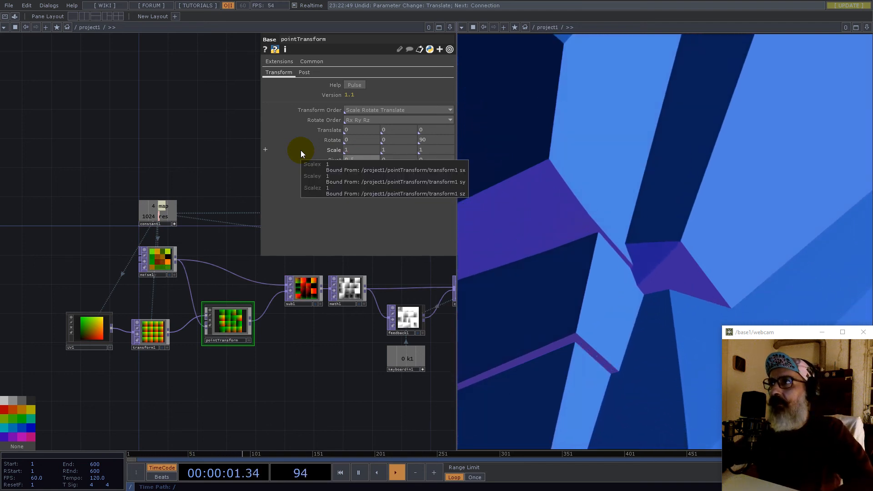
text(0.5)
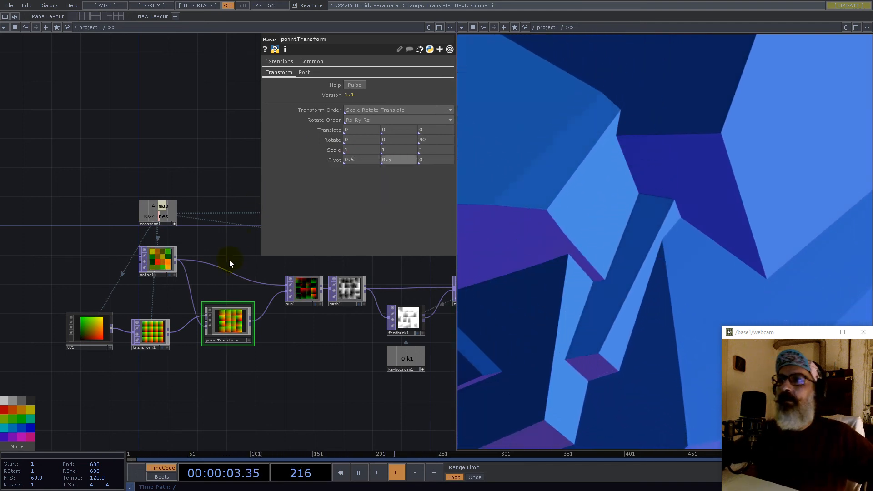
key(Return)
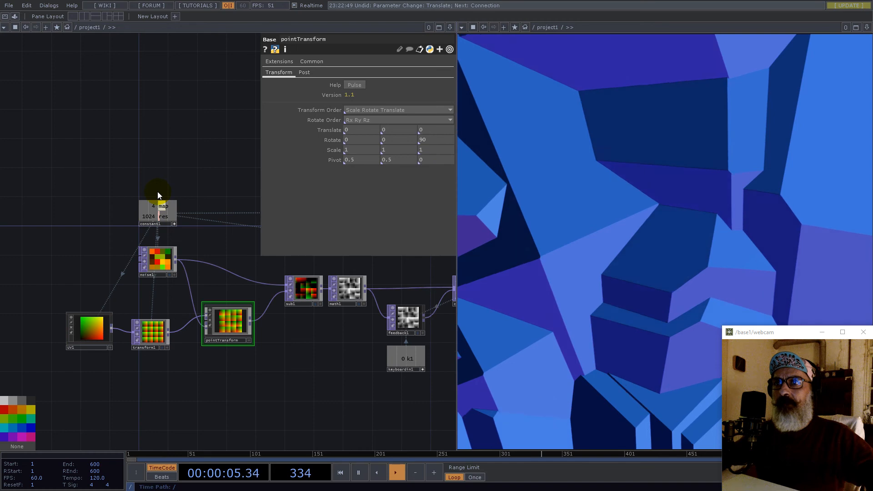
- Pan the network over to the noise3 colouring node
scroll(157, 192, down, 2)
scroll(158, 191, down, 5)
drag(245, 292, 125, 350)
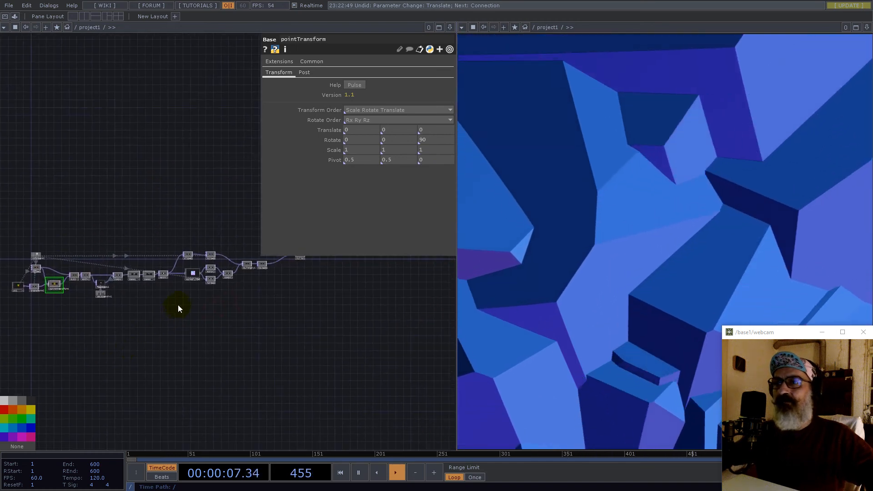
scroll(178, 304, up, 3)
scroll(178, 305, up, 2)
drag(243, 214, 149, 328)
scroll(181, 288, up, 5)
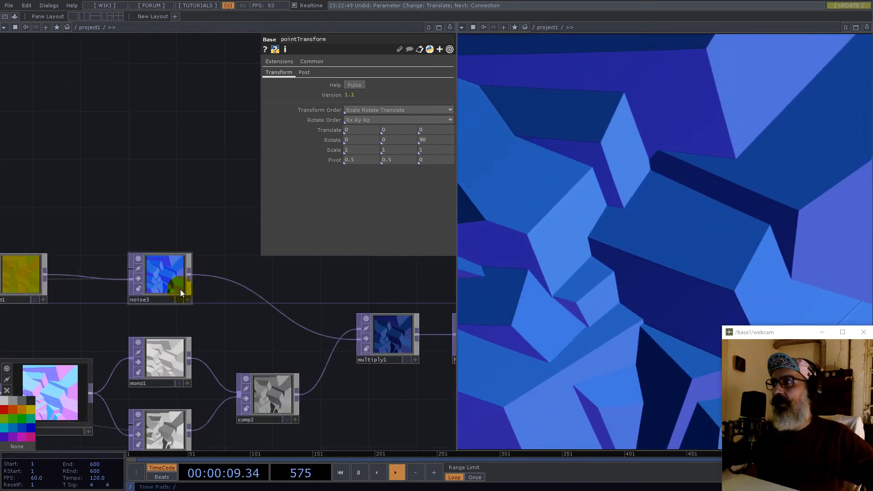
- Give noise3 seed 1980 and period 0.9 for a magenta tint
click(165, 280)
drag(413, 93, 418, 92)
drag(362, 84, 404, 94)
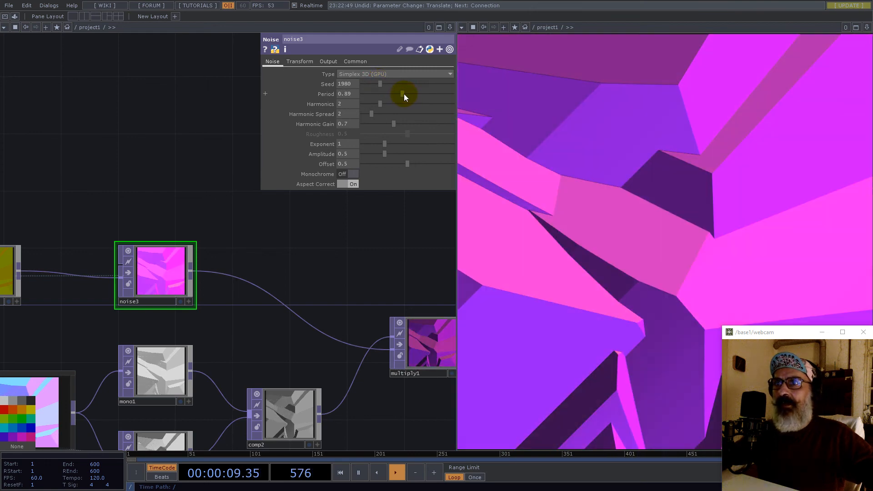
scroll(232, 268, down, 4)
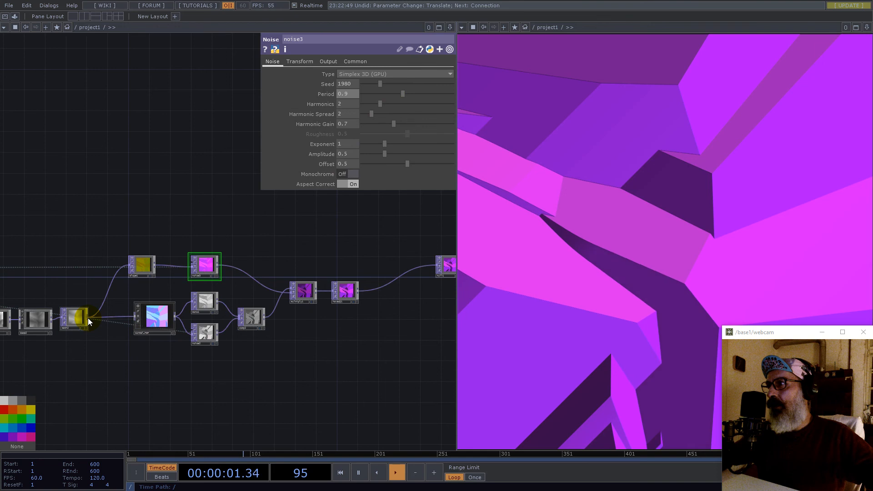
scroll(85, 321, up, 4)
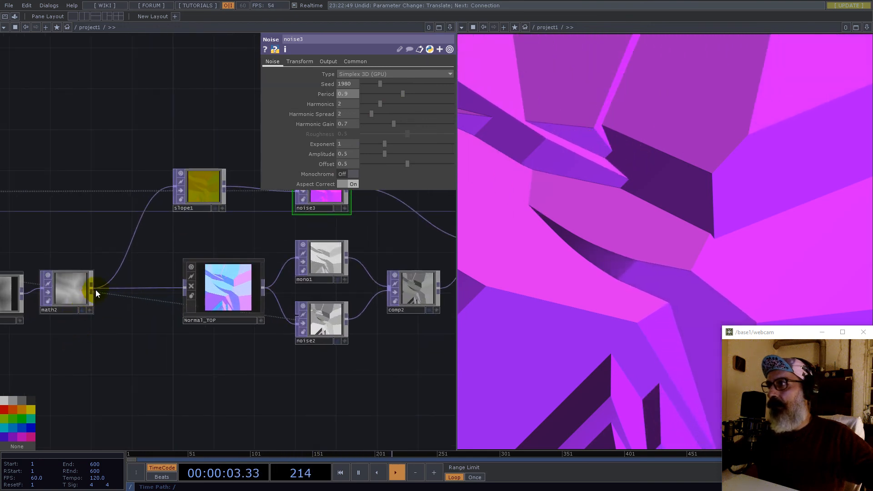
- Wire noise2 into comp2 and move Normal_TOP lower
click(386, 301)
drag(383, 356, 327, 363)
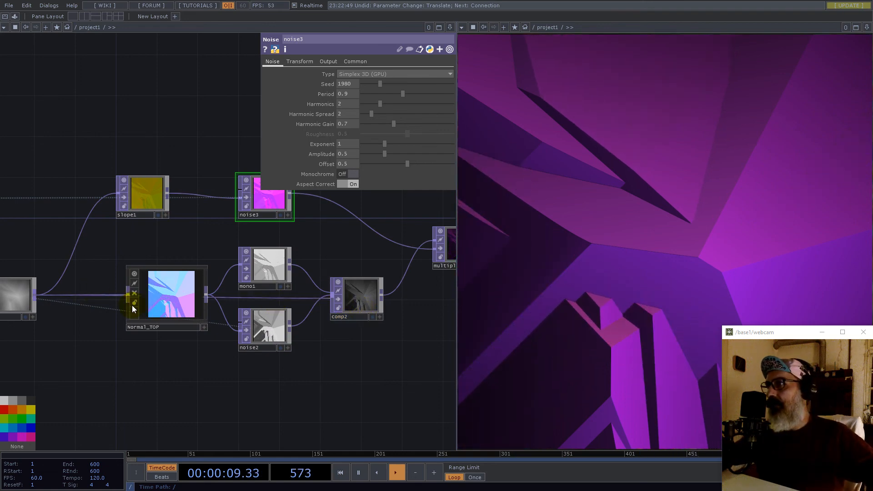
drag(151, 356, 150, 385)
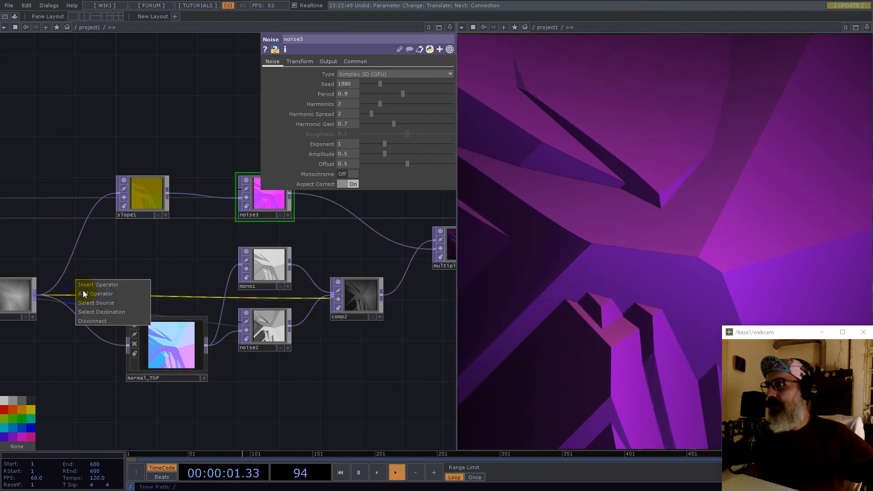
- Insert a Limit TOP, limit1, on the wire feeding mono1 with Normalize on
click(89, 285)
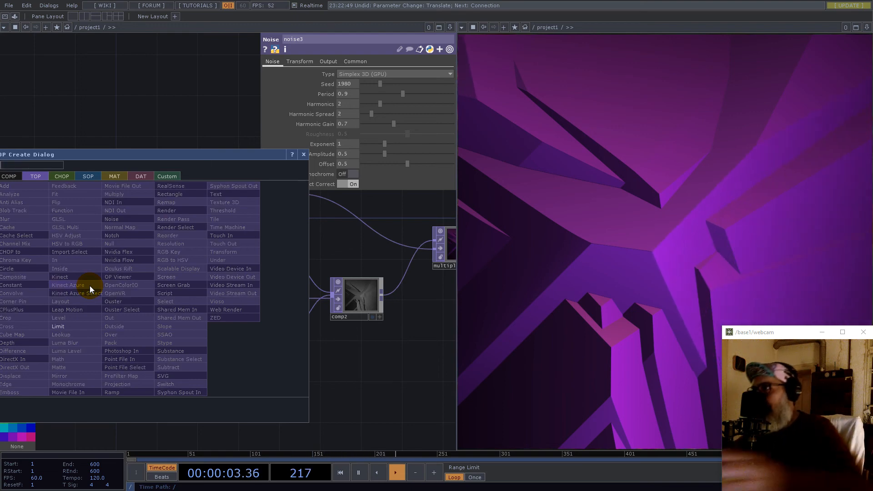
click(70, 325)
click(180, 265)
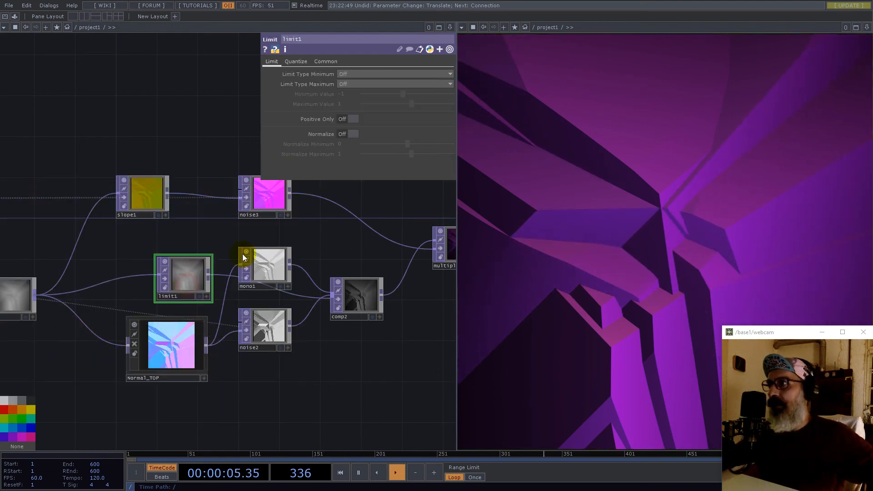
click(354, 134)
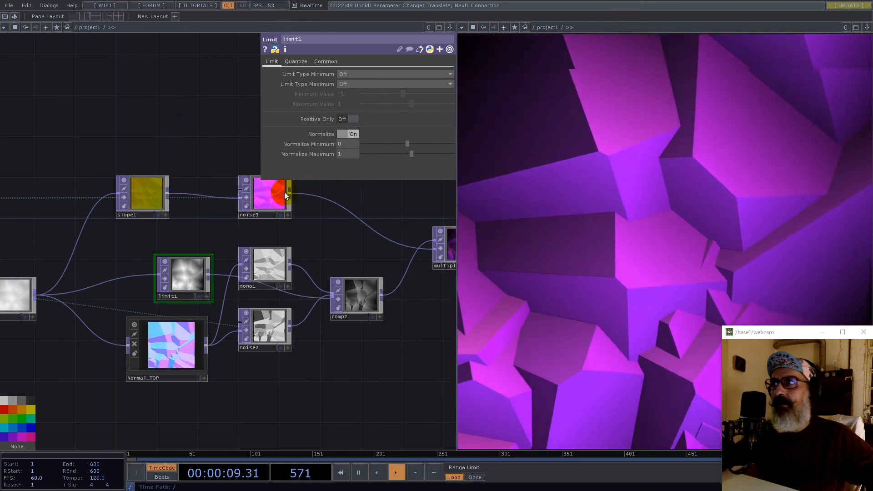
- Set noise3 to seed 1269, period 0.29 and harmonic gain 0.37
click(256, 195)
drag(399, 99, 409, 93)
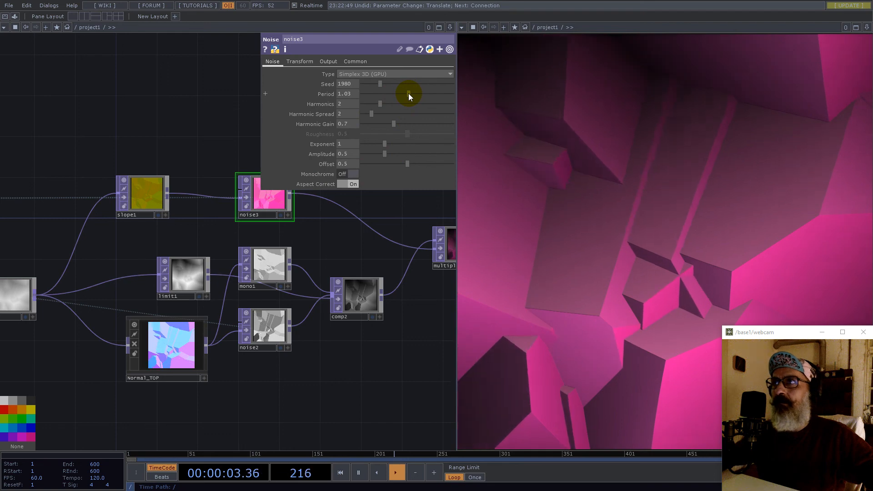
mouse_move(392, 124)
mouse_down()
mouse_move(373, 124)
mouse_move(380, 124)
mouse_up()
drag(378, 84, 376, 94)
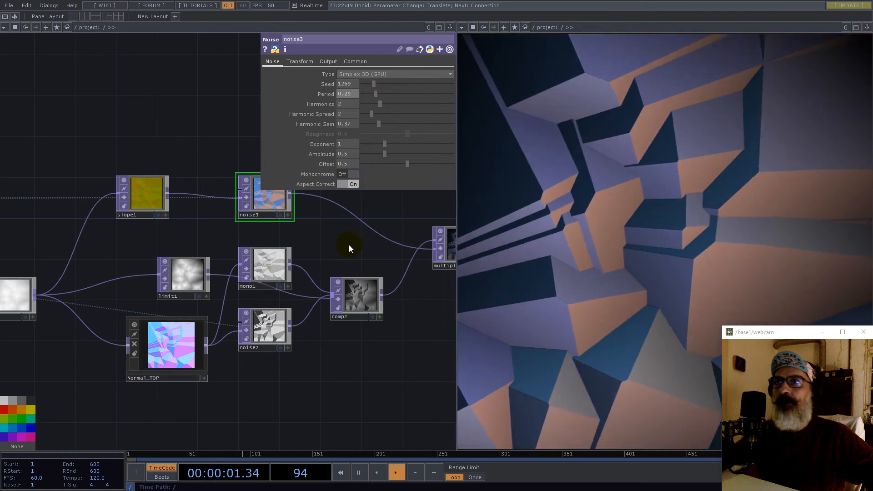
scroll(279, 292, down, 4)
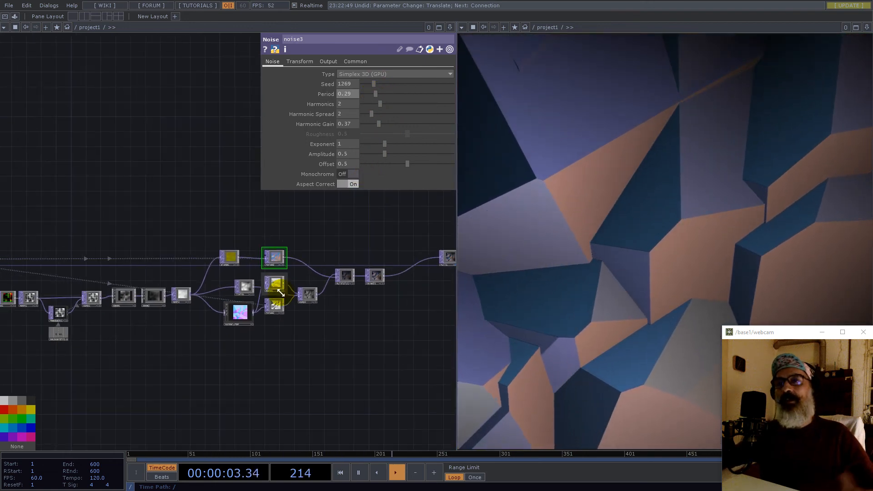